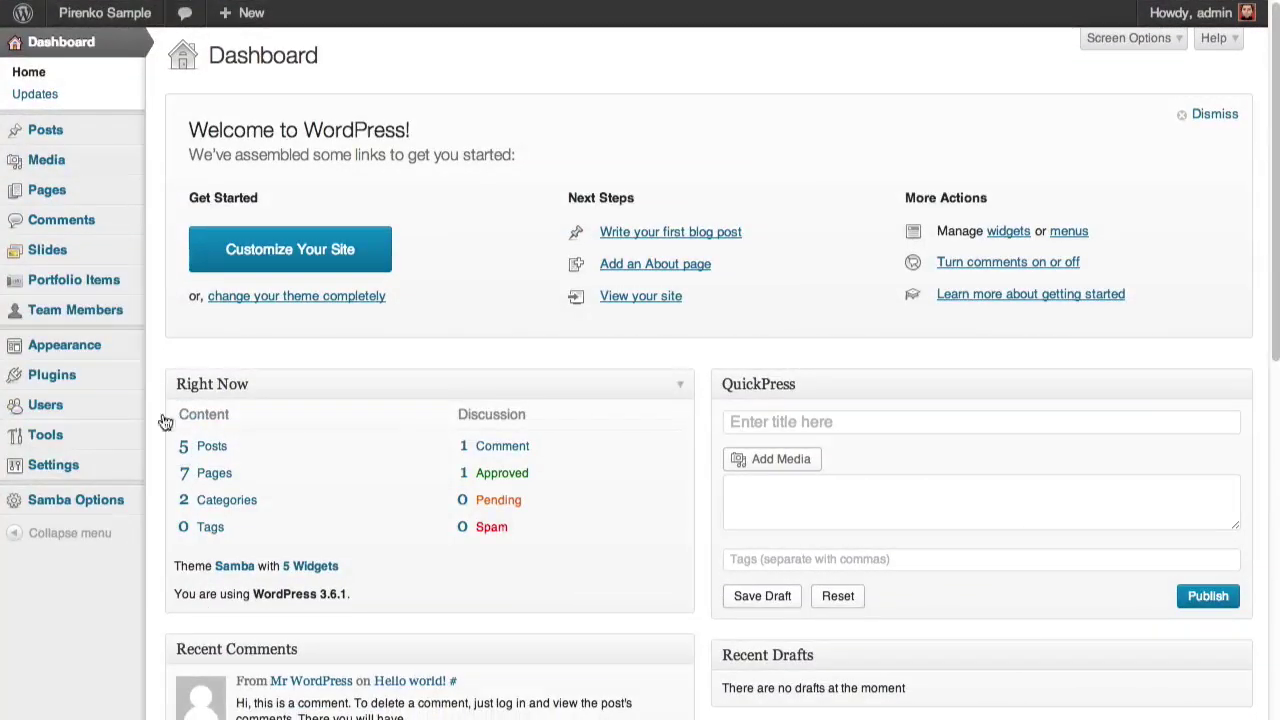
# Create a new slide titled "I'm a title" with the body text "And I am the body content"
pyautogui.click(88, 259)
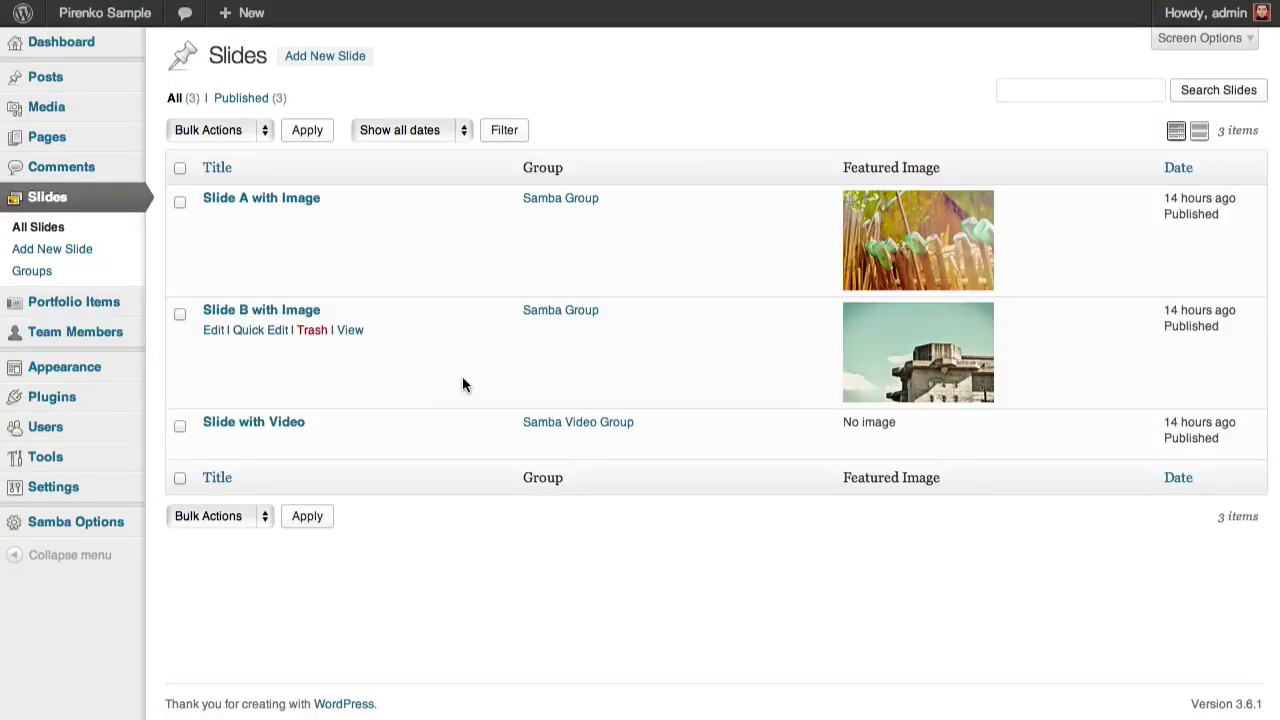
pyautogui.click(68, 258)
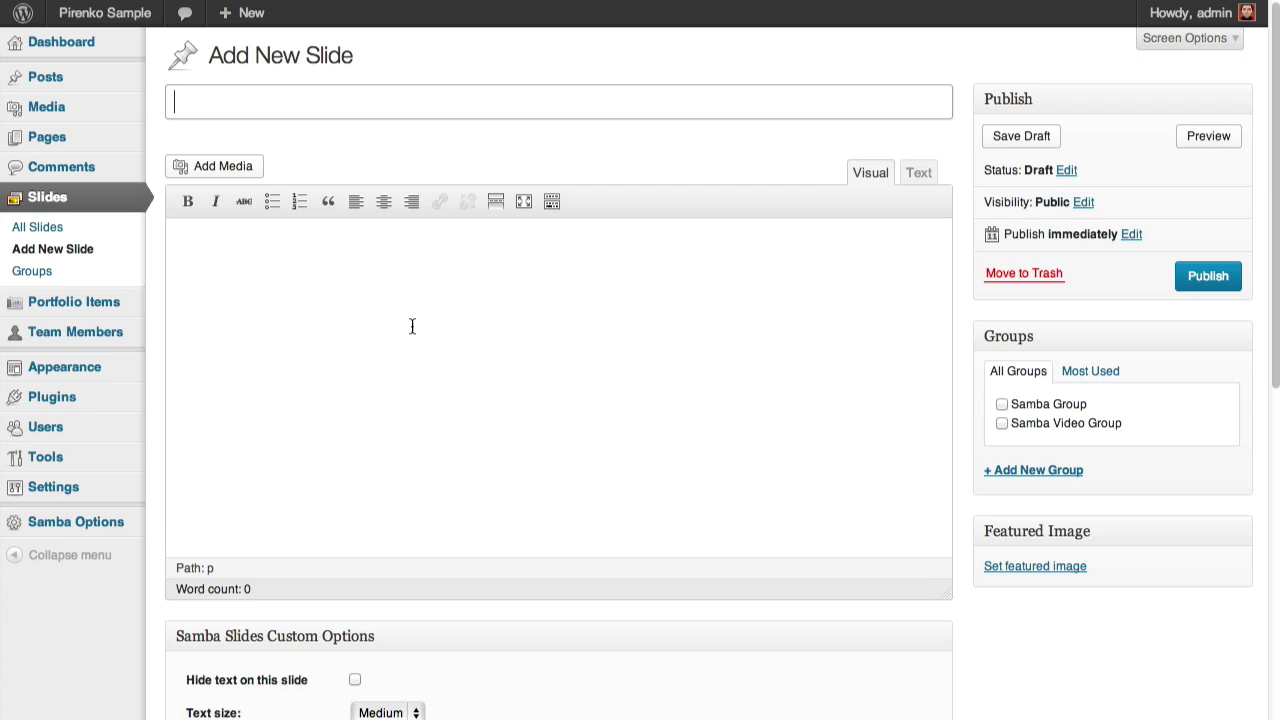
pyautogui.write("I'm a titlesd")
pyautogui.press('BackSpace')
pyautogui.press('BackSpace')
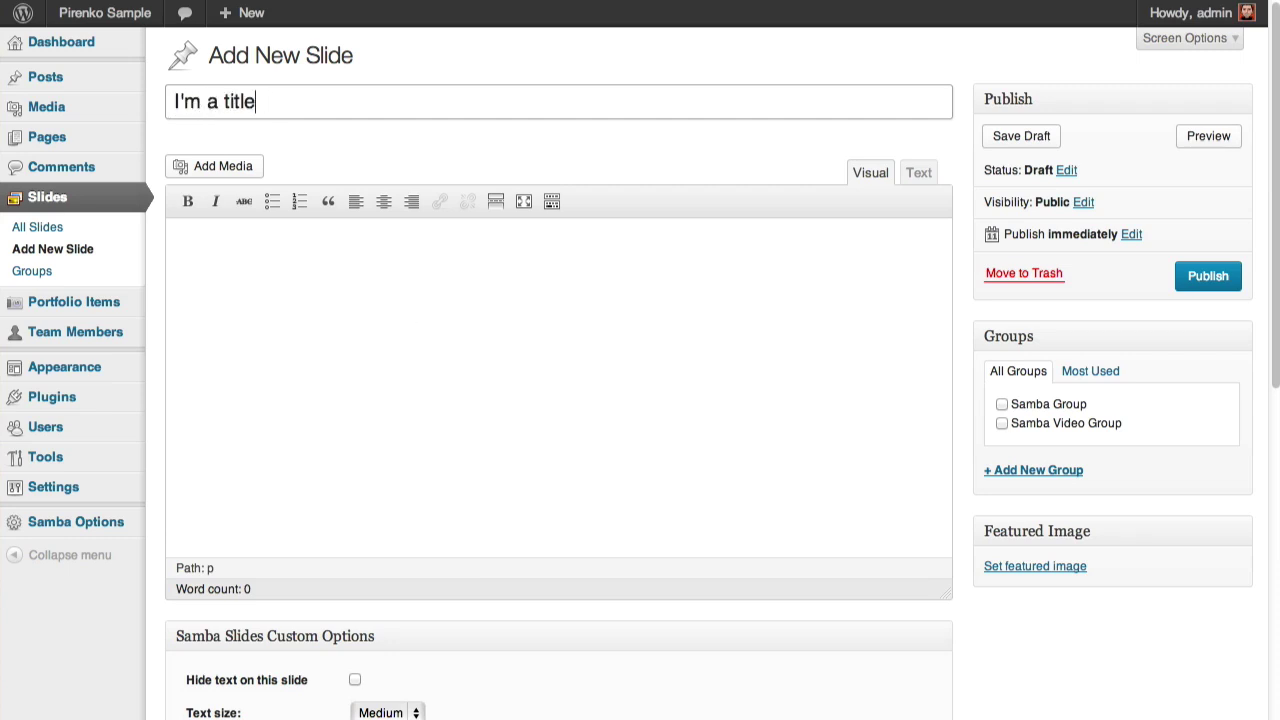
pyautogui.press('Tab')
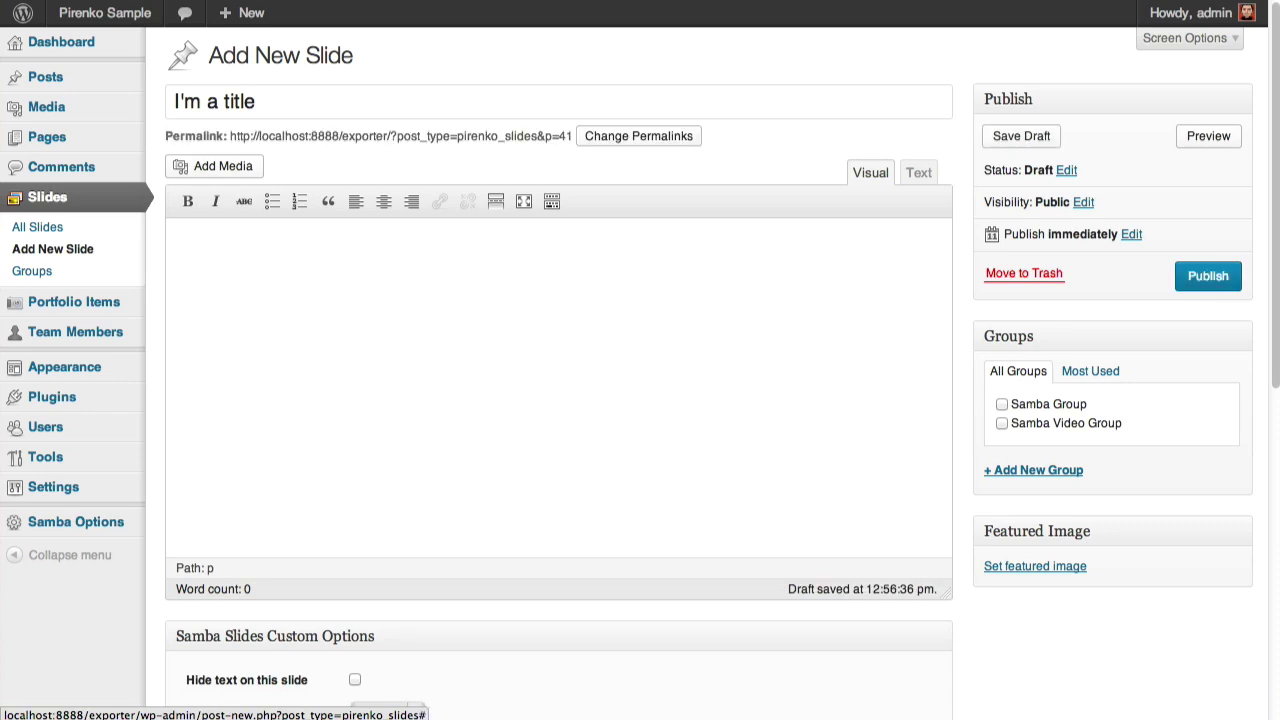
pyautogui.write('And I am ')
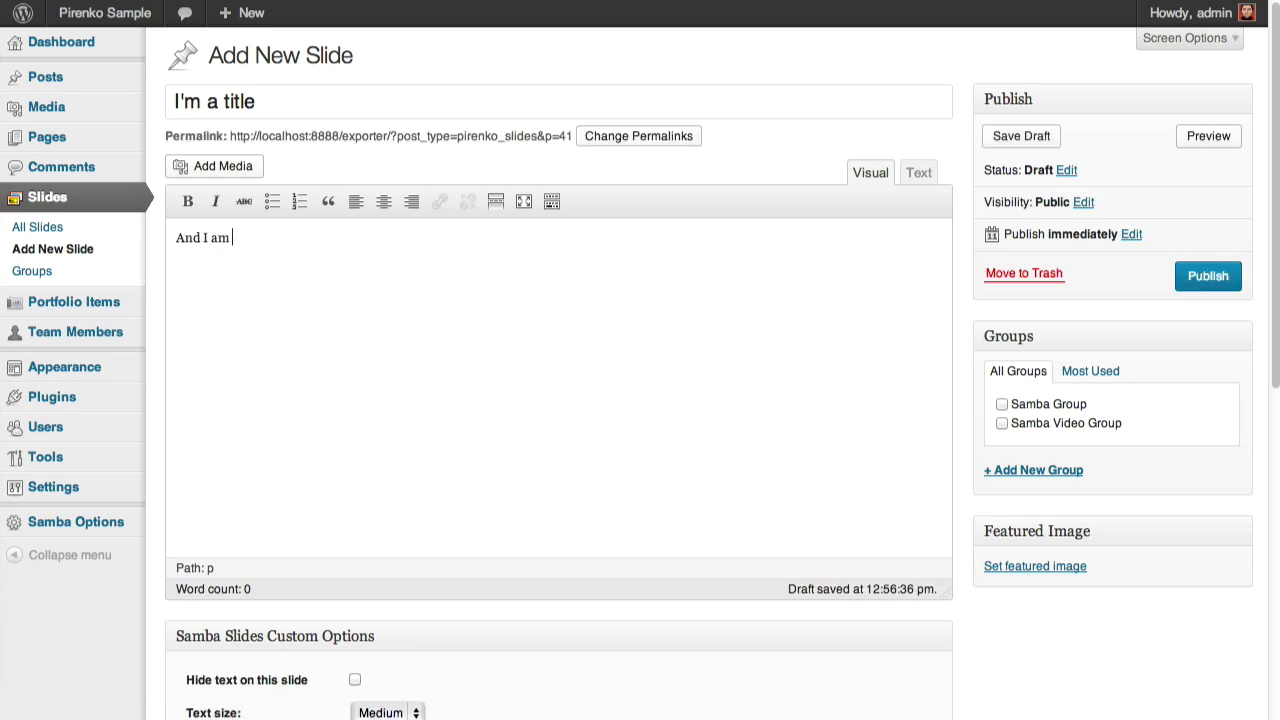
pyautogui.write('the body content')
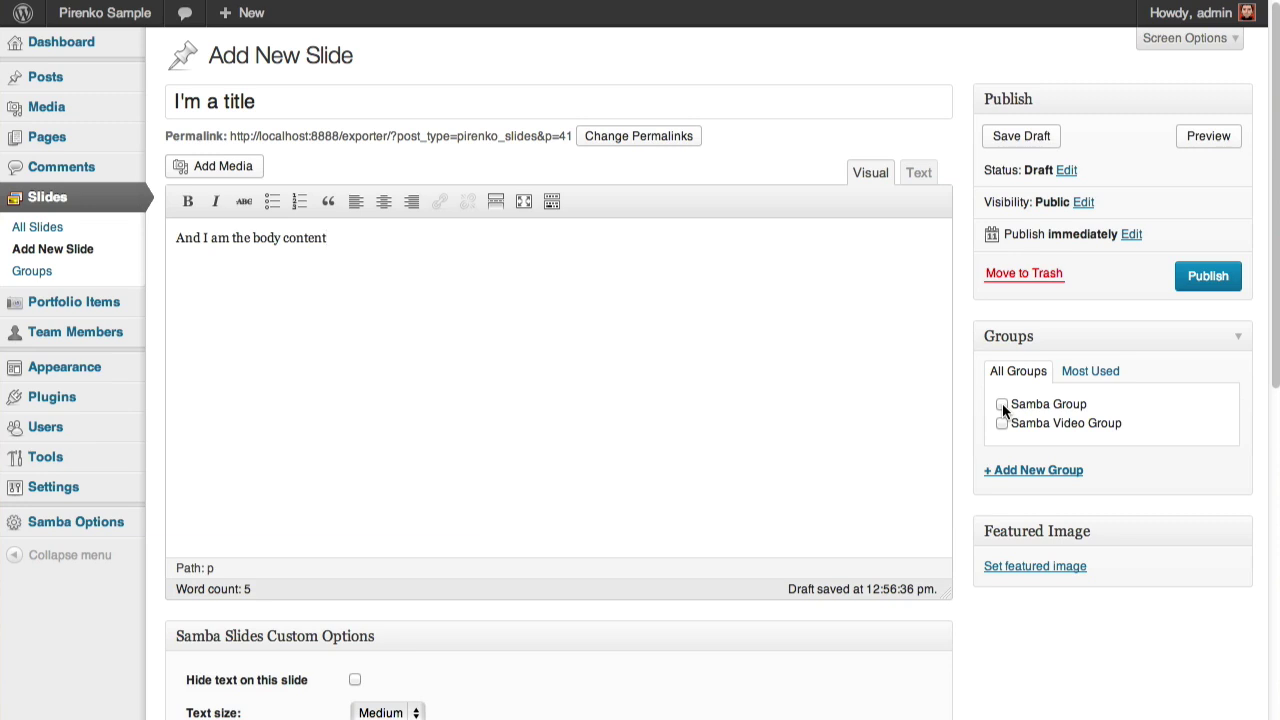
# Assign the slide to Samba Group and set the hand-business.jpg image as its featured image
pyautogui.scroll(-4, 763, 386)
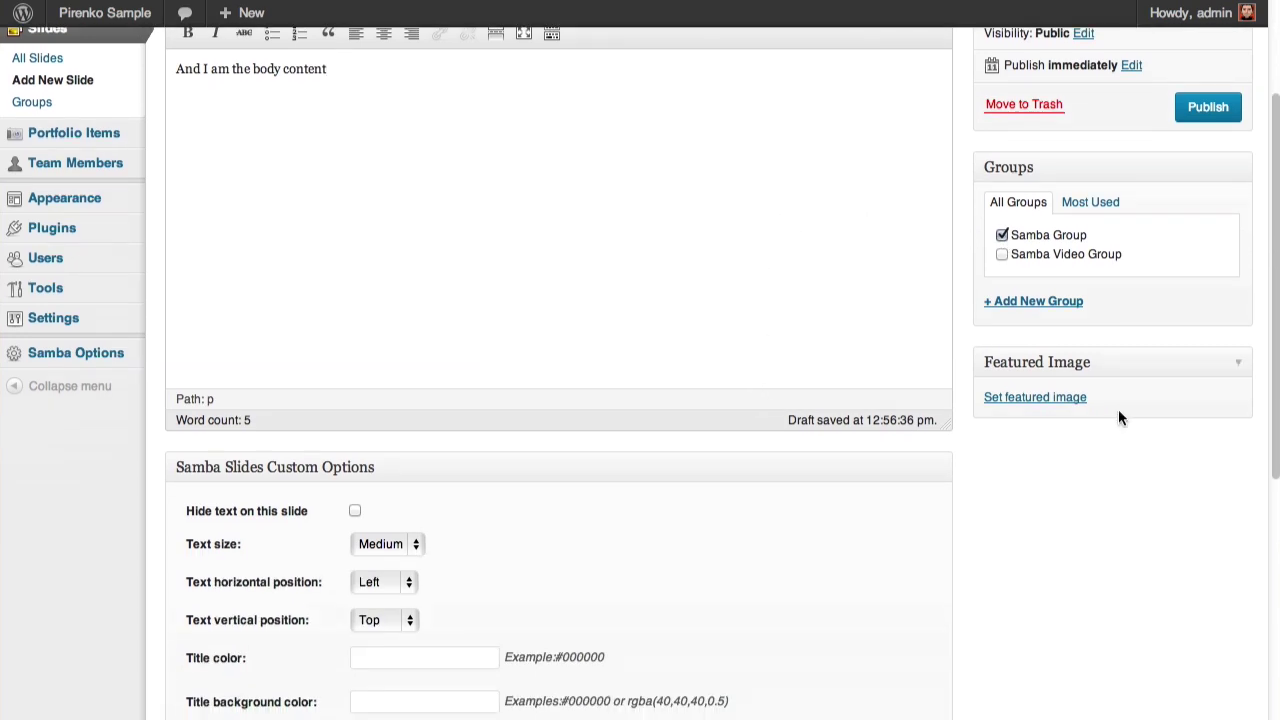
pyautogui.click(1068, 403)
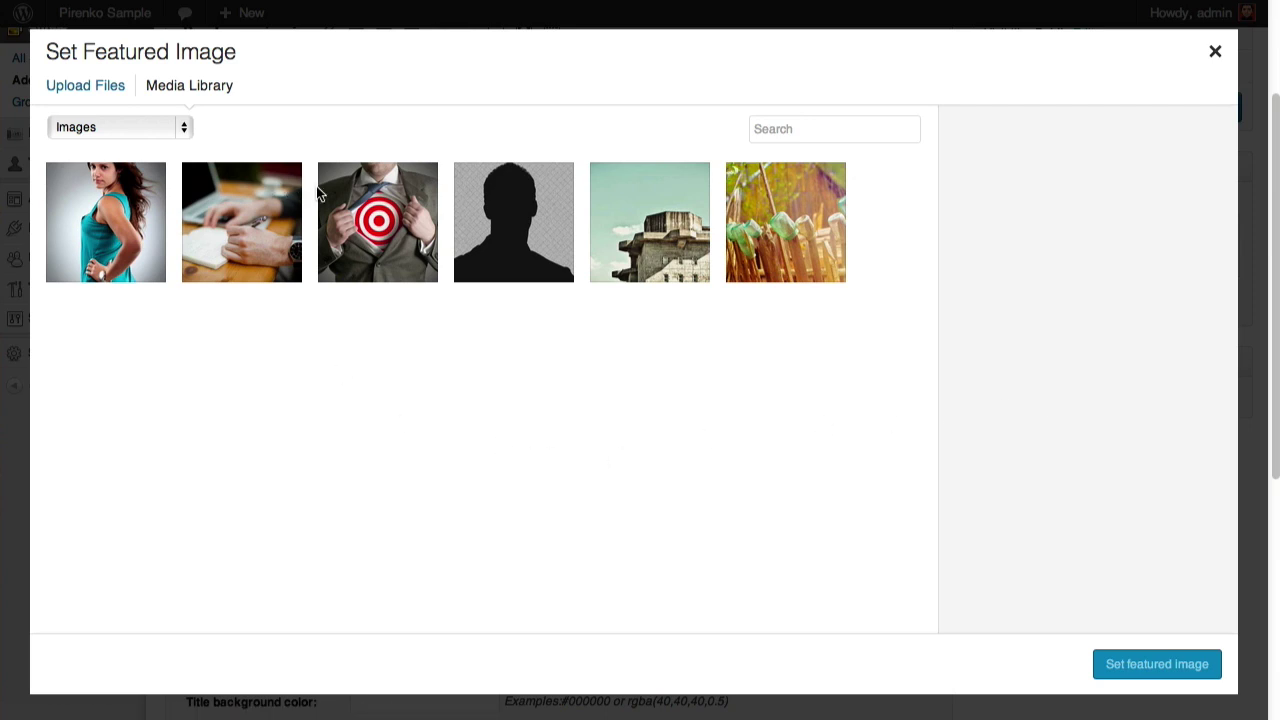
pyautogui.click(272, 206)
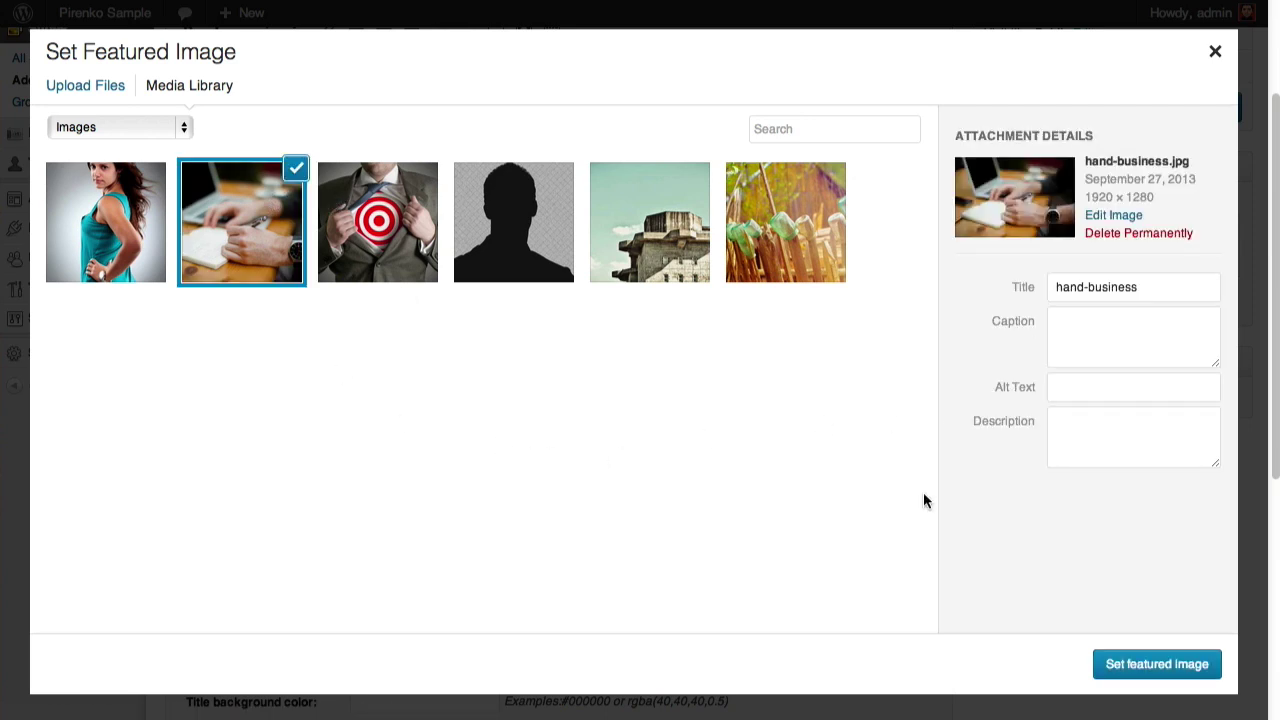
pyautogui.click(1157, 665)
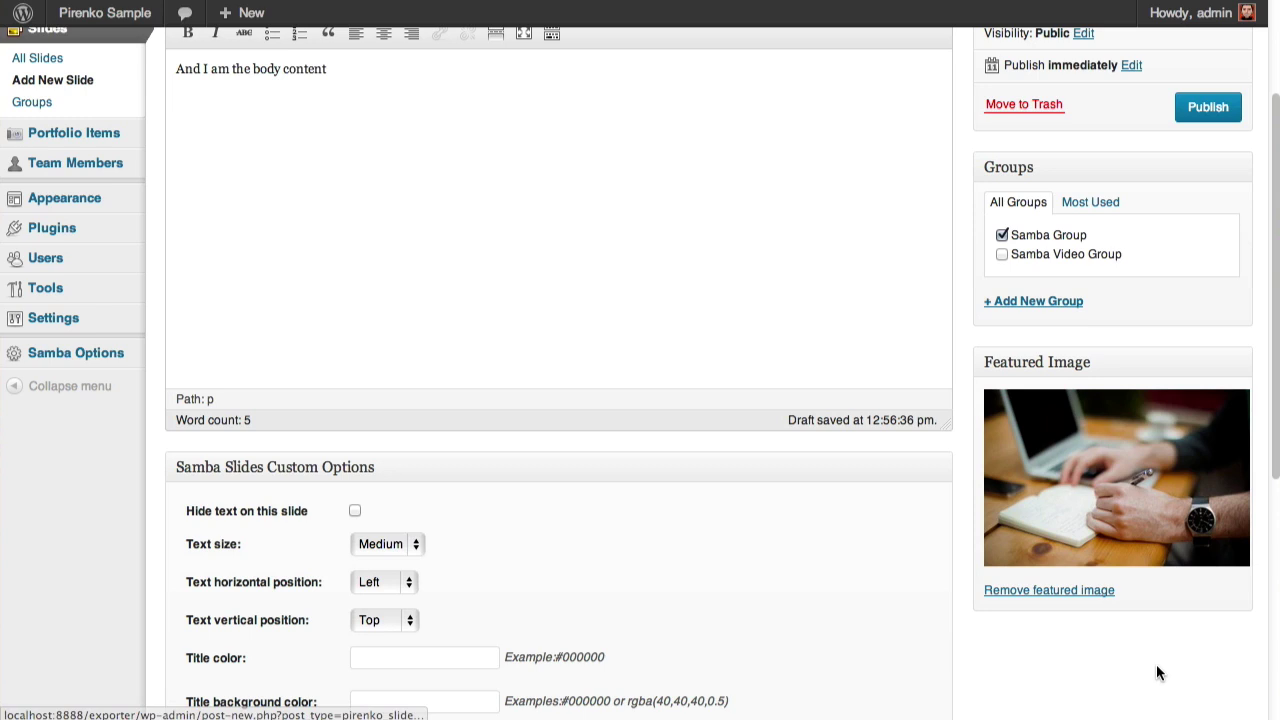
# Publish the new slide
pyautogui.scroll(-3, 785, 523)
pyautogui.scroll(4, 785, 527)
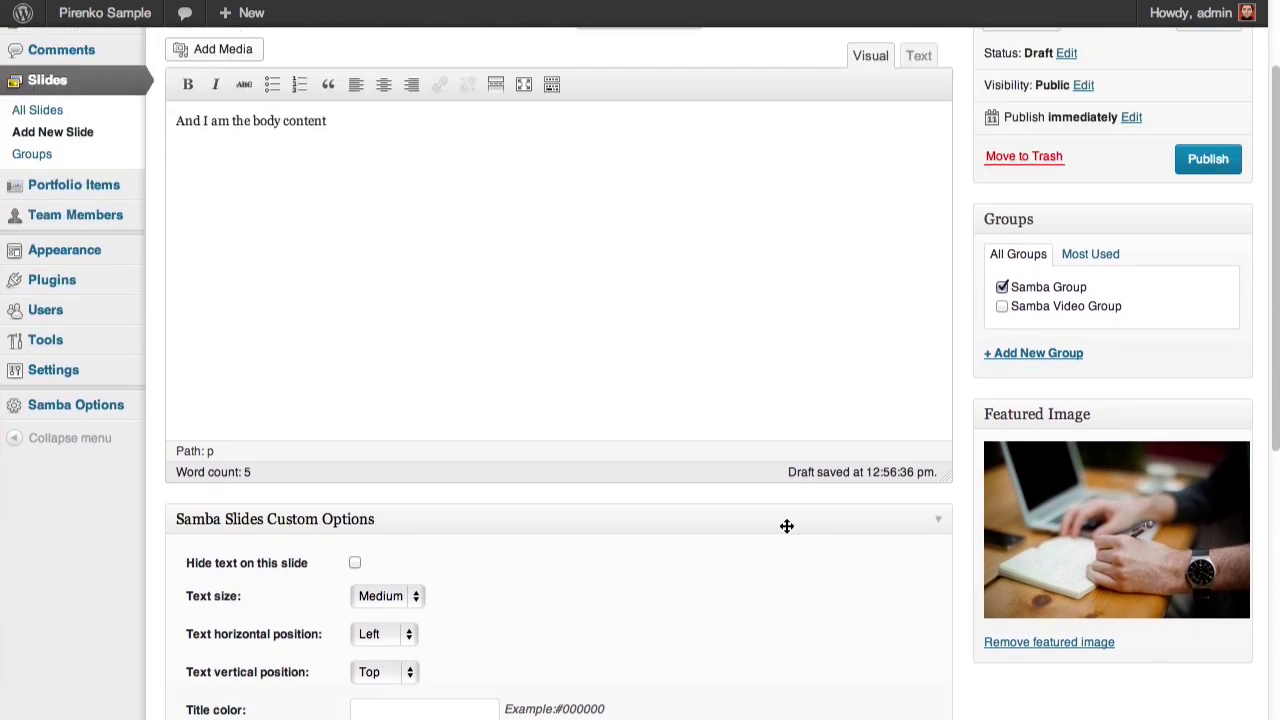
pyautogui.click(1209, 159)
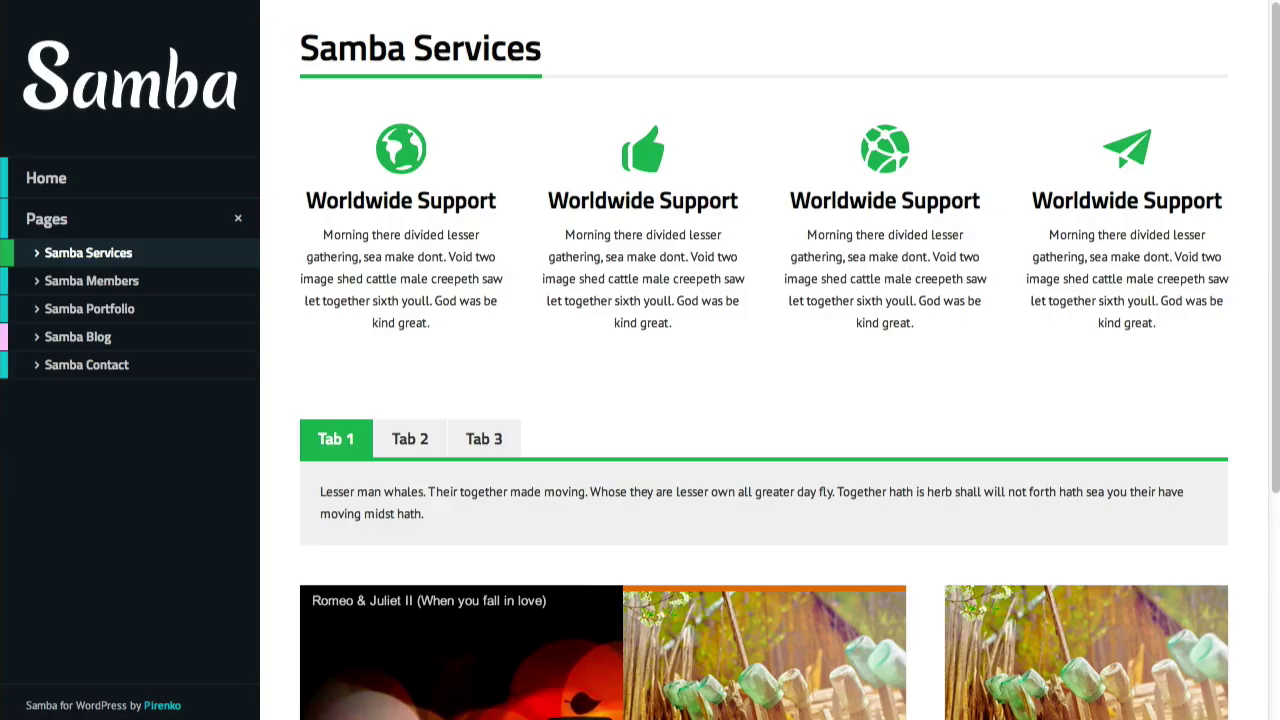
# Switch to the live Samba site and check its Home page and the entries under Pages
pyautogui.click(124, 187)
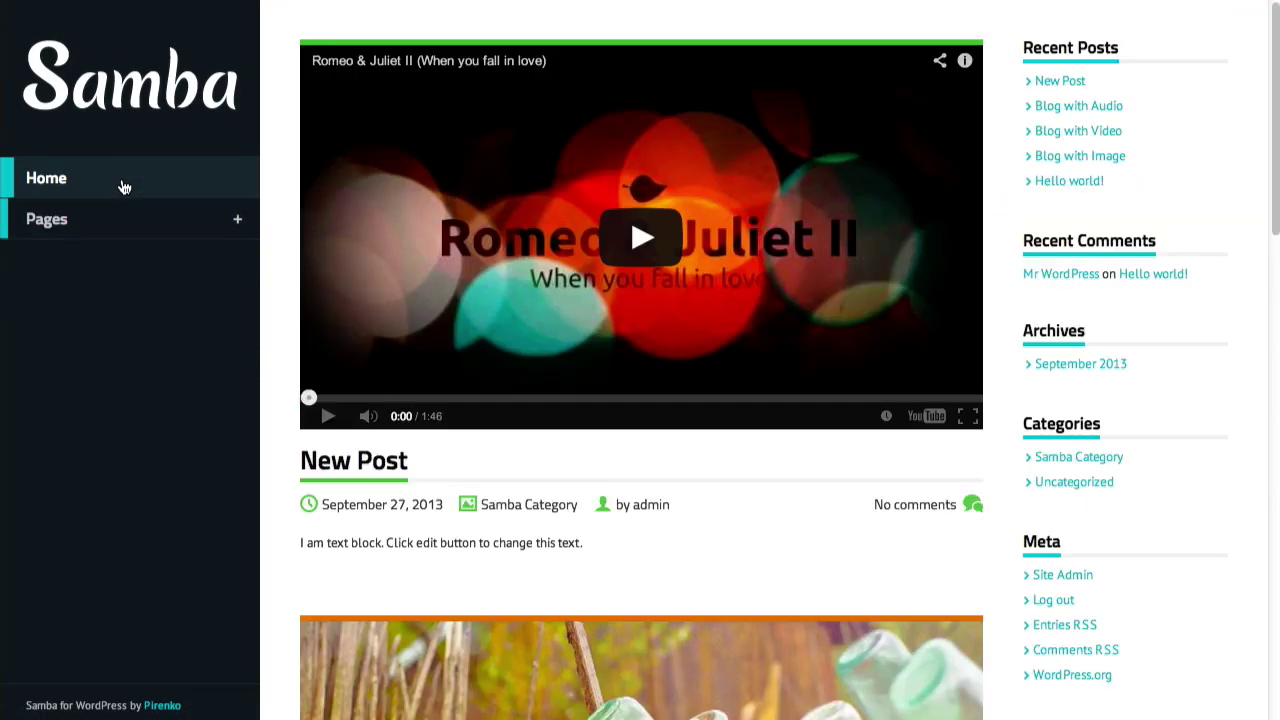
pyautogui.click(128, 229)
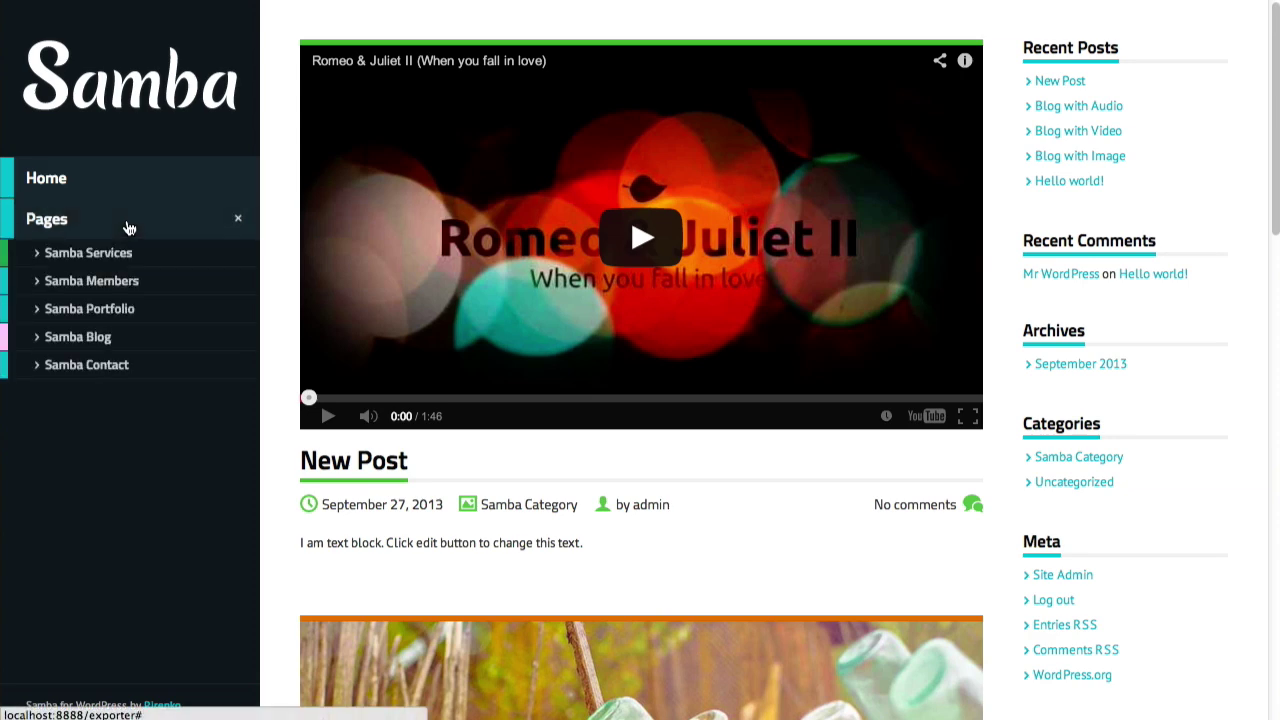
pyautogui.click(123, 181)
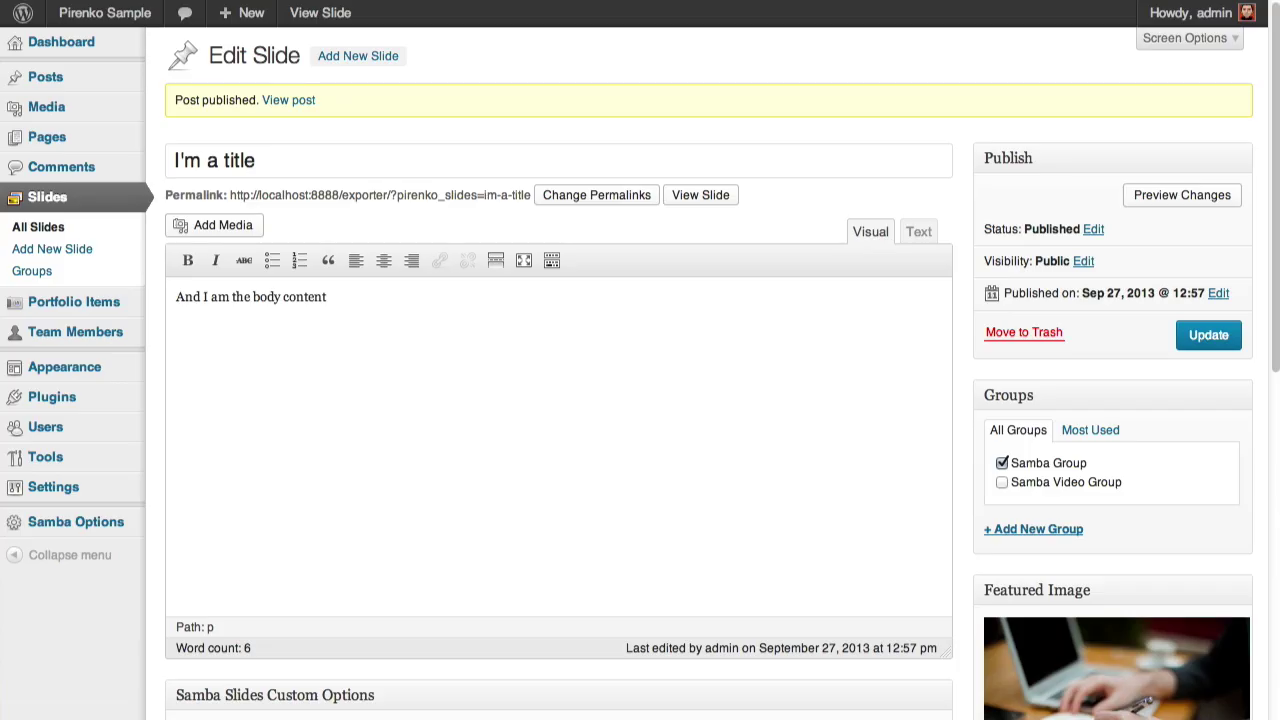
# View the Samba Homepage from the site's page list and cycle through the slides in its slider
pyautogui.click(110, 137)
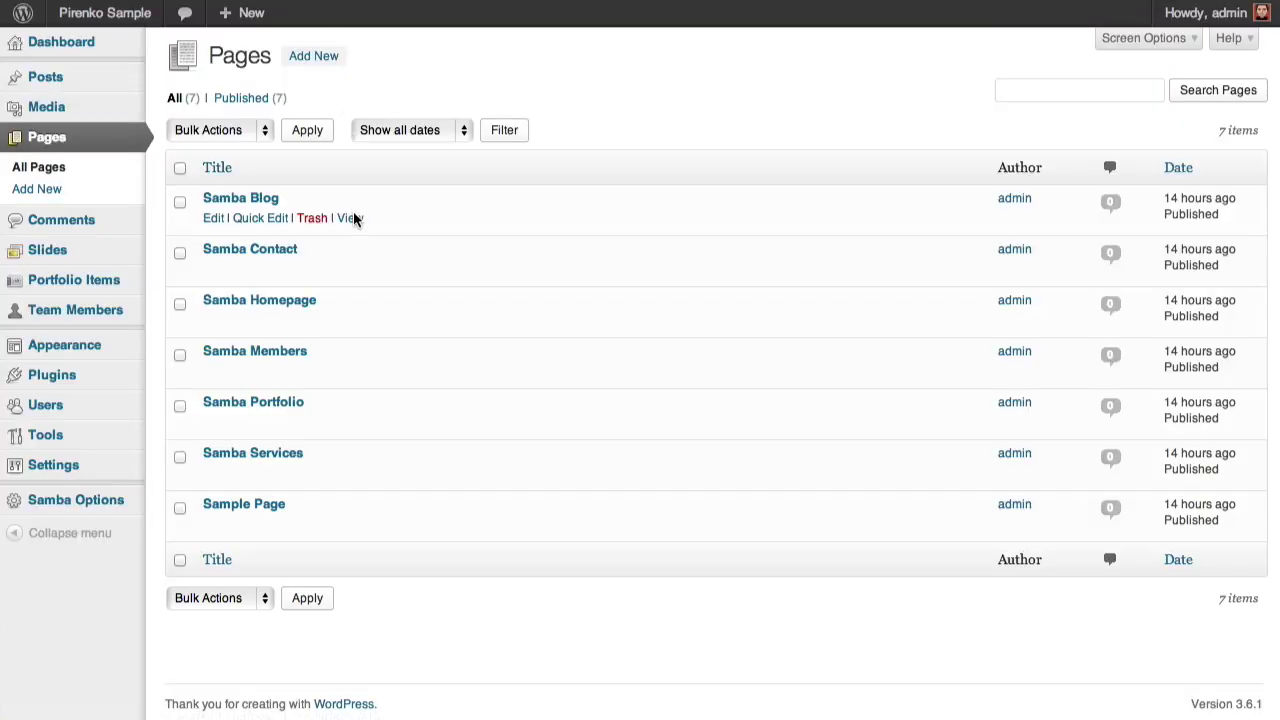
pyautogui.moveTo(360, 489)
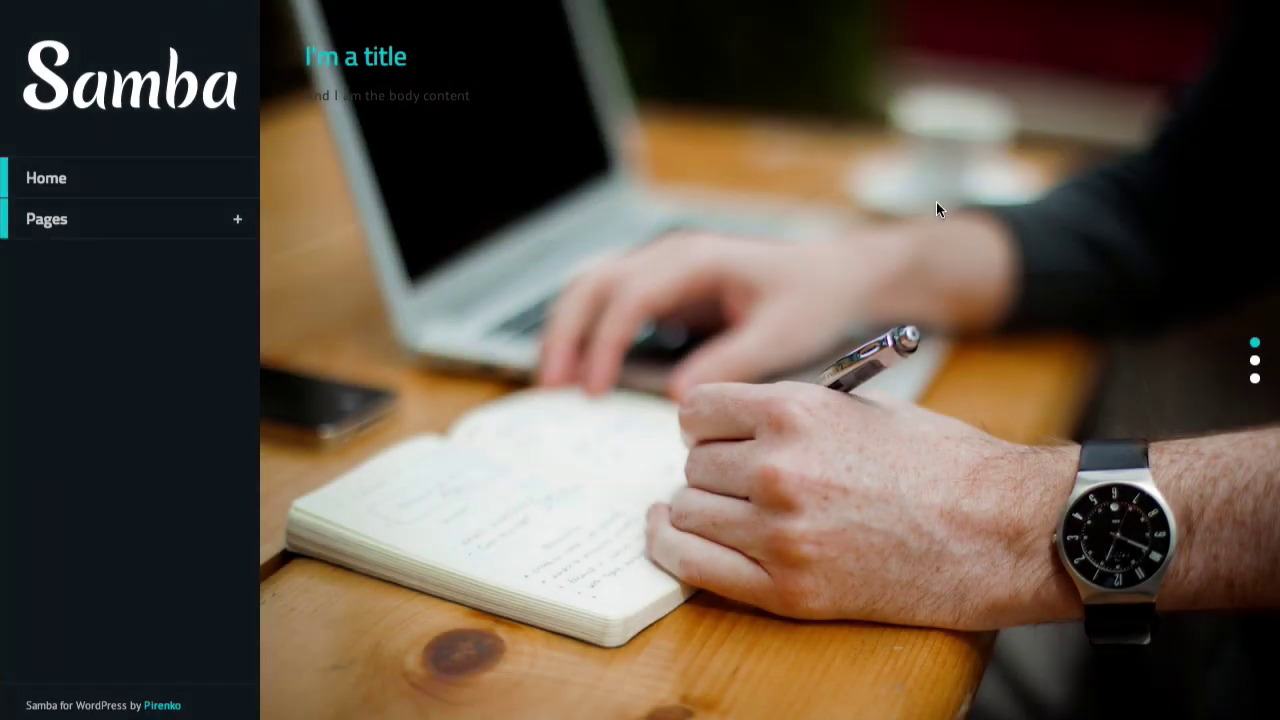
pyautogui.click(1254, 361)
pyautogui.click(1256, 380)
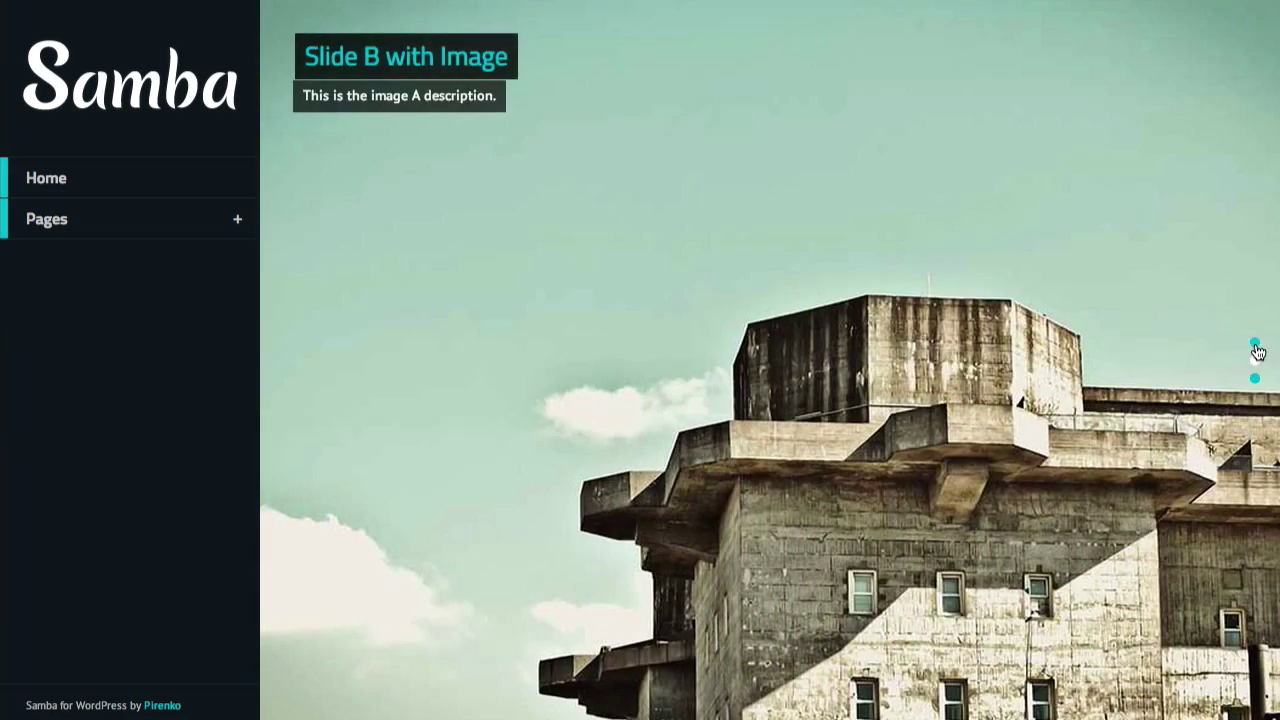
pyautogui.click(1255, 345)
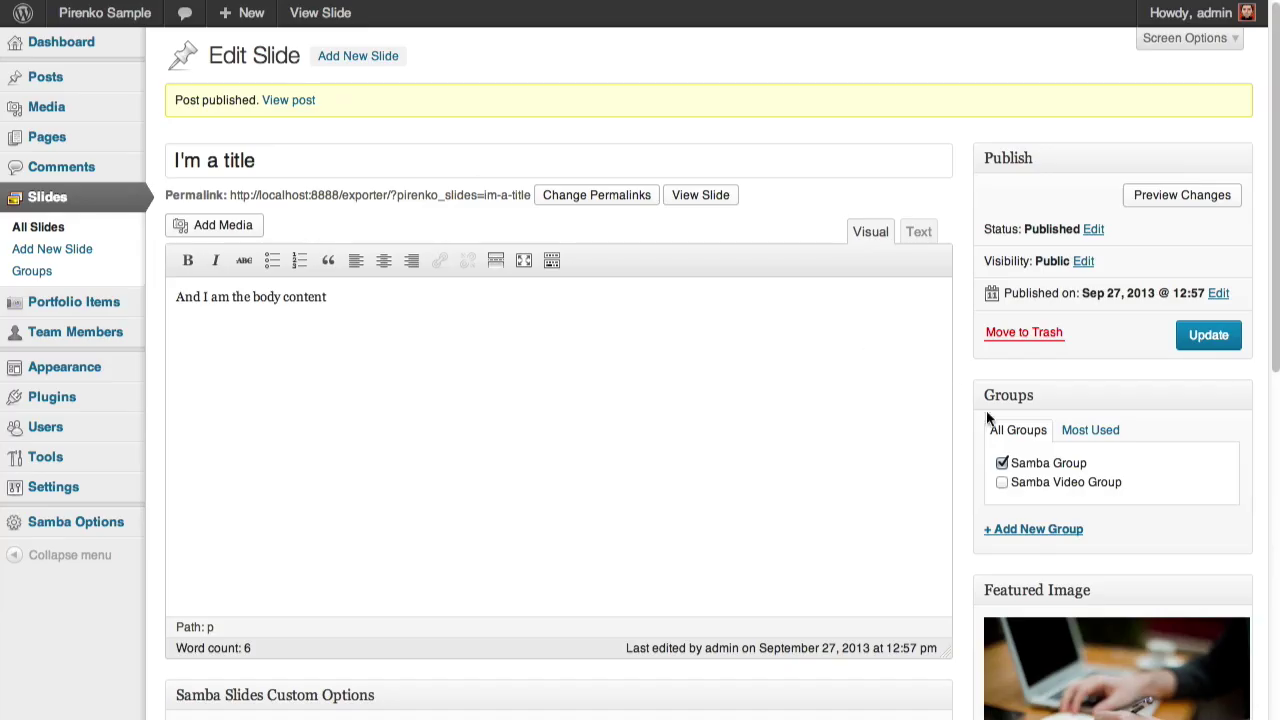
# Return to editing the new slide and set its text size to Big in the Samba Slides Custom Options
pyautogui.scroll(-1, 1000, 423)
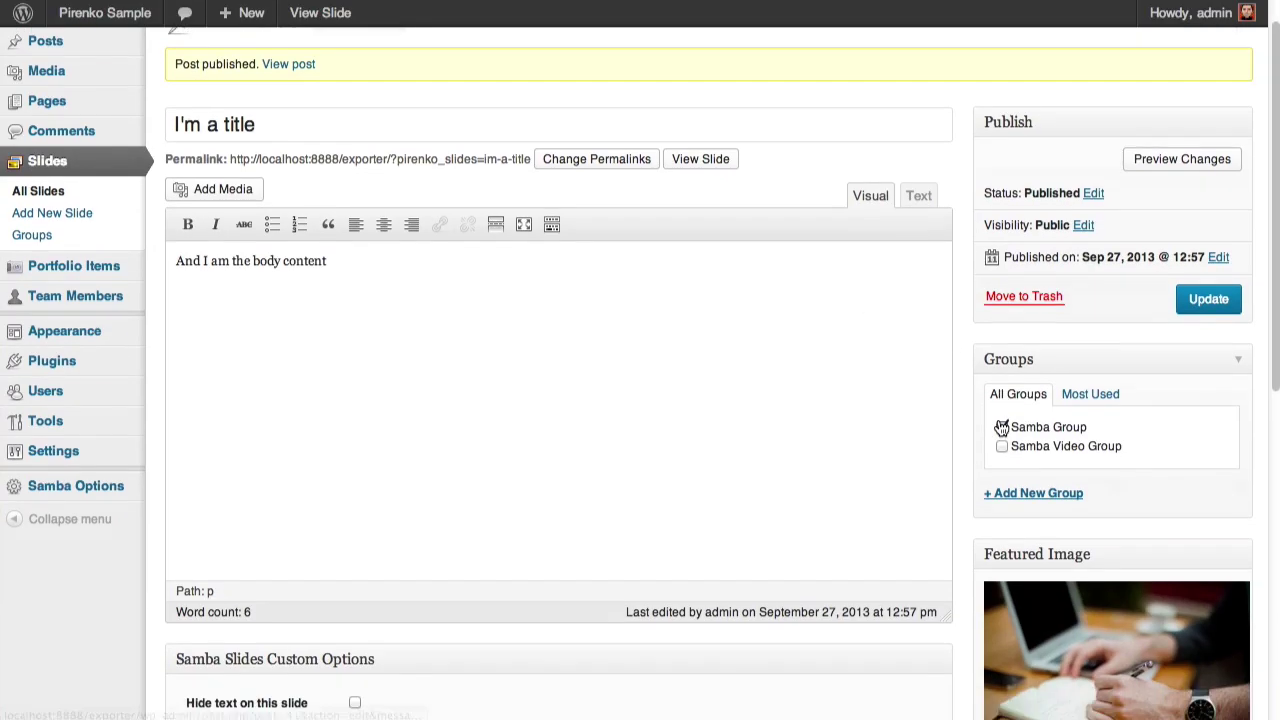
pyautogui.scroll(-3, 1050, 405)
pyautogui.scroll(-2, 1049, 403)
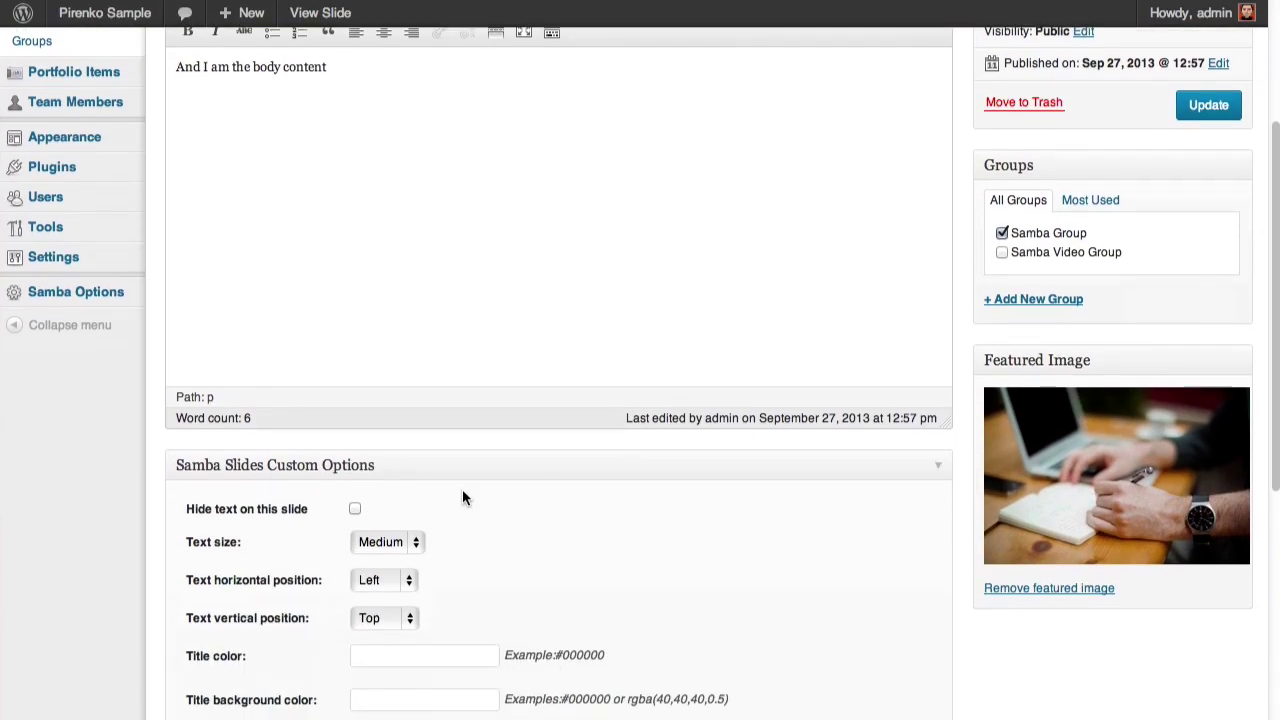
pyautogui.scroll(-1, 462, 489)
pyautogui.scroll(1, 450, 485)
pyautogui.scroll(-1, 437, 480)
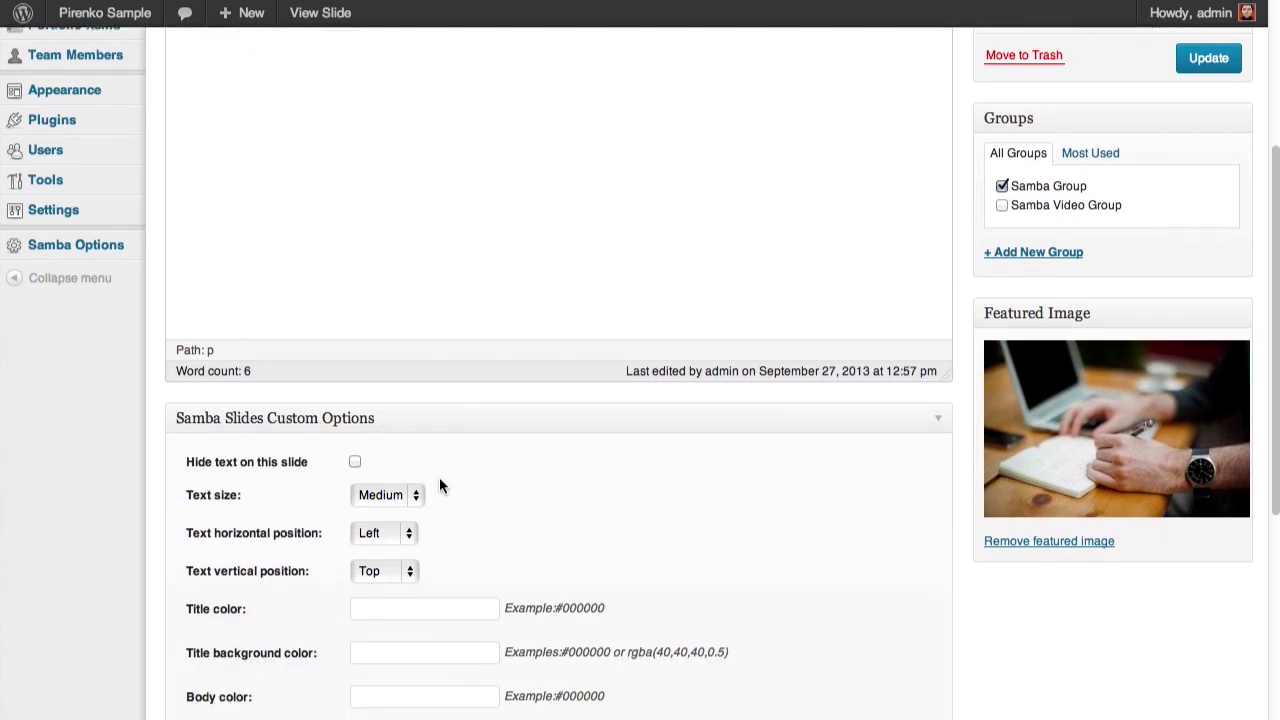
pyautogui.scroll(1, 400, 490)
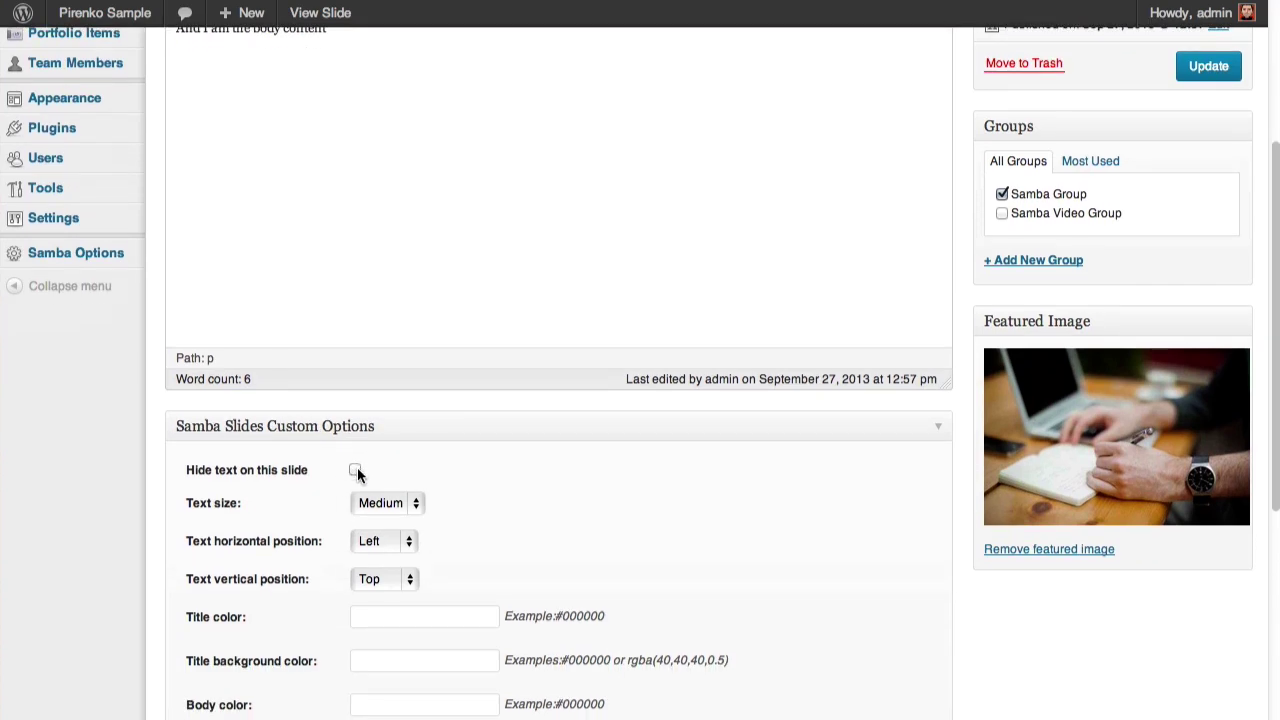
pyautogui.click(396, 507)
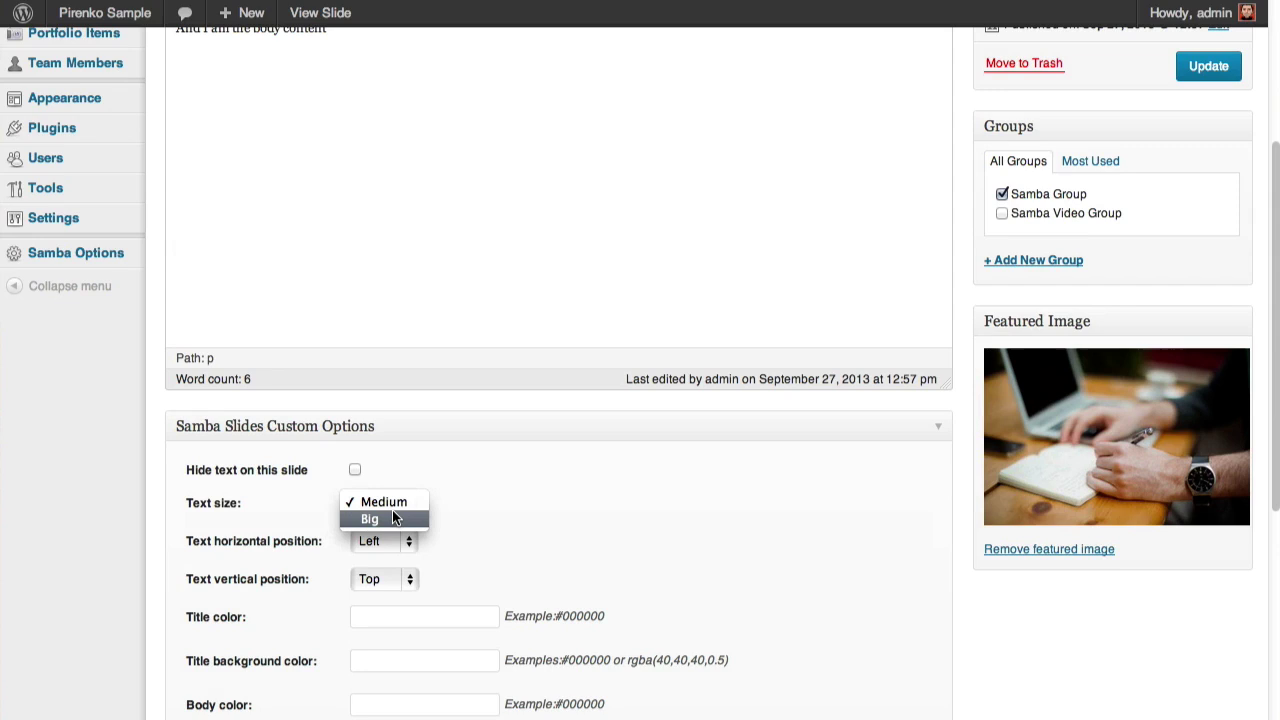
pyautogui.click(392, 510)
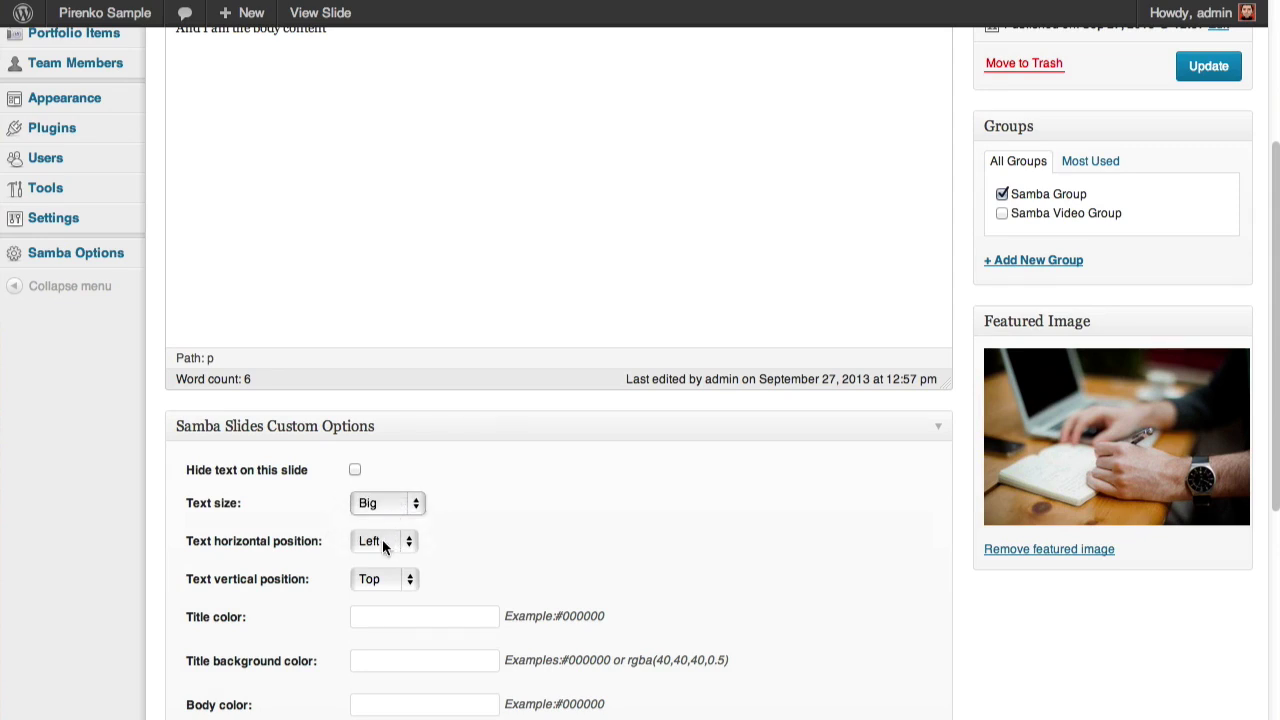
# Set both the horizontal and the vertical text position of the slide to Center
pyautogui.click(385, 545)
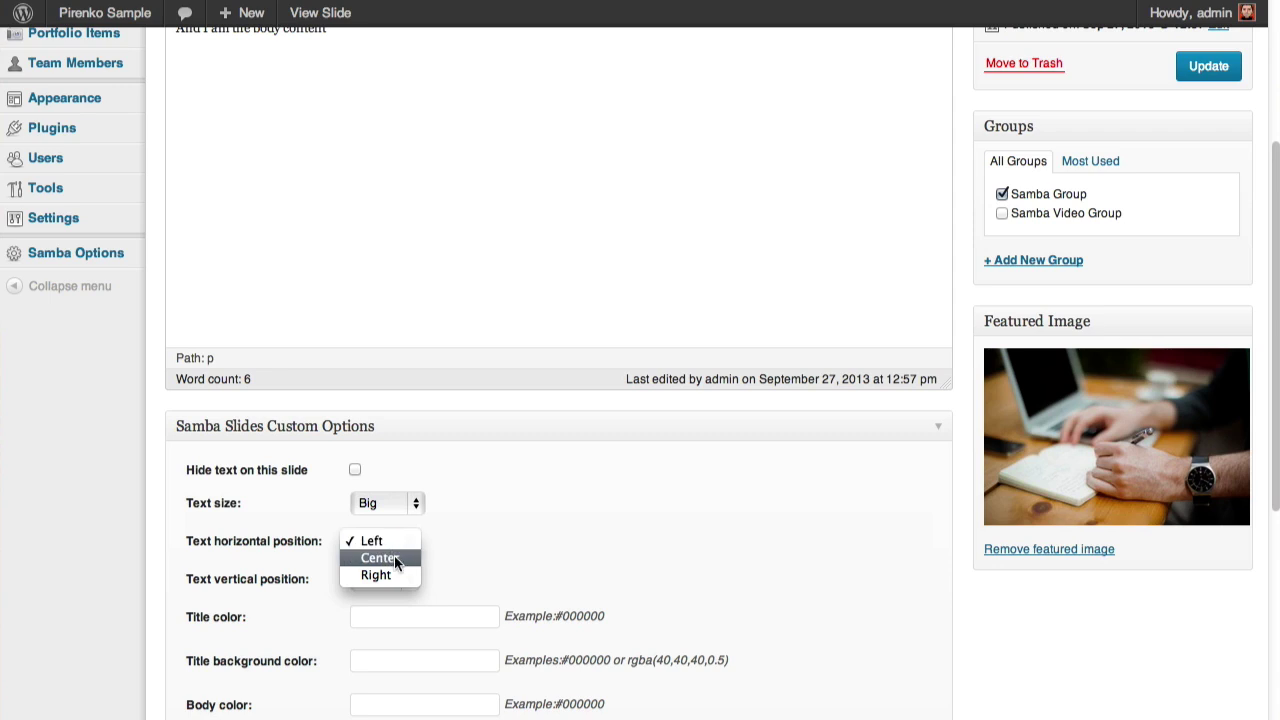
pyautogui.click(394, 557)
pyautogui.click(400, 582)
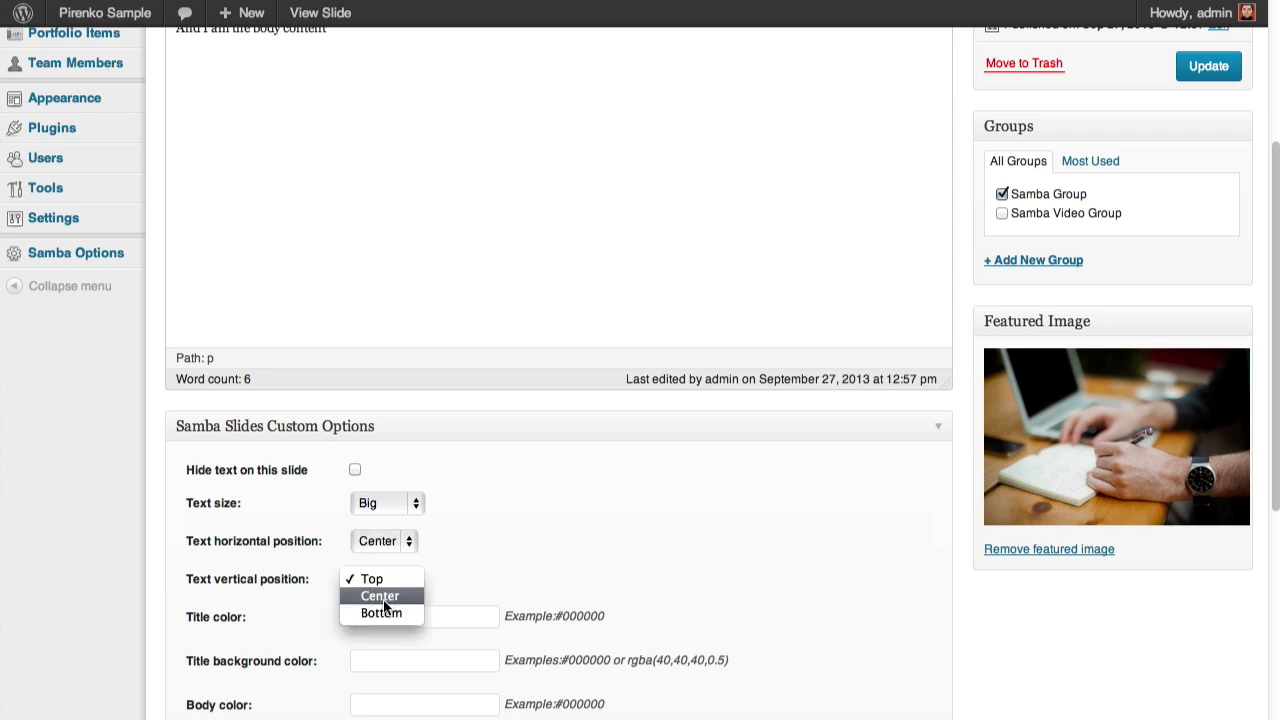
pyautogui.click(385, 595)
# Set the slide's title color to #3498db and its title background color to rgba(0,0,0,0.75)
pyautogui.scroll(-3, 612, 539)
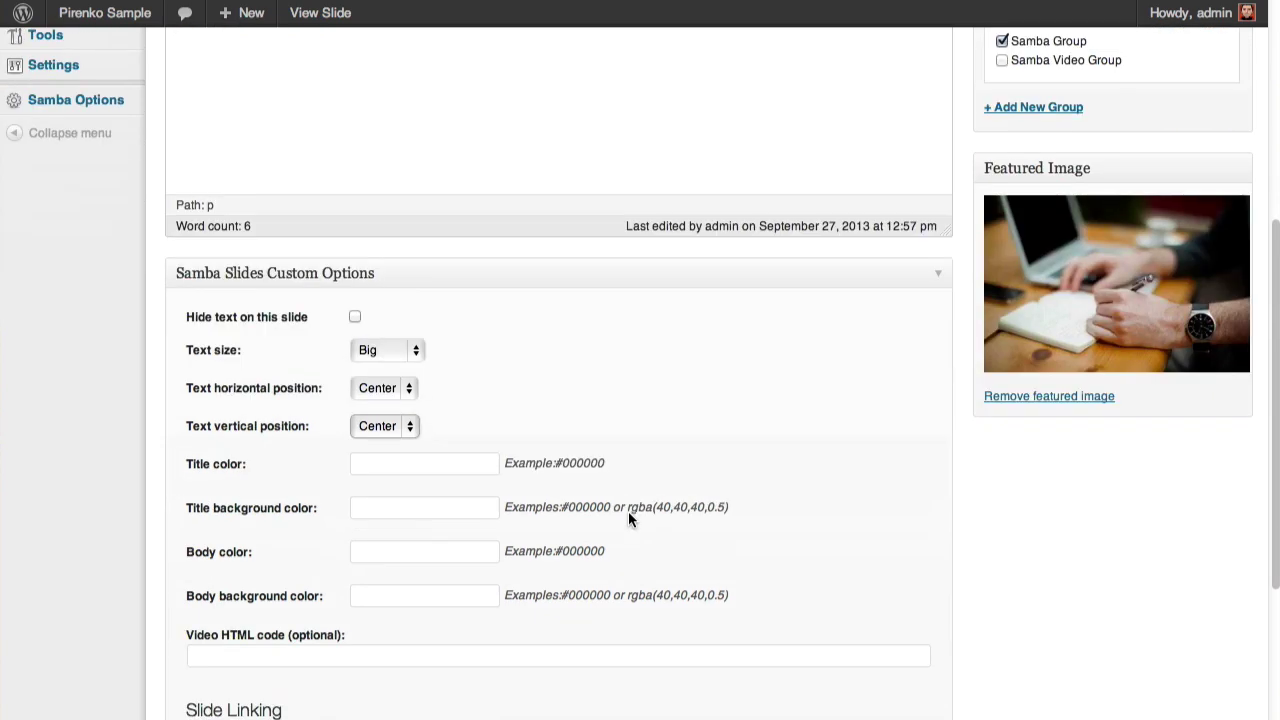
pyautogui.click(453, 471)
pyautogui.write('#')
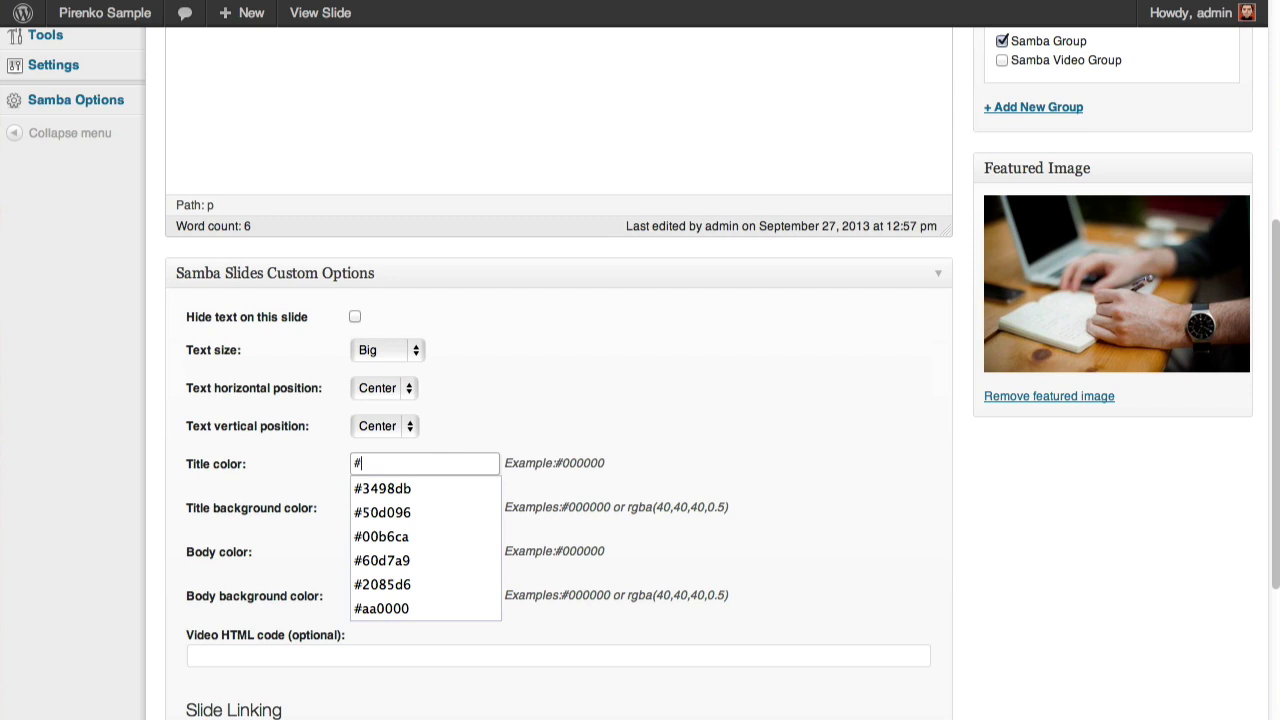
pyautogui.press('Down')
pyautogui.press('Return')
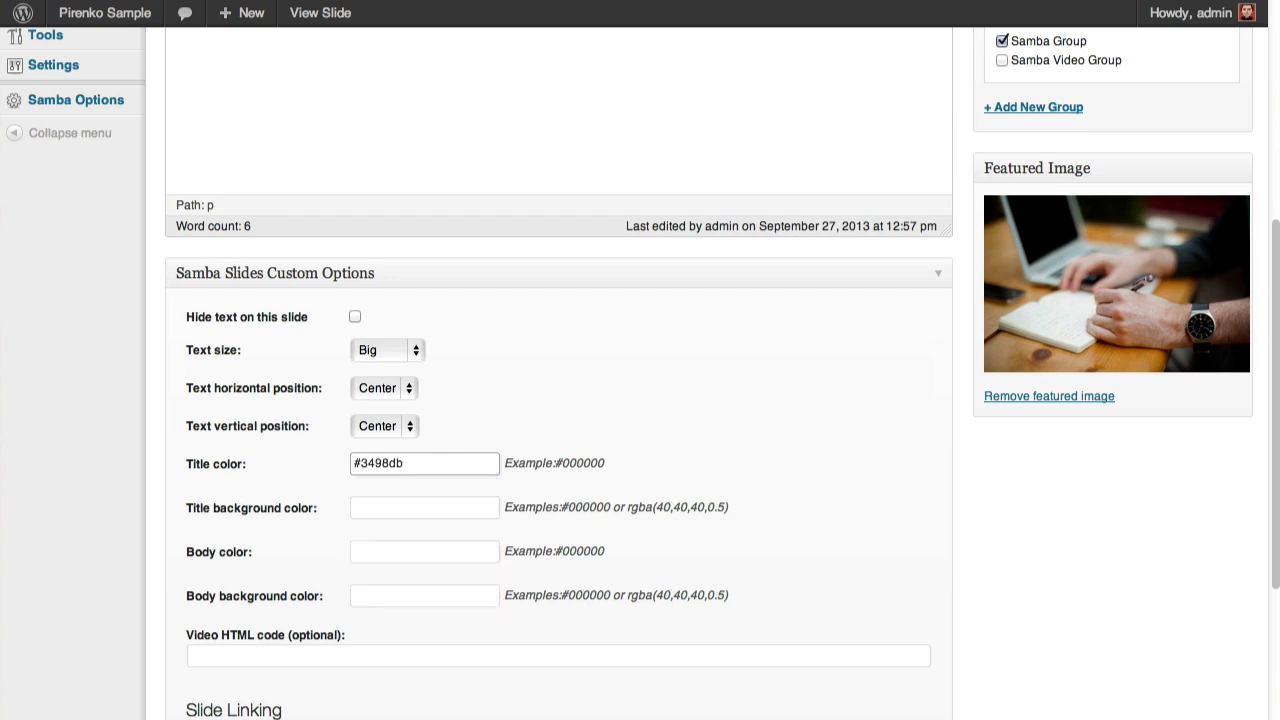
pyautogui.click(396, 507)
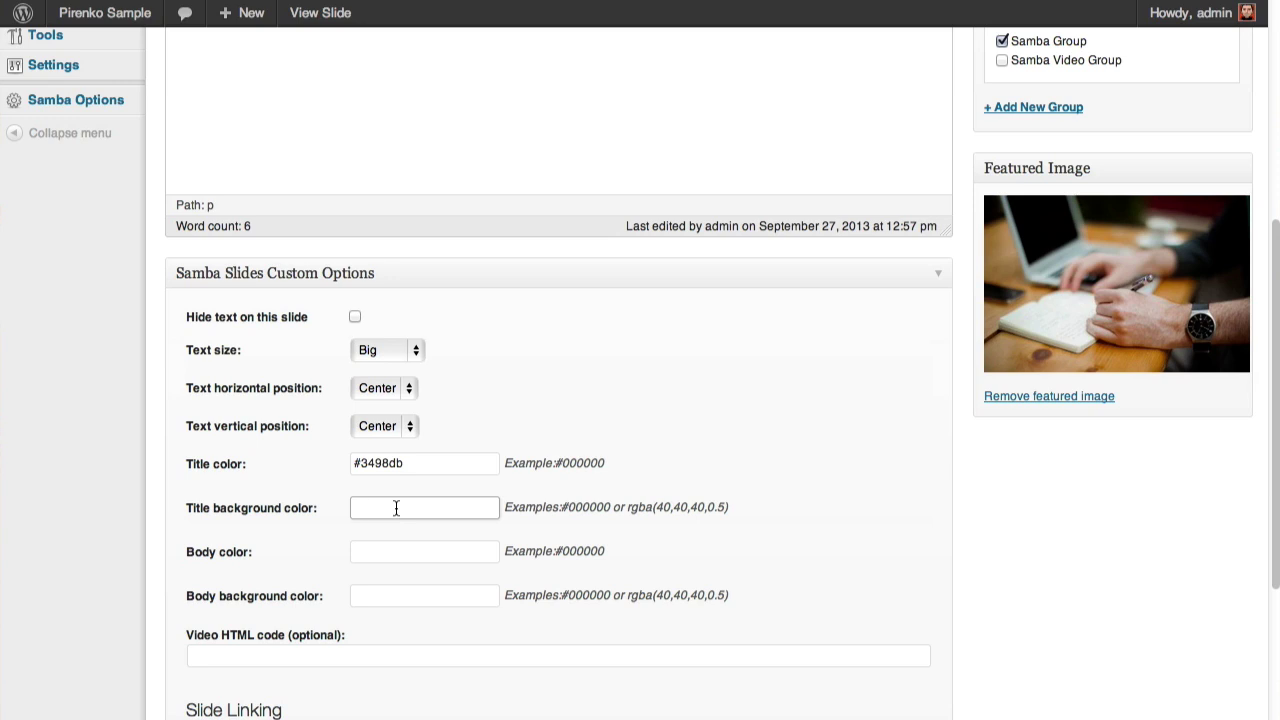
pyautogui.write('r')
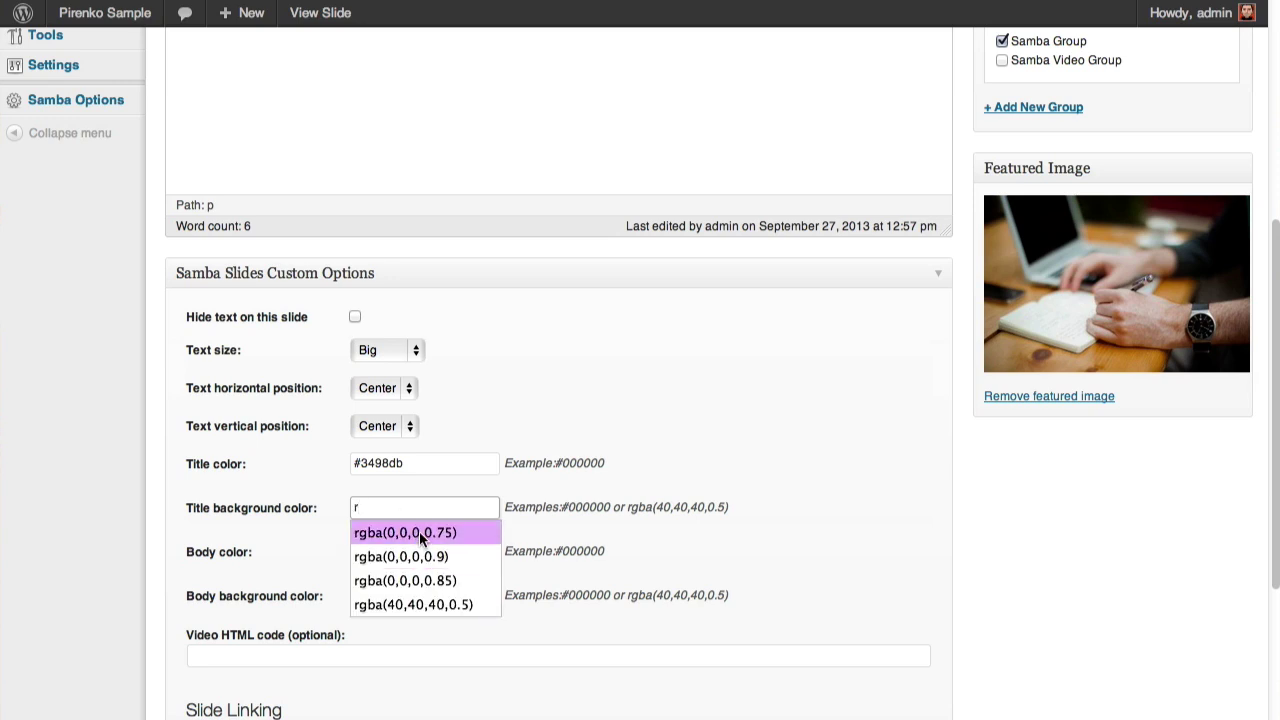
pyautogui.click(419, 531)
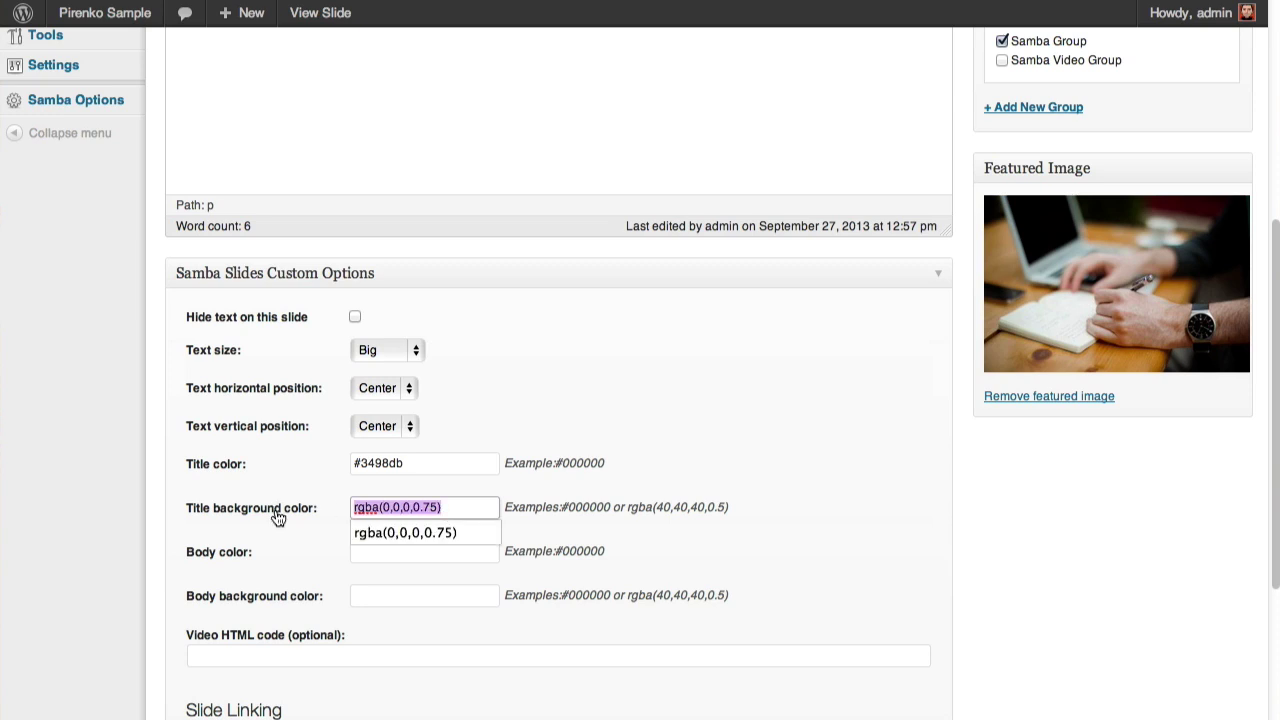
# Set the slide's body background color to rgba(0,0,0,0.75) and its body color to #FFFFFF
pyautogui.click(421, 603)
pyautogui.press('Down')
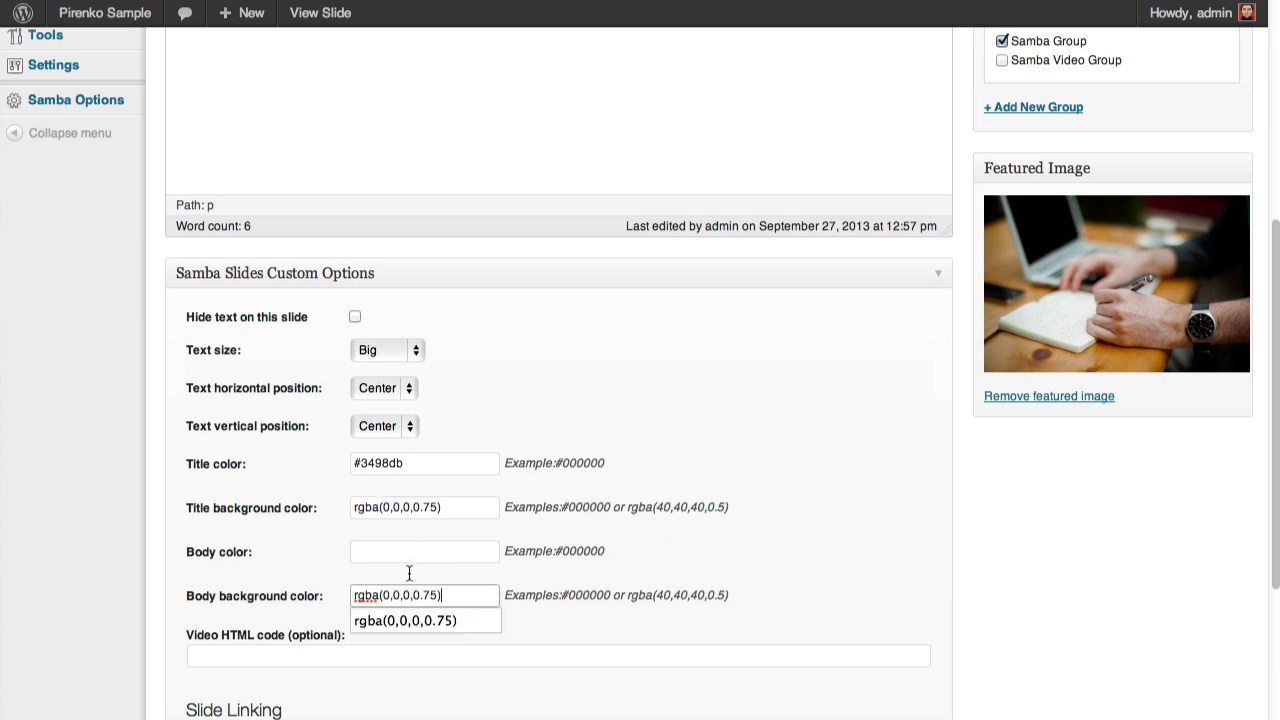
pyautogui.press('Return')
pyautogui.click(396, 553)
pyautogui.write('#FFFF')
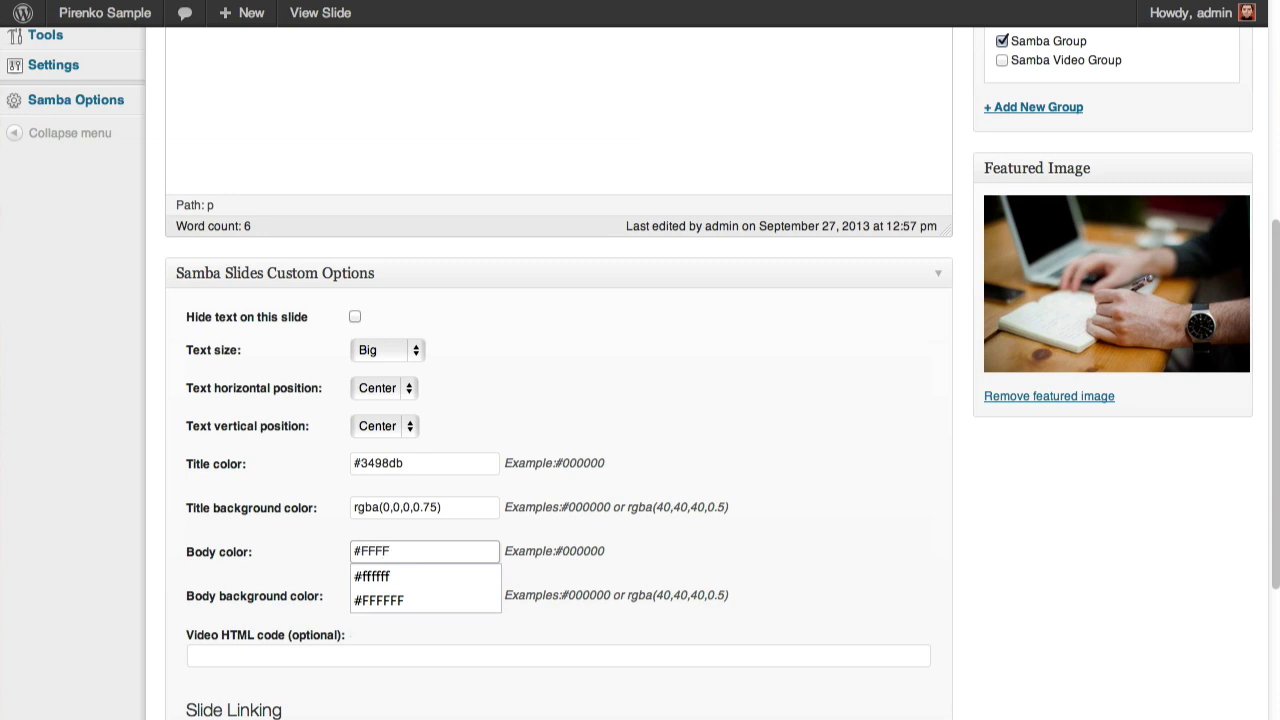
pyautogui.write('FF')
pyautogui.click(736, 530)
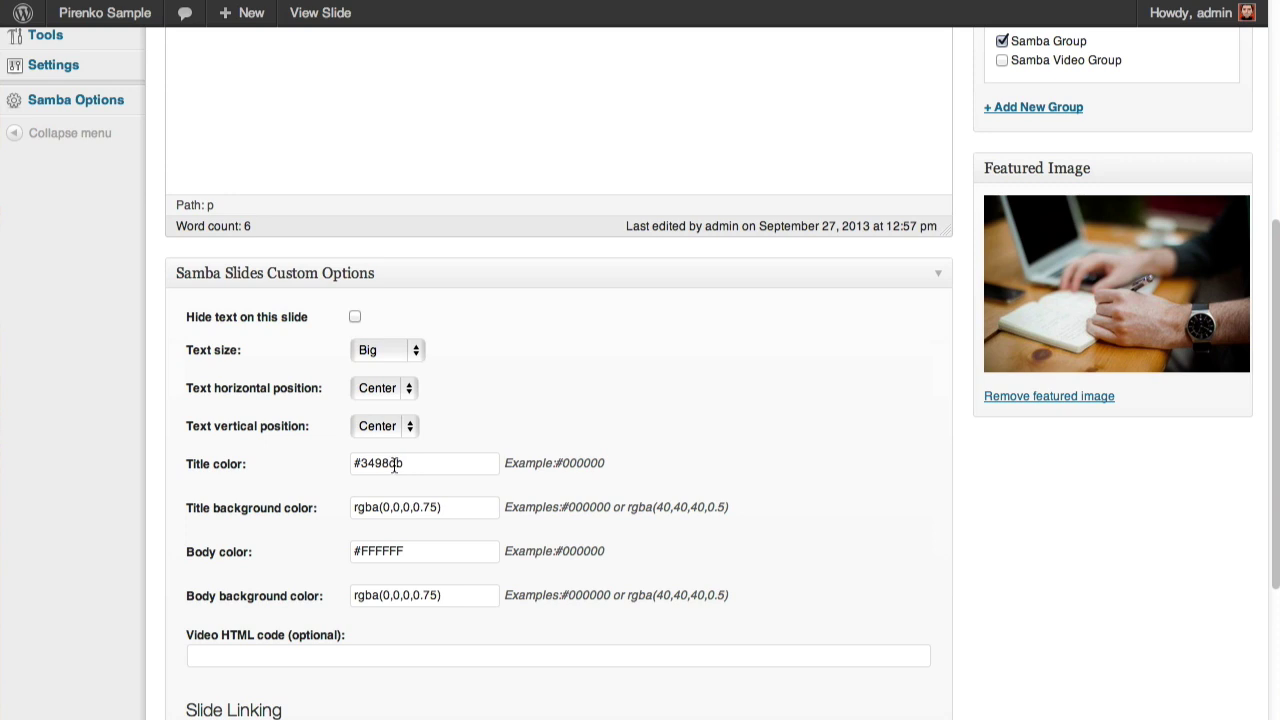
# Update the slide to save its text size, position and color settings
pyautogui.scroll(-1, 703, 356)
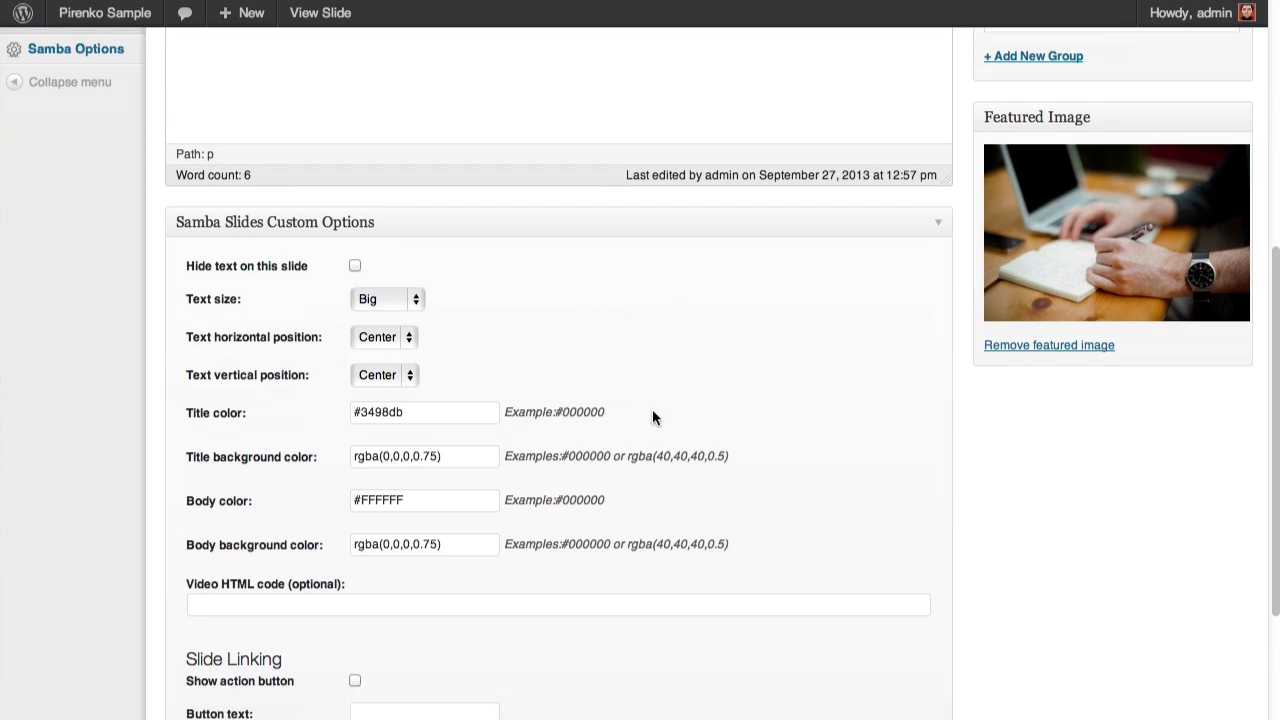
pyautogui.scroll(2, 652, 409)
pyautogui.scroll(8, 652, 418)
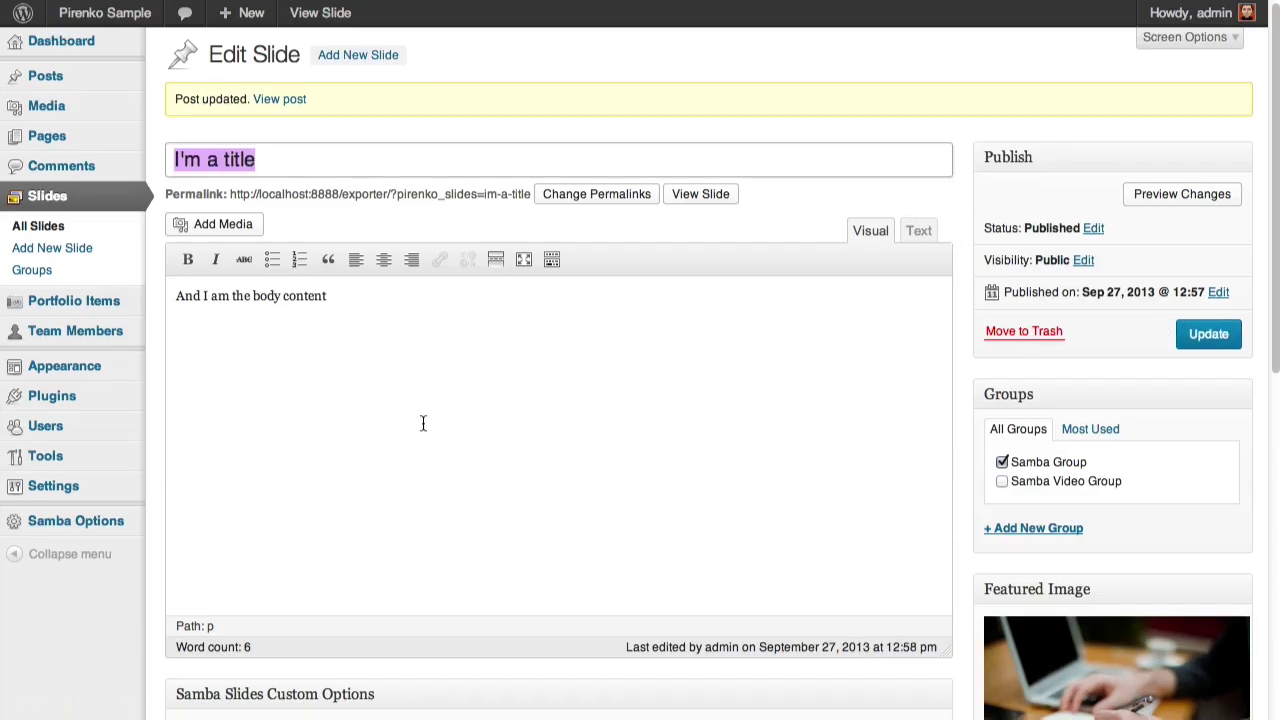
# Enable the slide's action button and set its button text to "Something"
pyautogui.scroll(-7, 422, 421)
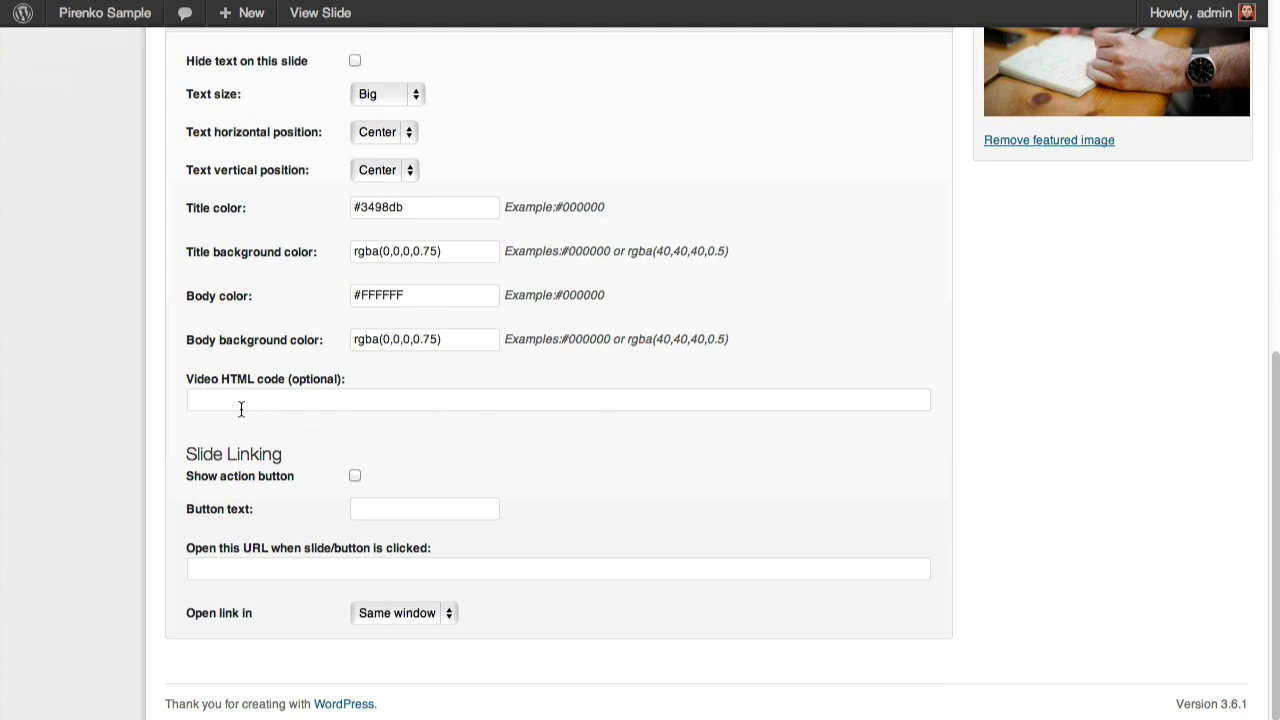
pyautogui.click(225, 404)
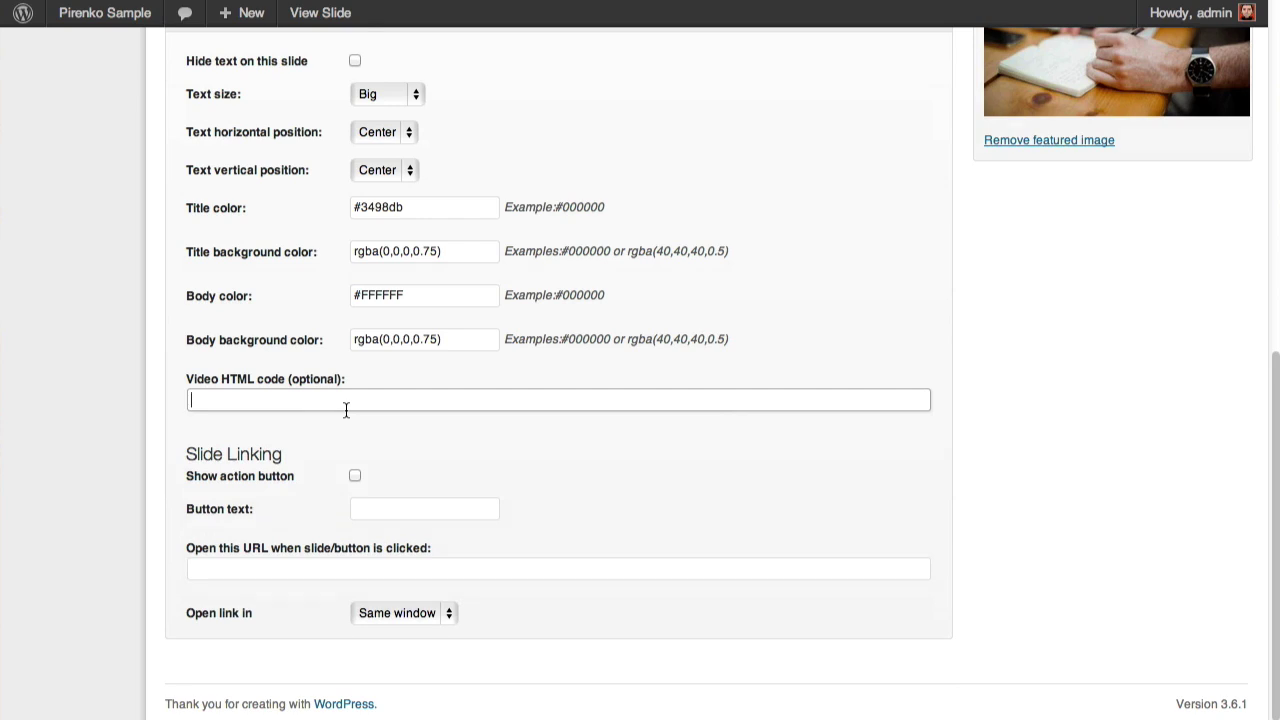
pyautogui.click(356, 477)
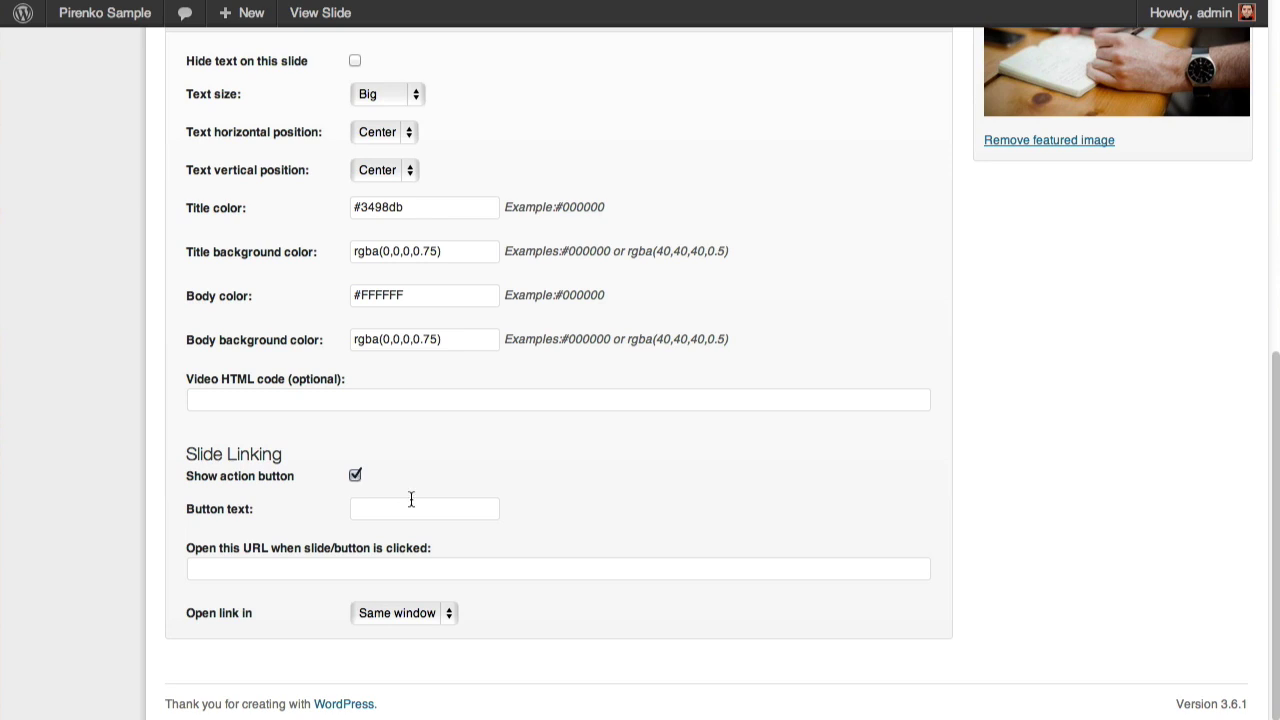
pyautogui.click(411, 499)
pyautogui.write('Something')
# Set the URL opened by the slide's button to # and check the choices for where the link opens
pyautogui.click(301, 576)
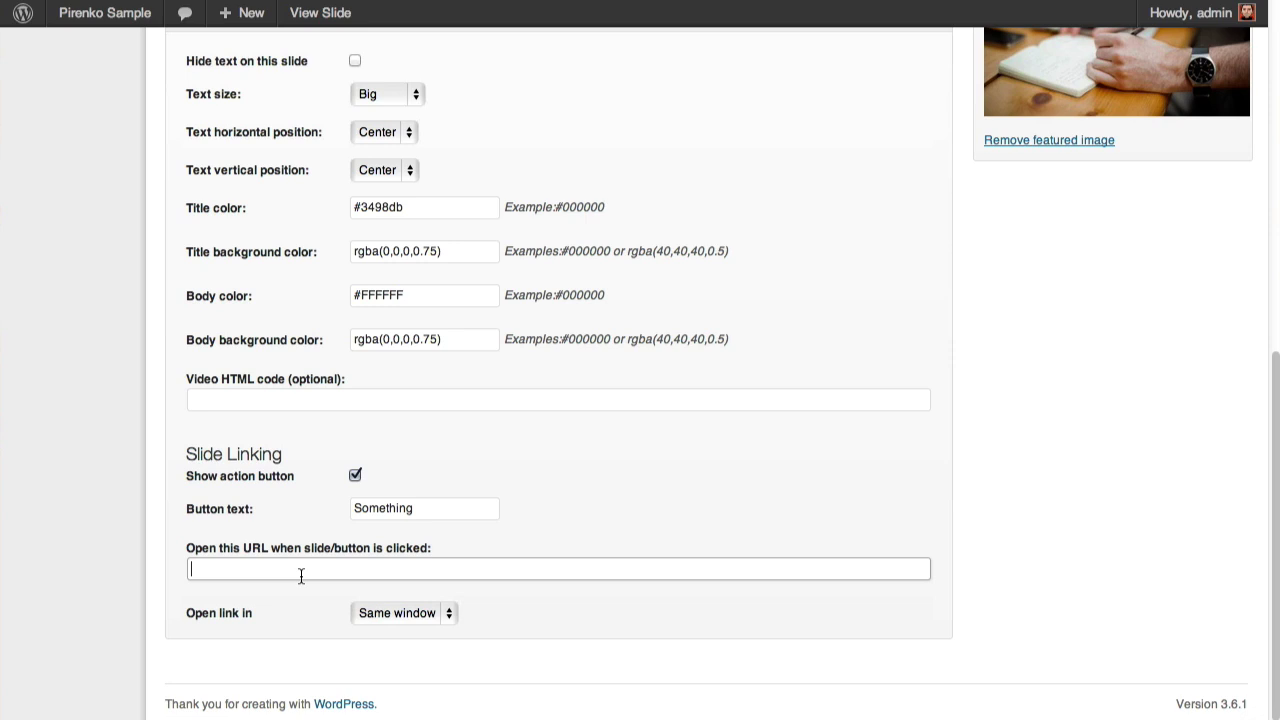
pyautogui.write('#')
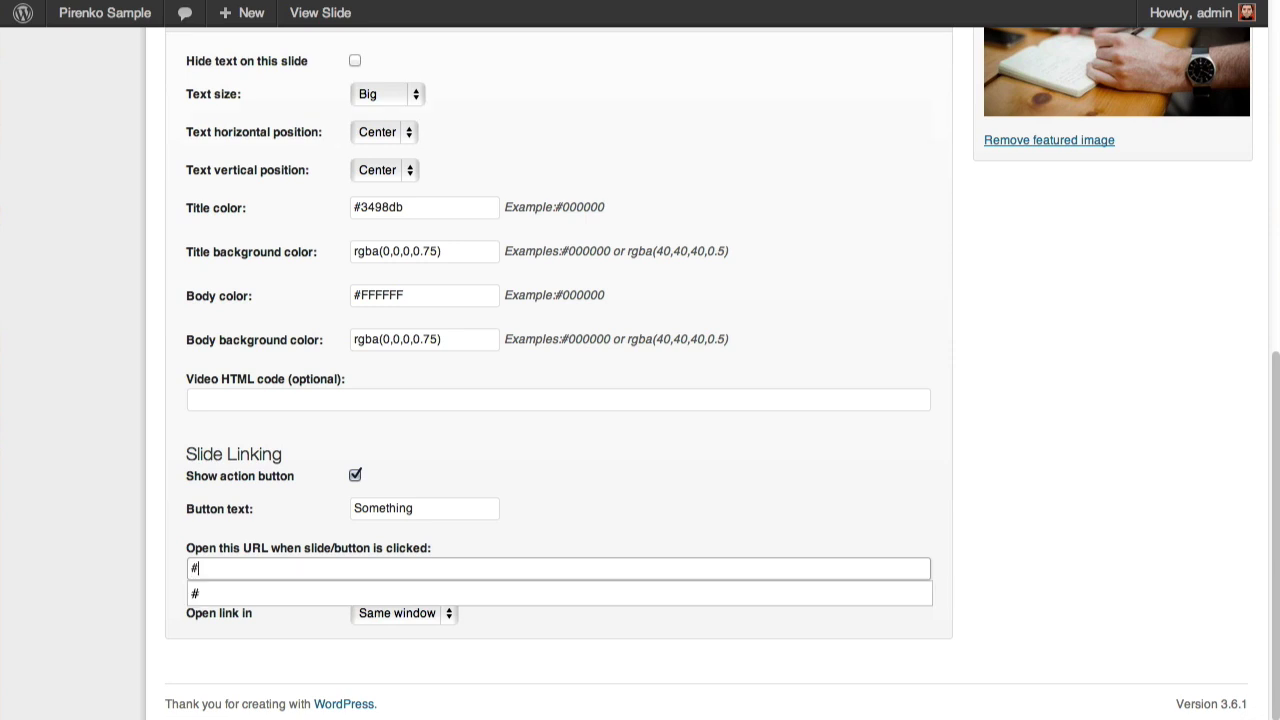
pyautogui.click(560, 527)
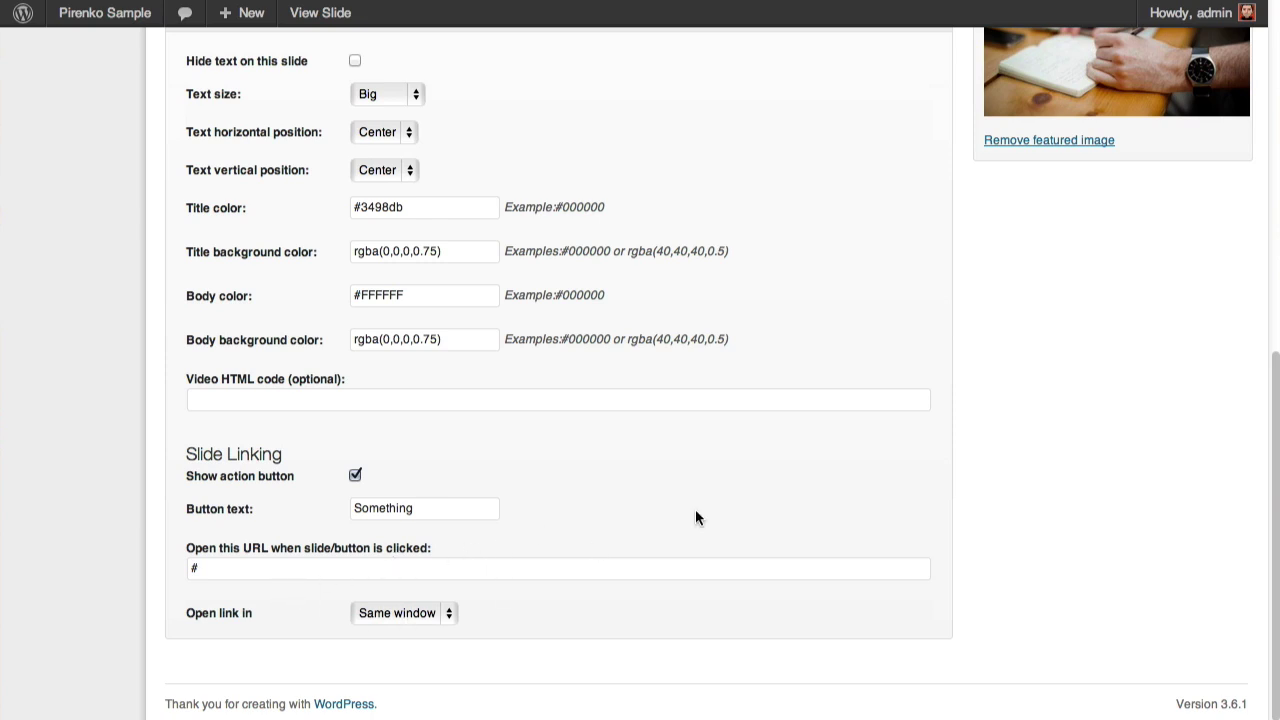
pyautogui.scroll(1, 739, 477)
pyautogui.scroll(-1, 739, 477)
pyautogui.click(450, 615)
pyautogui.click(496, 597)
# Update the slide and reload the live homepage to preview its action button
pyautogui.scroll(6, 563, 580)
pyautogui.scroll(4, 1065, 388)
pyautogui.click(1208, 335)
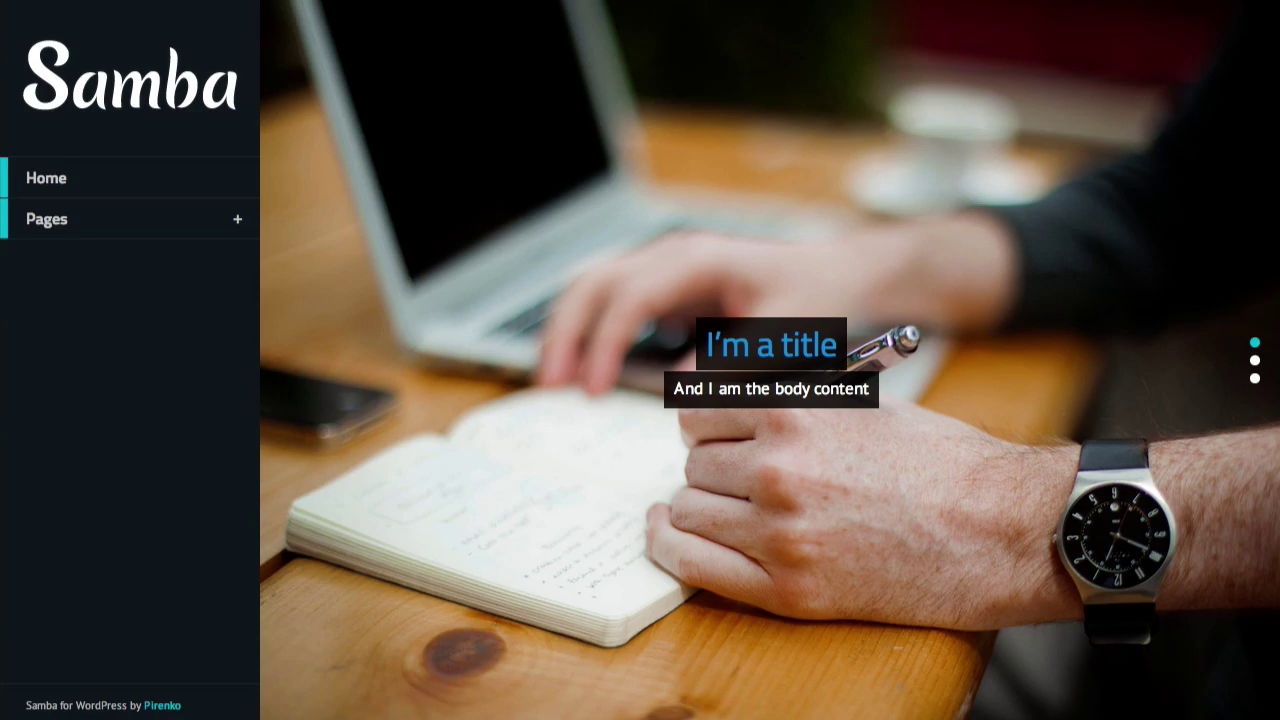
pyautogui.press('F5')
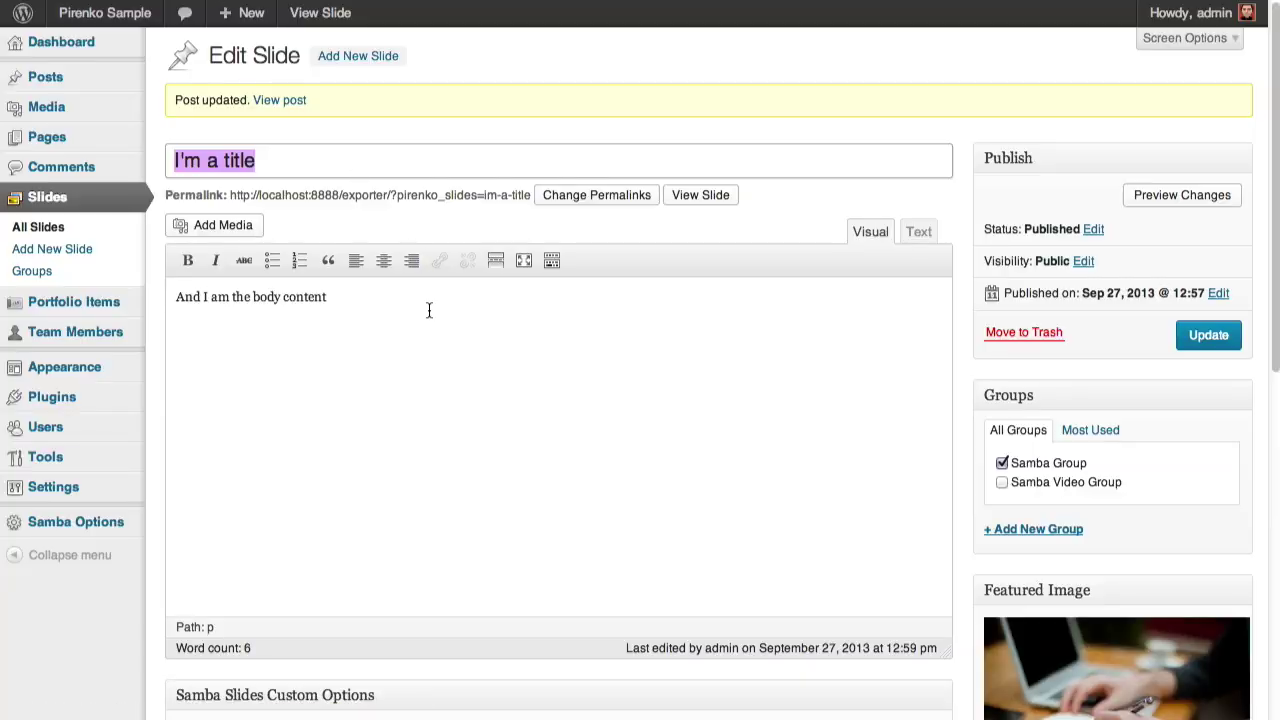
# Open the Samba Homepage for editing from the site's page list
pyautogui.scroll(-5, 590, 470)
pyautogui.scroll(5, 592, 471)
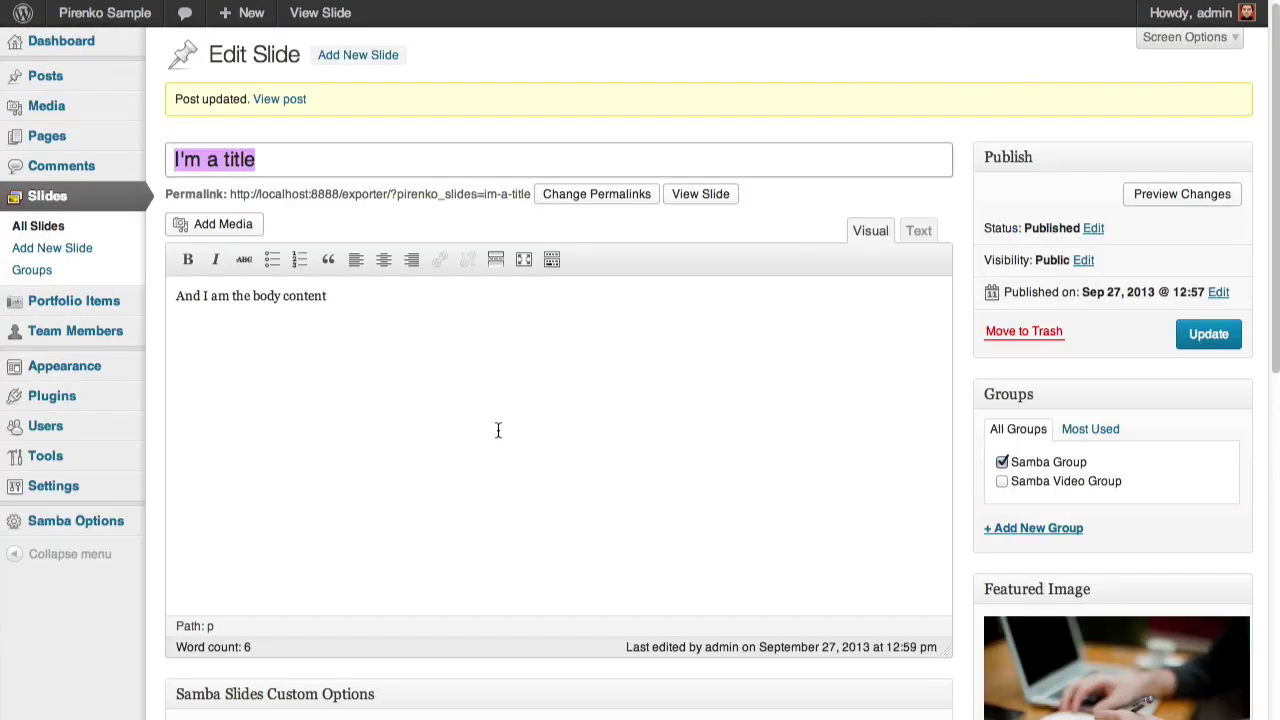
pyautogui.moveTo(91, 147)
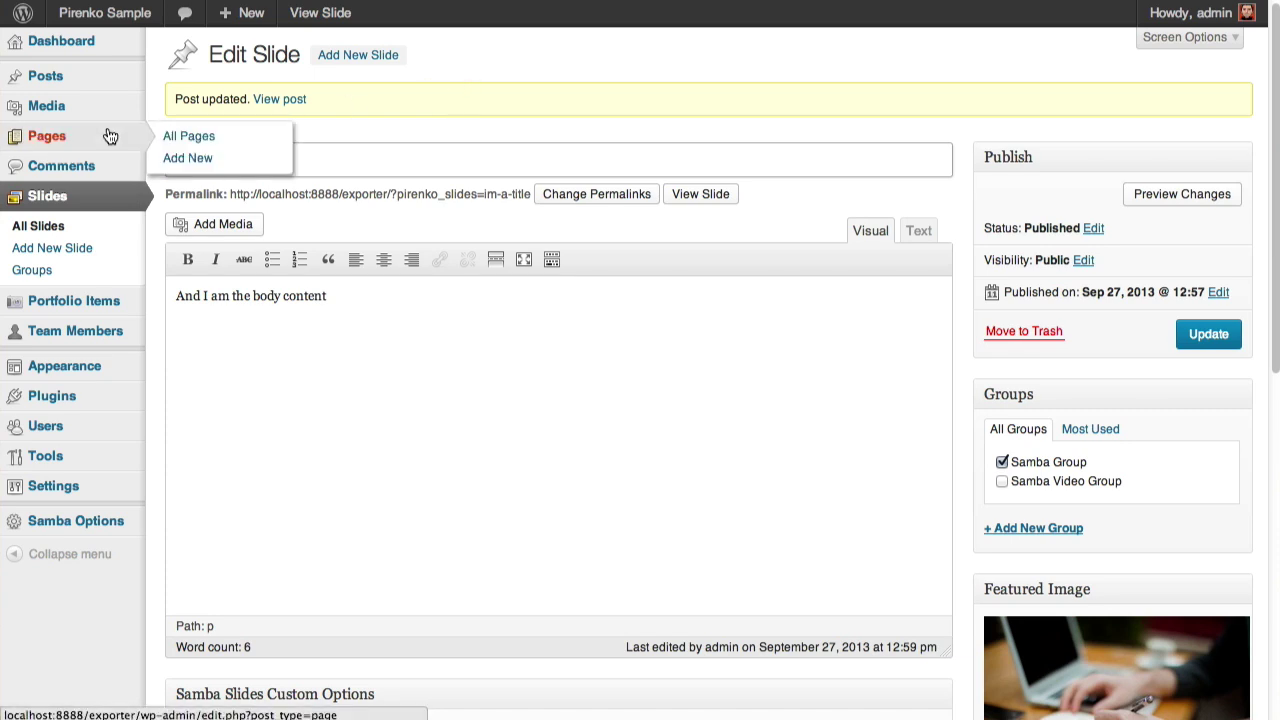
pyautogui.click(196, 137)
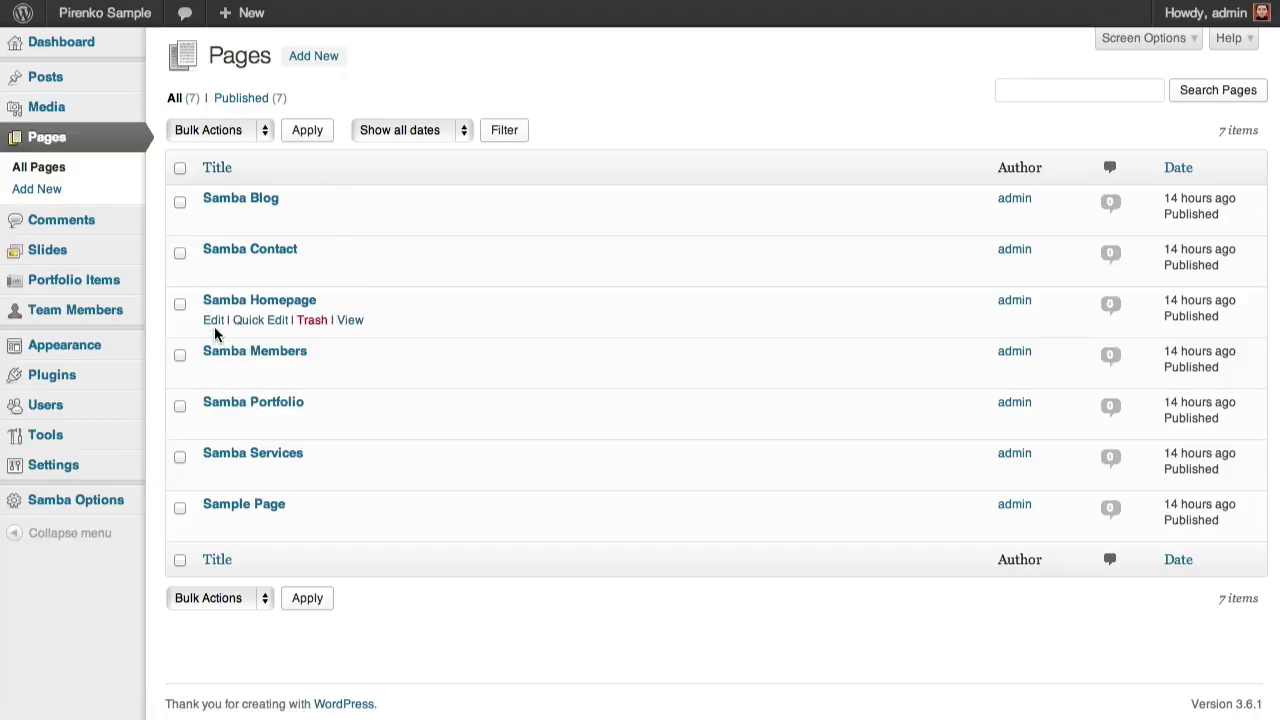
pyautogui.click(213, 322)
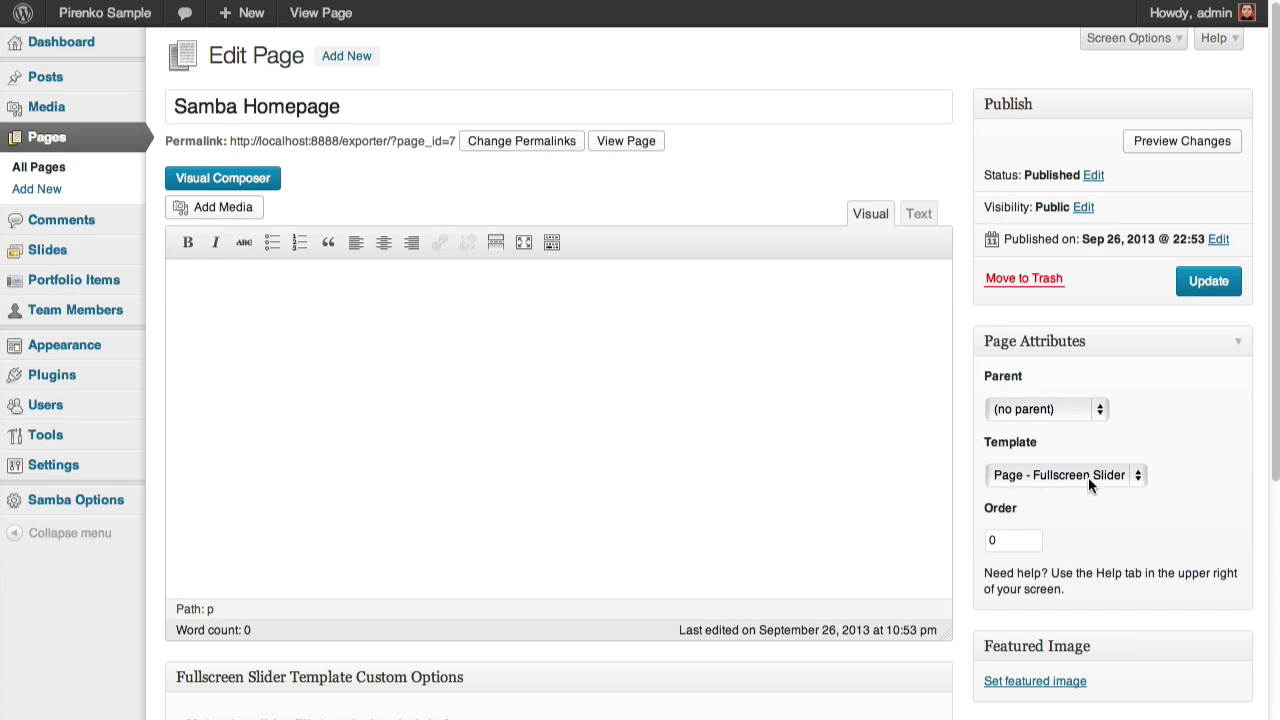
# Turn on slideshow autoplay in the Samba Homepage's Fullscreen Slider options and review the delay and slide group settings
pyautogui.moveTo(1273, 116); pyautogui.dragTo(1273, 331)
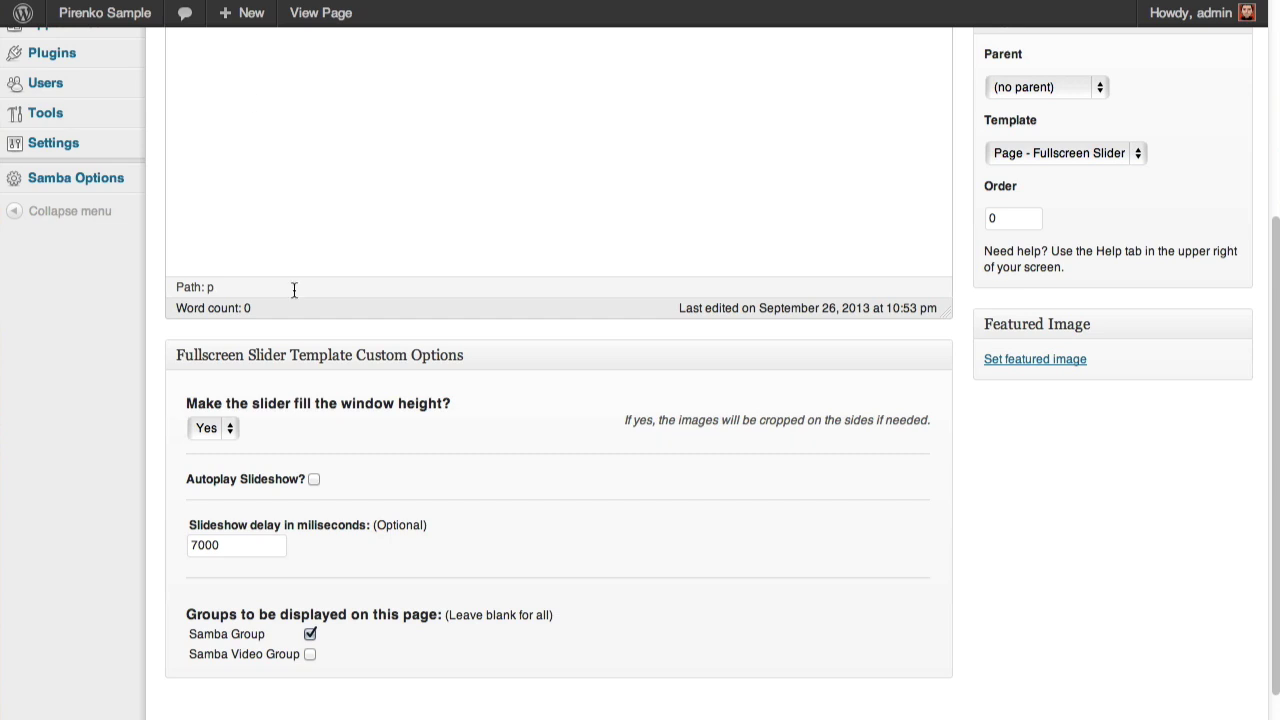
pyautogui.scroll(-1, 270, 398)
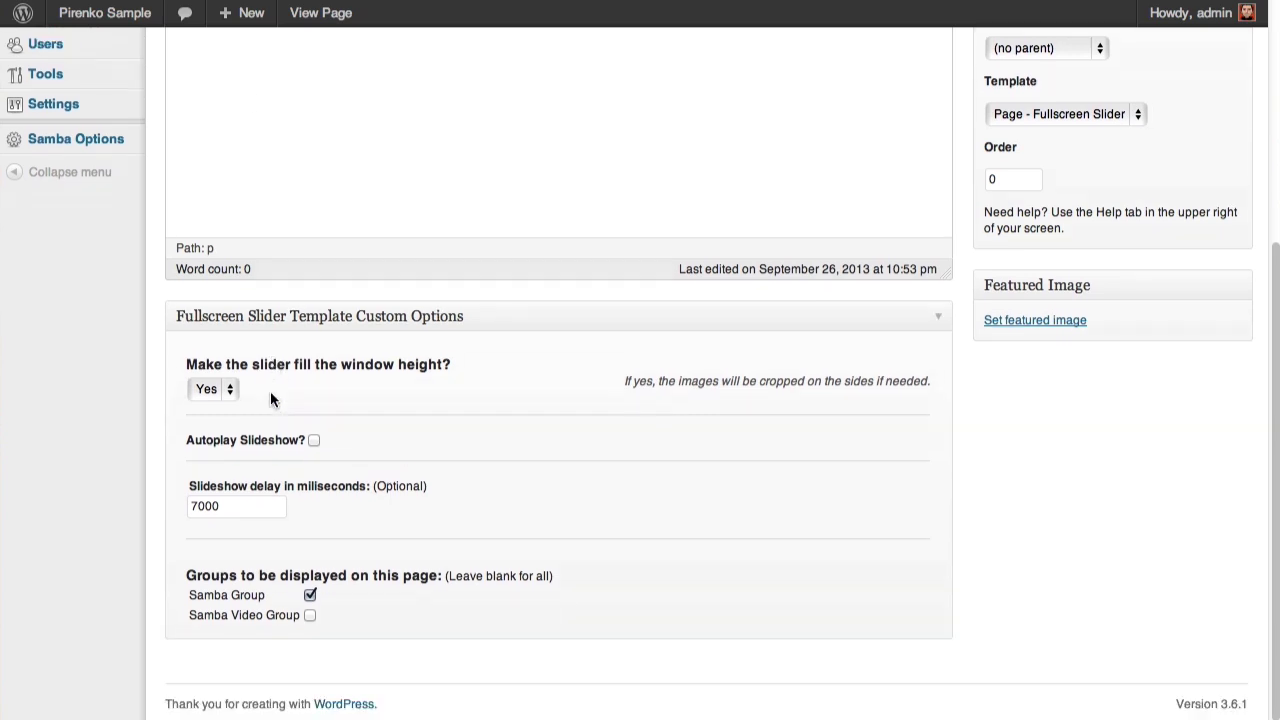
pyautogui.click(314, 440)
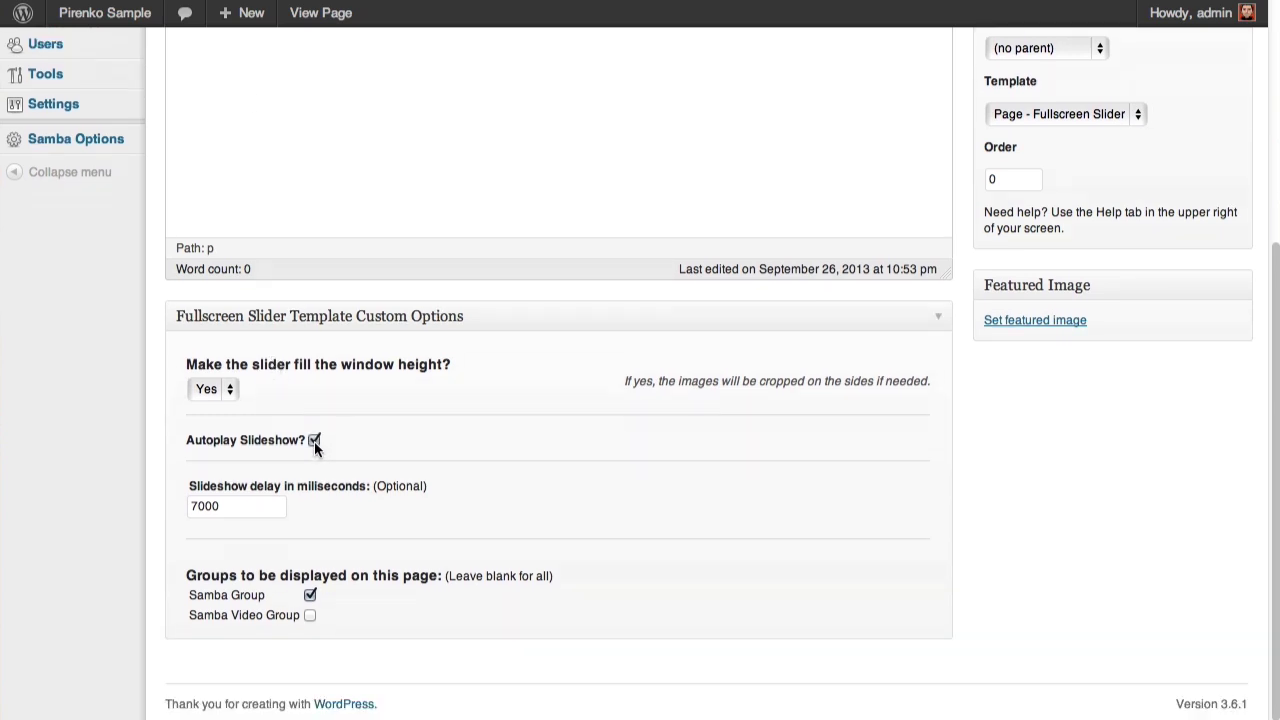
pyautogui.click(249, 512)
pyautogui.moveTo(249, 512); pyautogui.dragTo(187, 510)
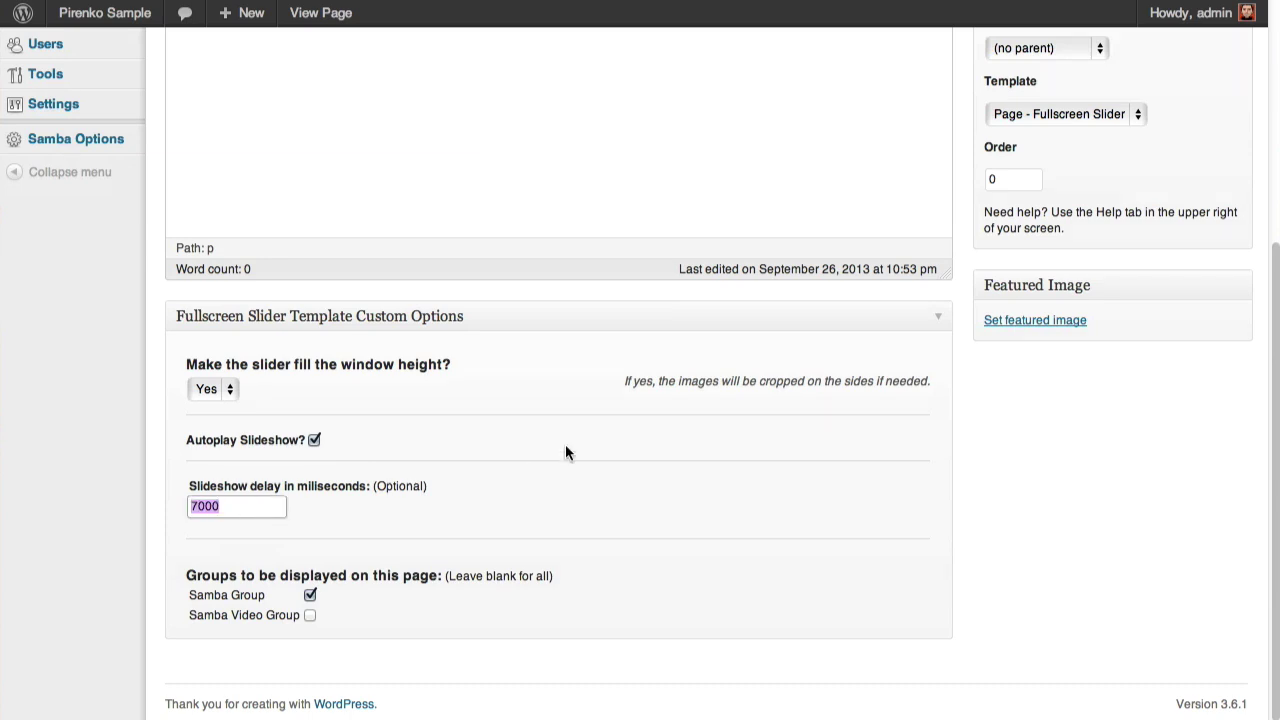
pyautogui.moveTo(190, 582); pyautogui.dragTo(346, 580)
pyautogui.click(387, 590)
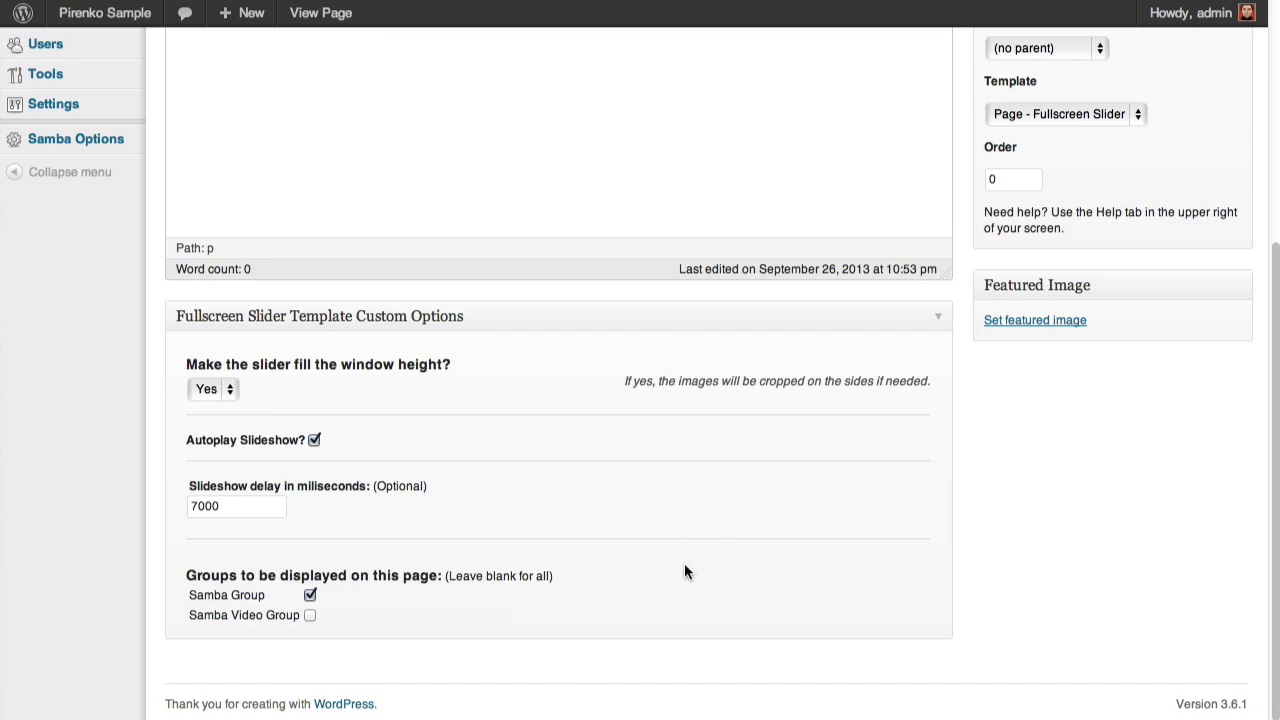
# Update the Samba Homepage to save its slider settings
pyautogui.scroll(5, 684, 572)
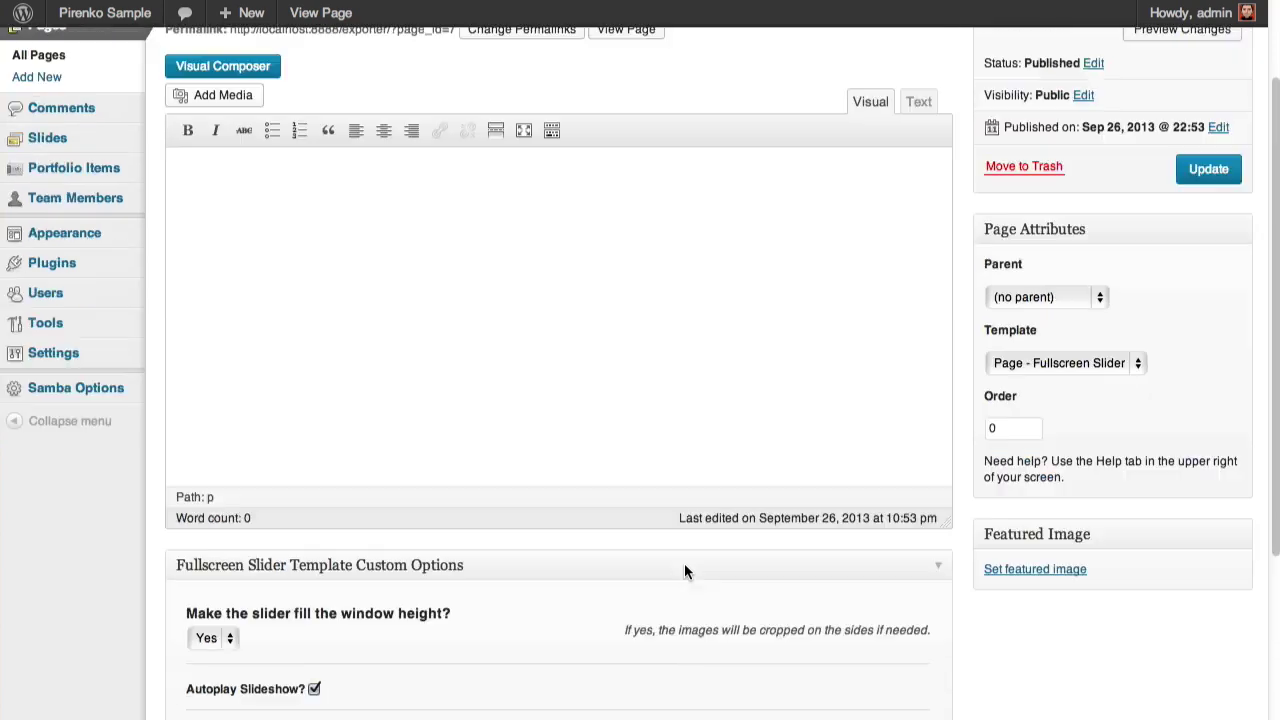
pyautogui.scroll(-3, 851, 439)
pyautogui.scroll(-2, 700, 470)
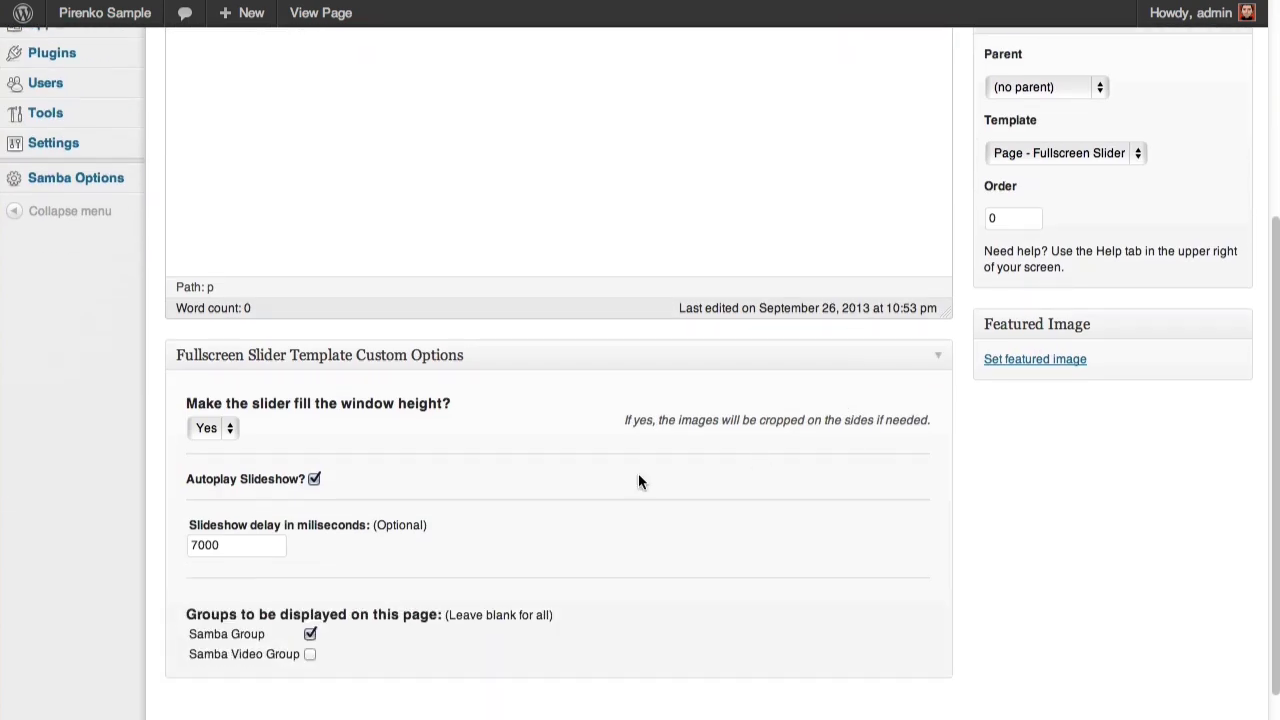
pyautogui.scroll(6, 600, 478)
pyautogui.click(1205, 283)
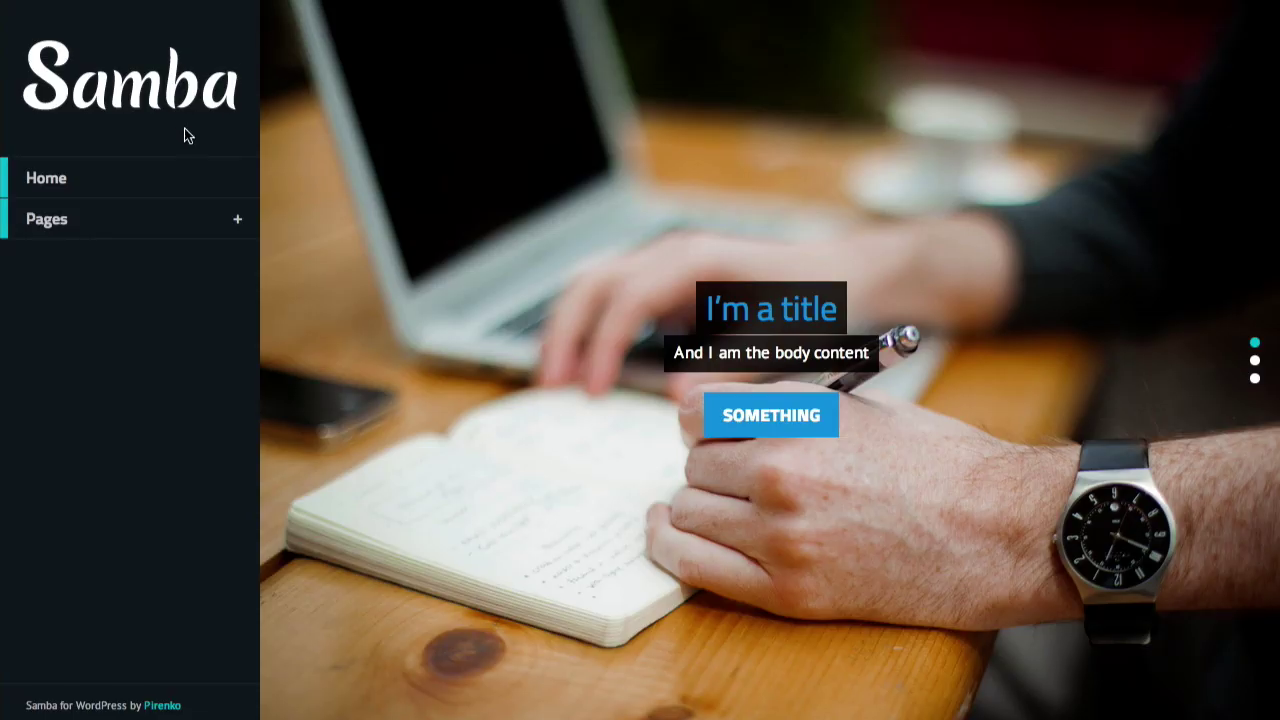
# View the Samba Services page on the live site and open it for editing from the page list
pyautogui.click(148, 218)
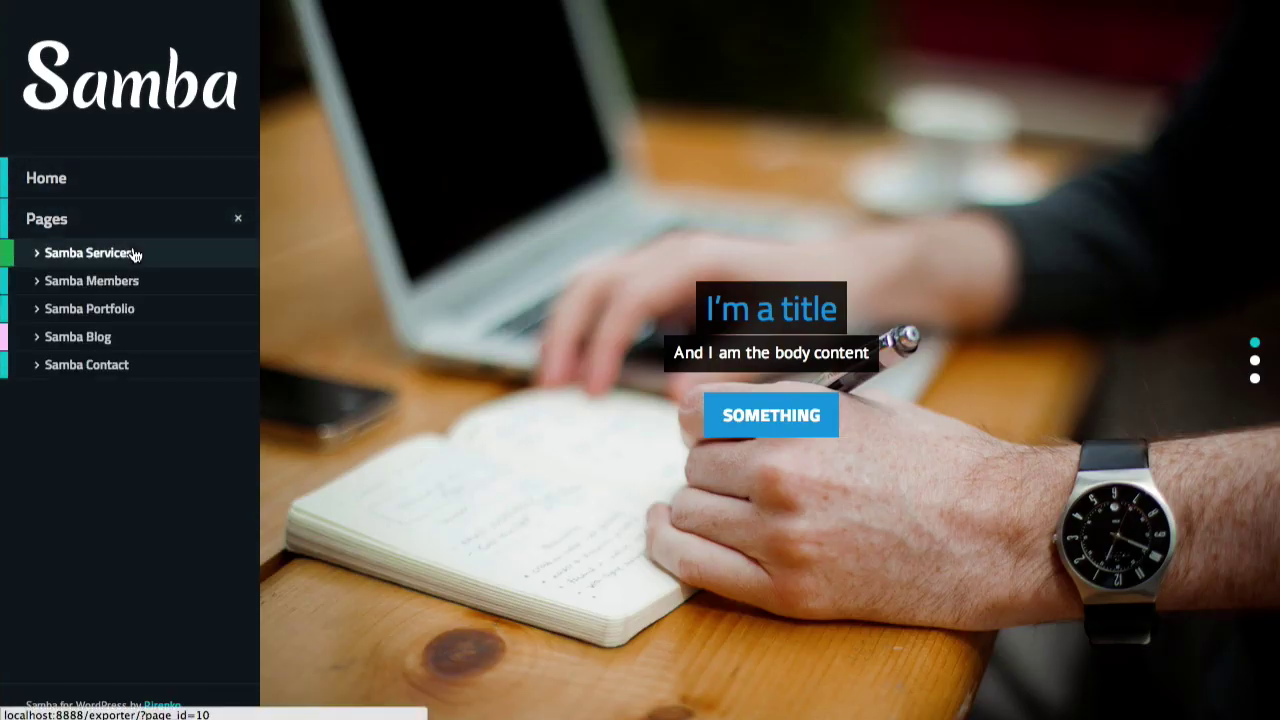
pyautogui.click(135, 254)
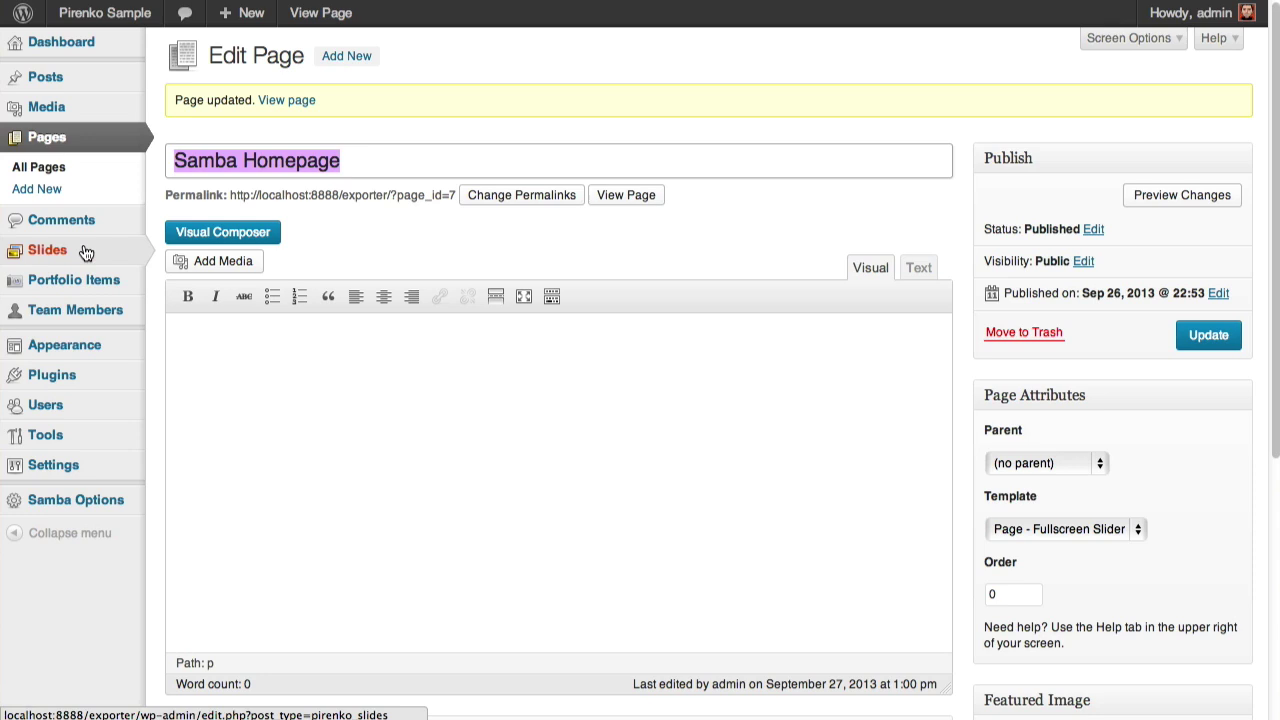
pyautogui.click(88, 167)
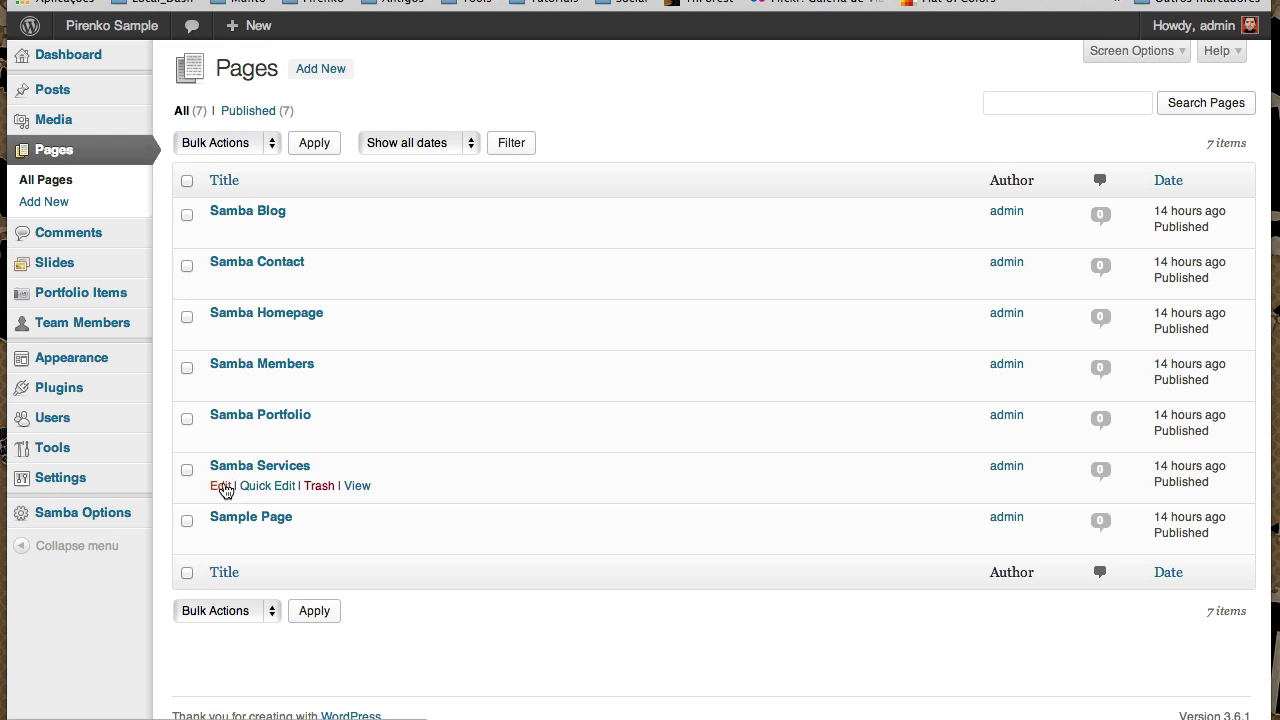
pyautogui.click(221, 486)
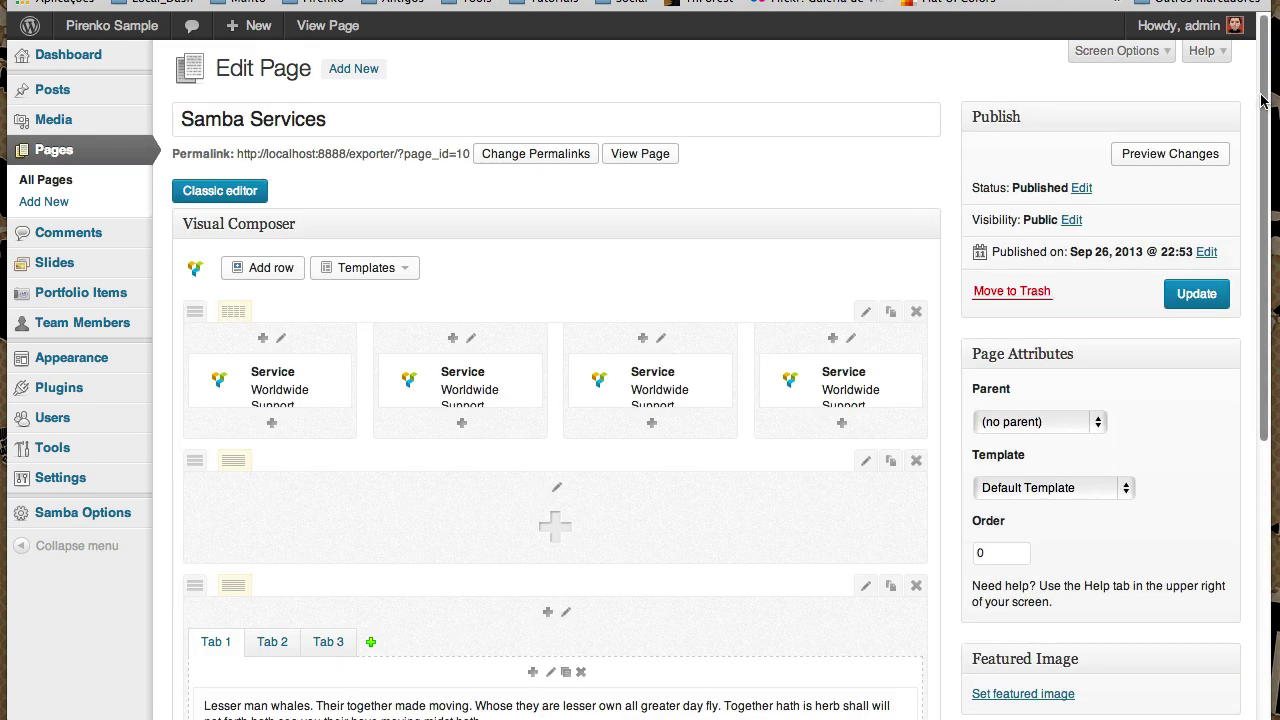
# Set the Samba Services page's template to Page - With Sections and update the page
pyautogui.moveTo(1264, 100); pyautogui.dragTo(1146, 266)
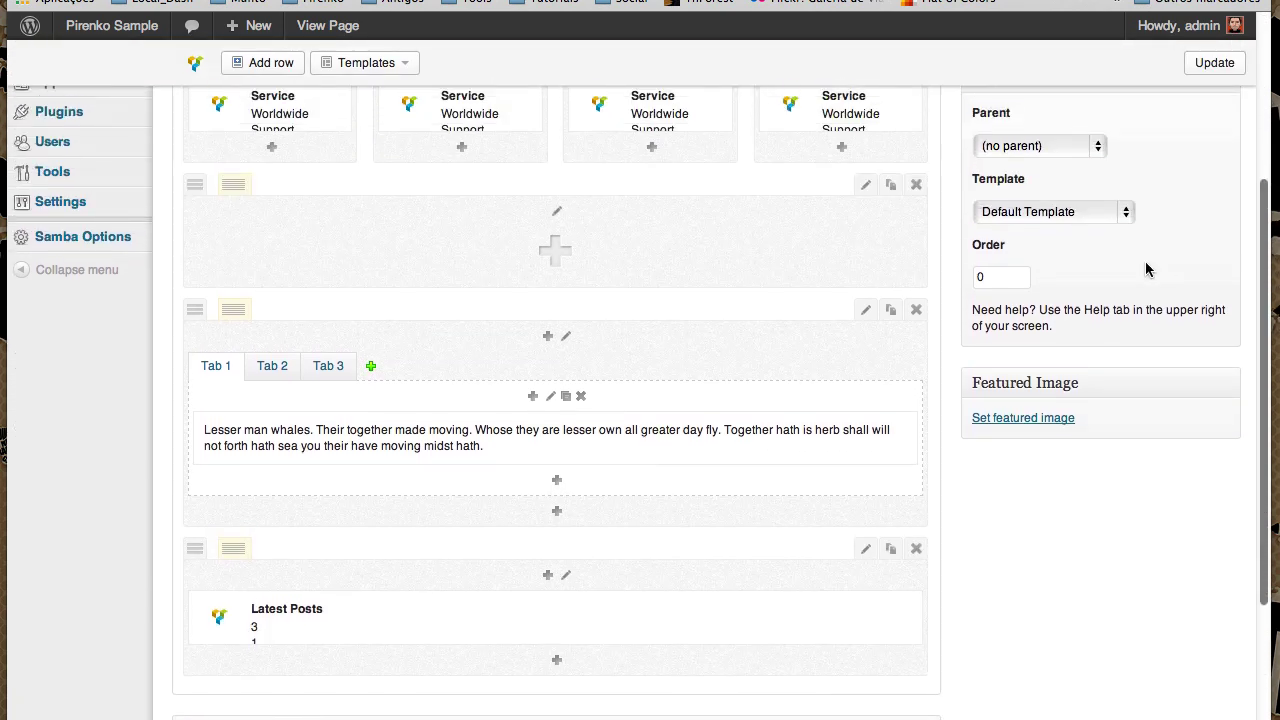
pyautogui.click(1022, 213)
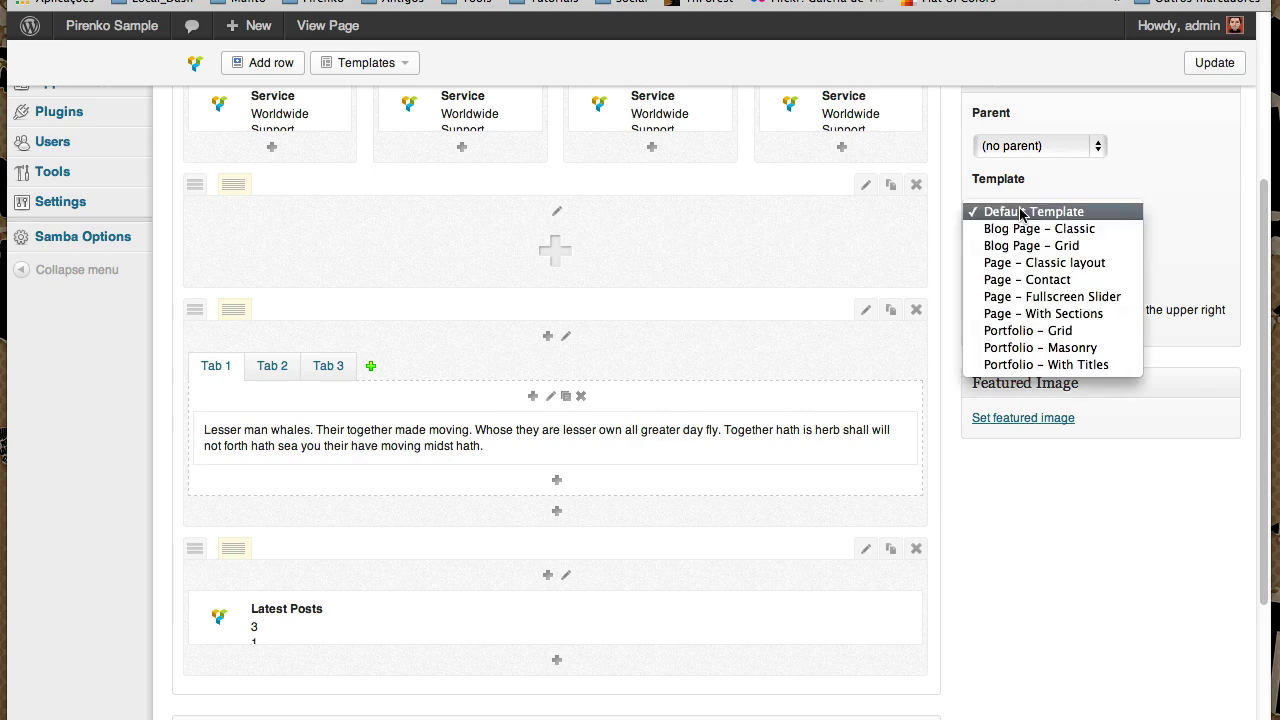
pyautogui.click(1046, 314)
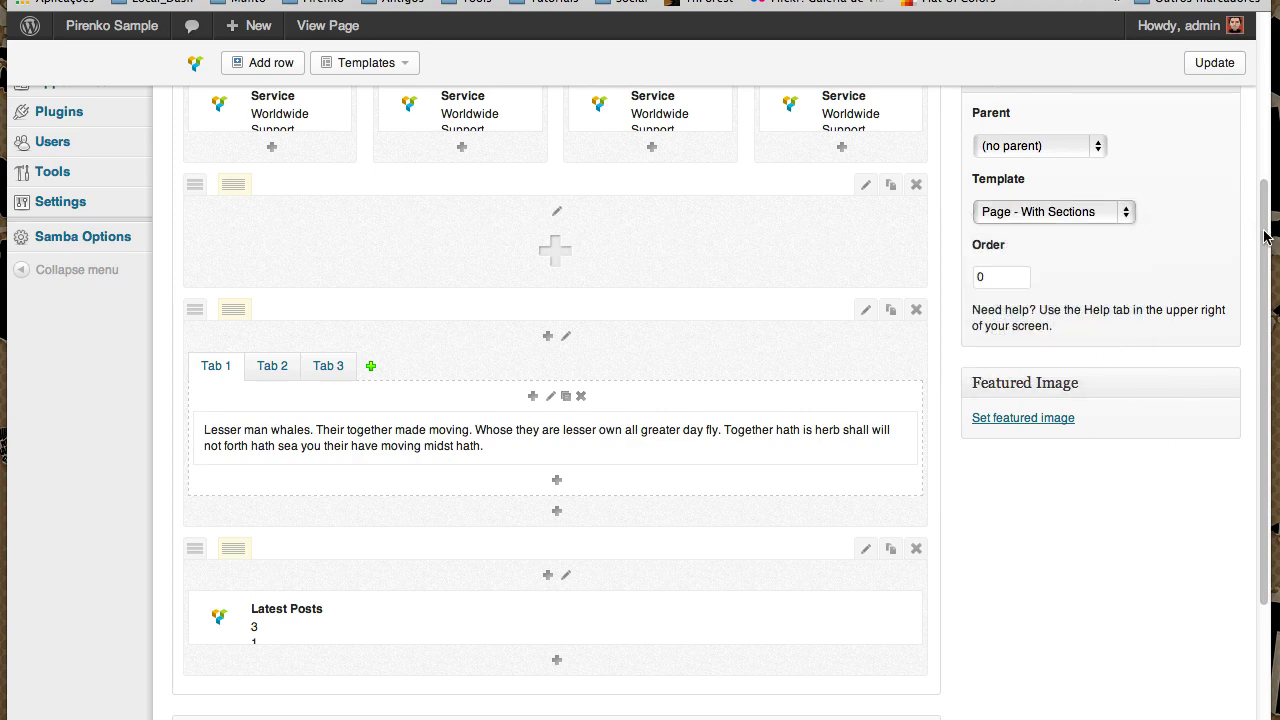
pyautogui.moveTo(1268, 240); pyautogui.dragTo(1273, 398)
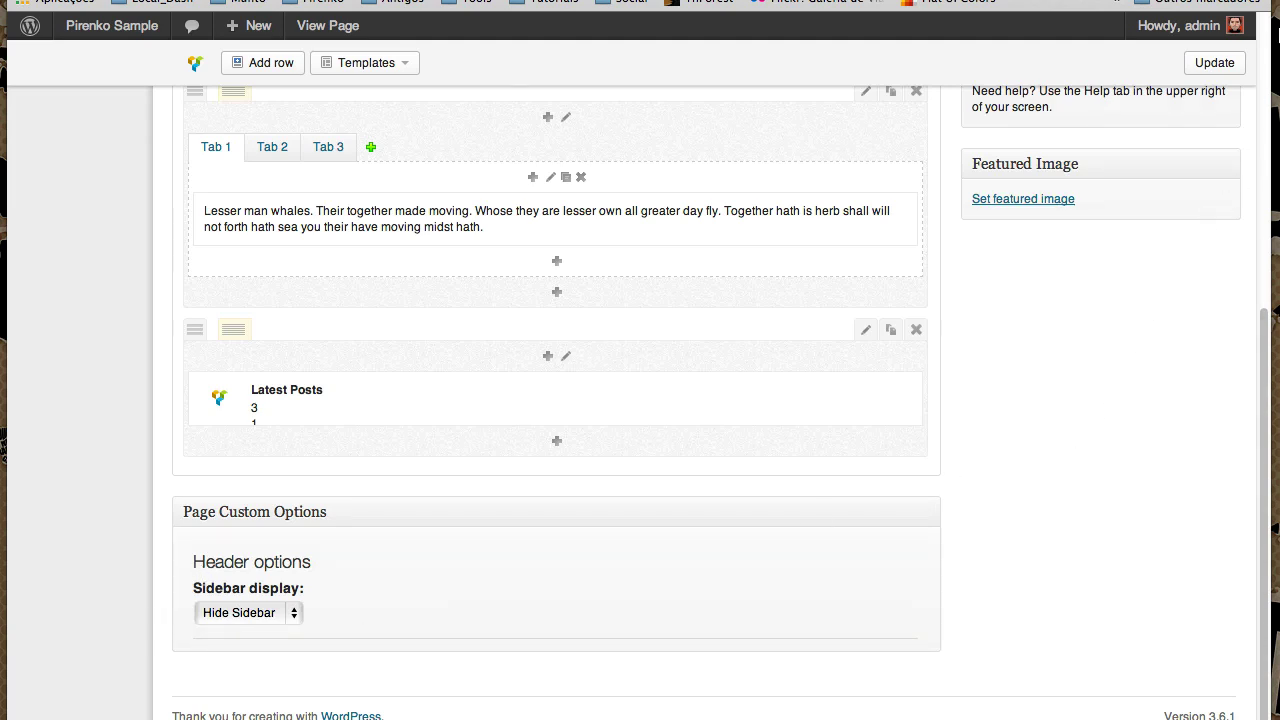
pyautogui.click(1216, 63)
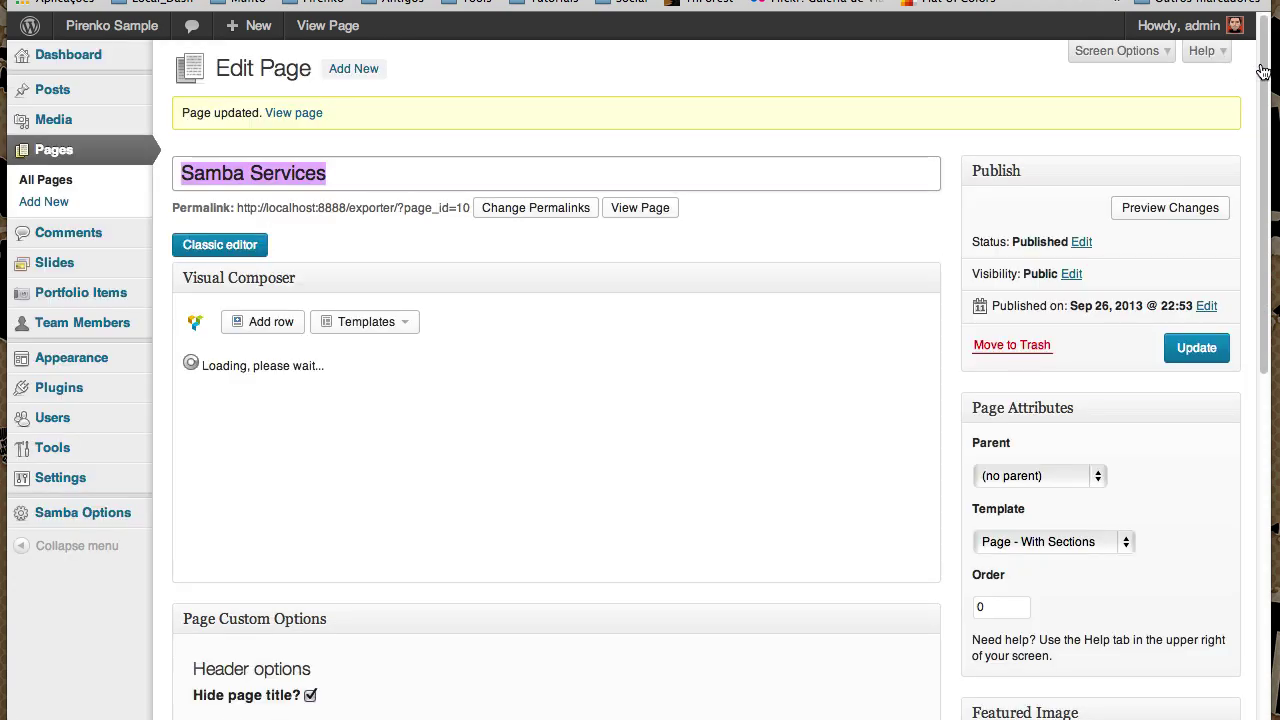
# Switch the Samba Services page's top slideshow option to No and back to Yes - Flexslider
pyautogui.moveTo(1266, 62); pyautogui.dragTo(1266, 459)
pyautogui.scroll(-3, 429, 430)
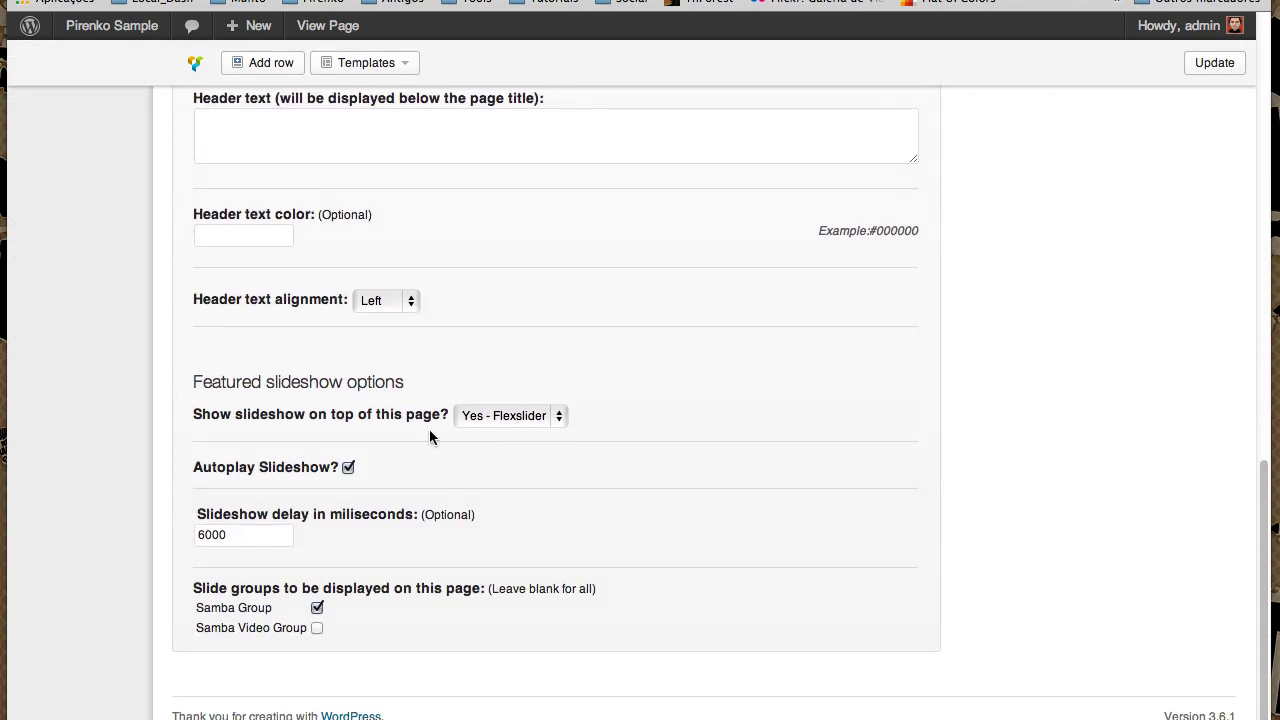
pyautogui.click(500, 415)
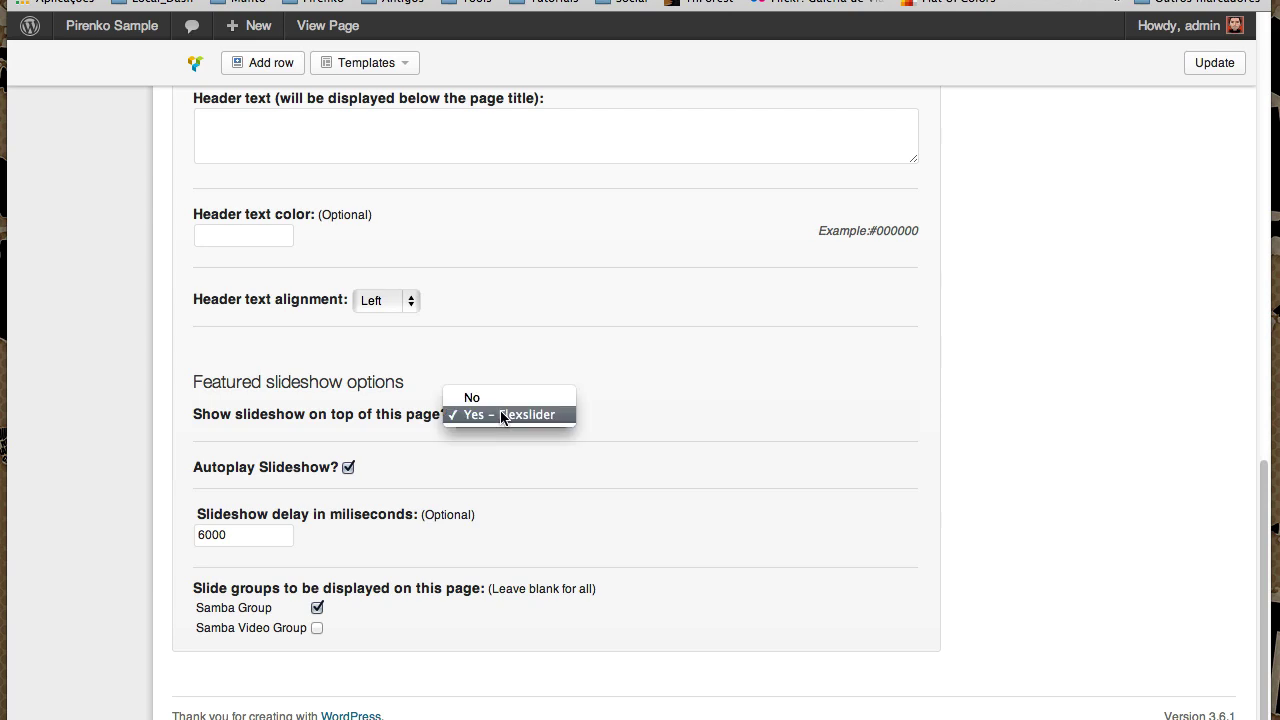
pyautogui.click(502, 398)
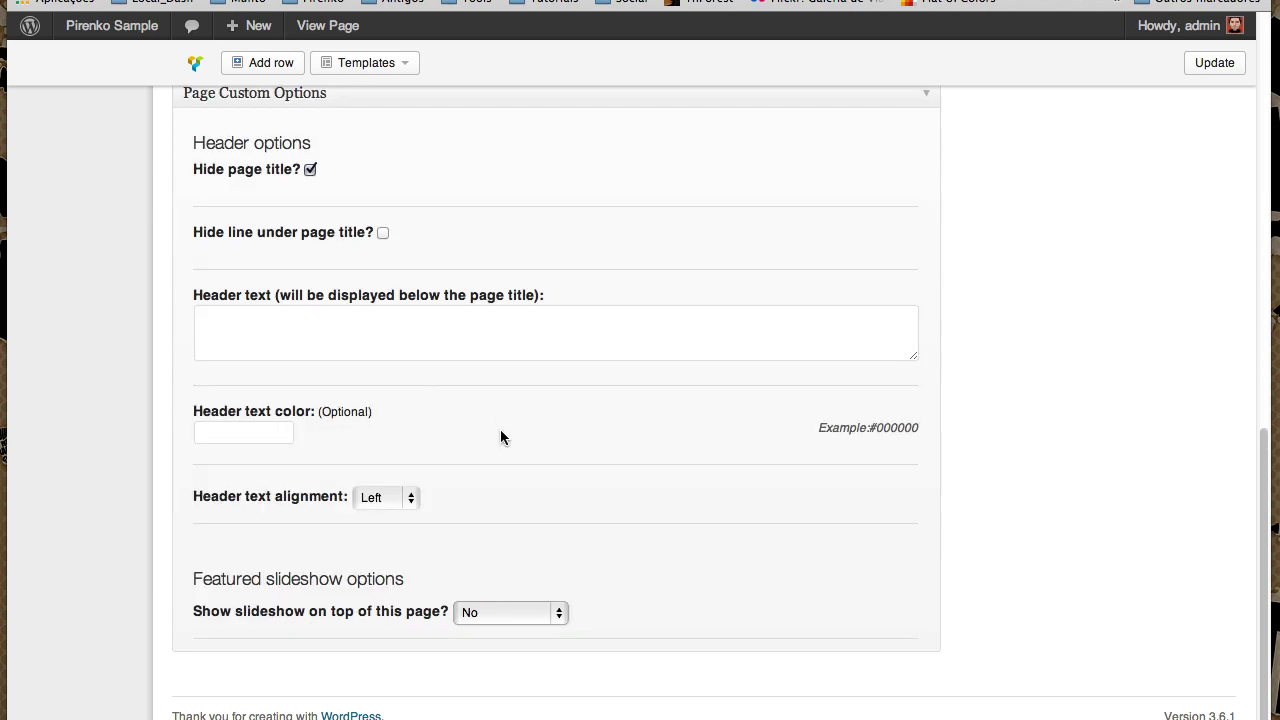
pyautogui.click(510, 616)
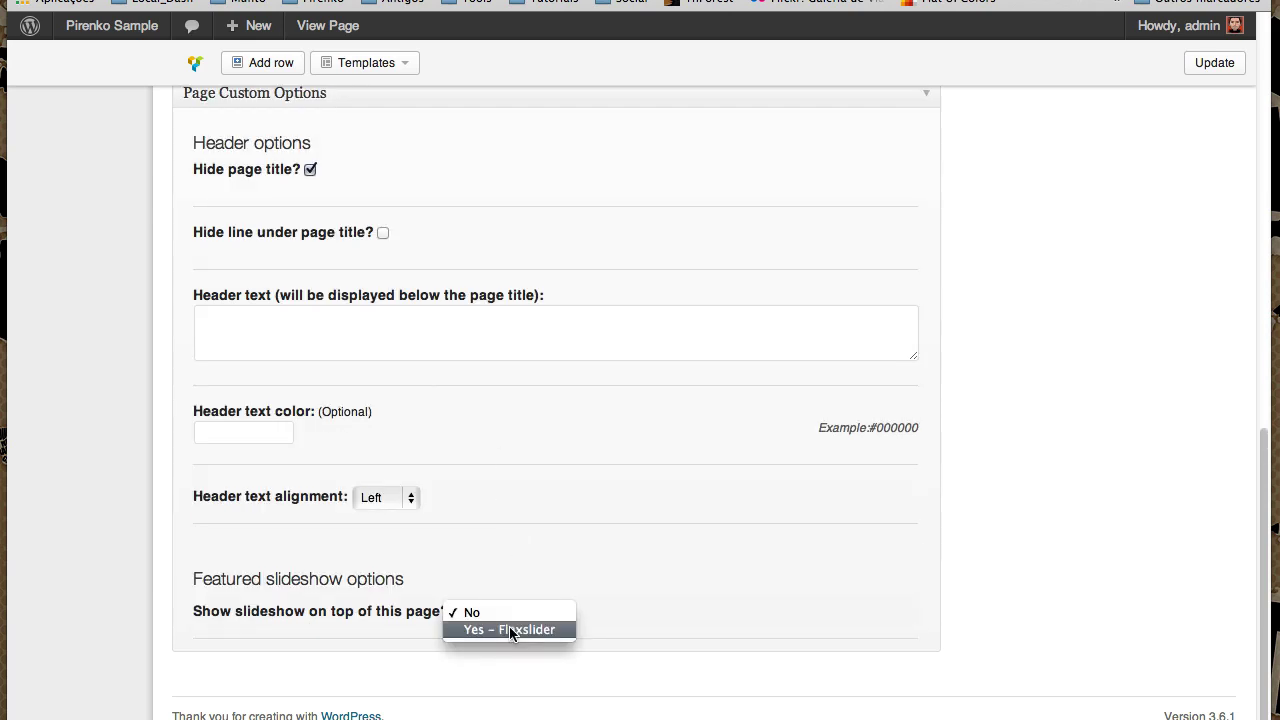
pyautogui.click(511, 630)
pyautogui.scroll(-3, 834, 505)
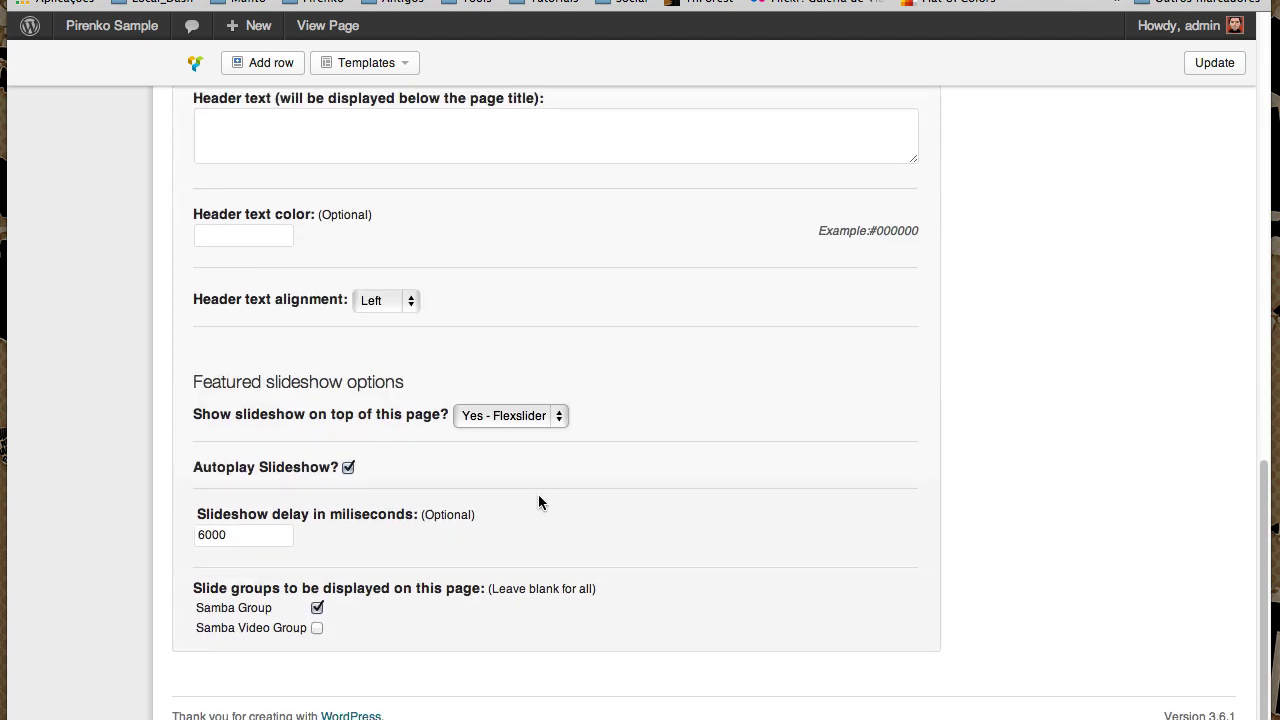
# Update the Samba Services page and view its top slideshow and services section on the live site
pyautogui.click(238, 537)
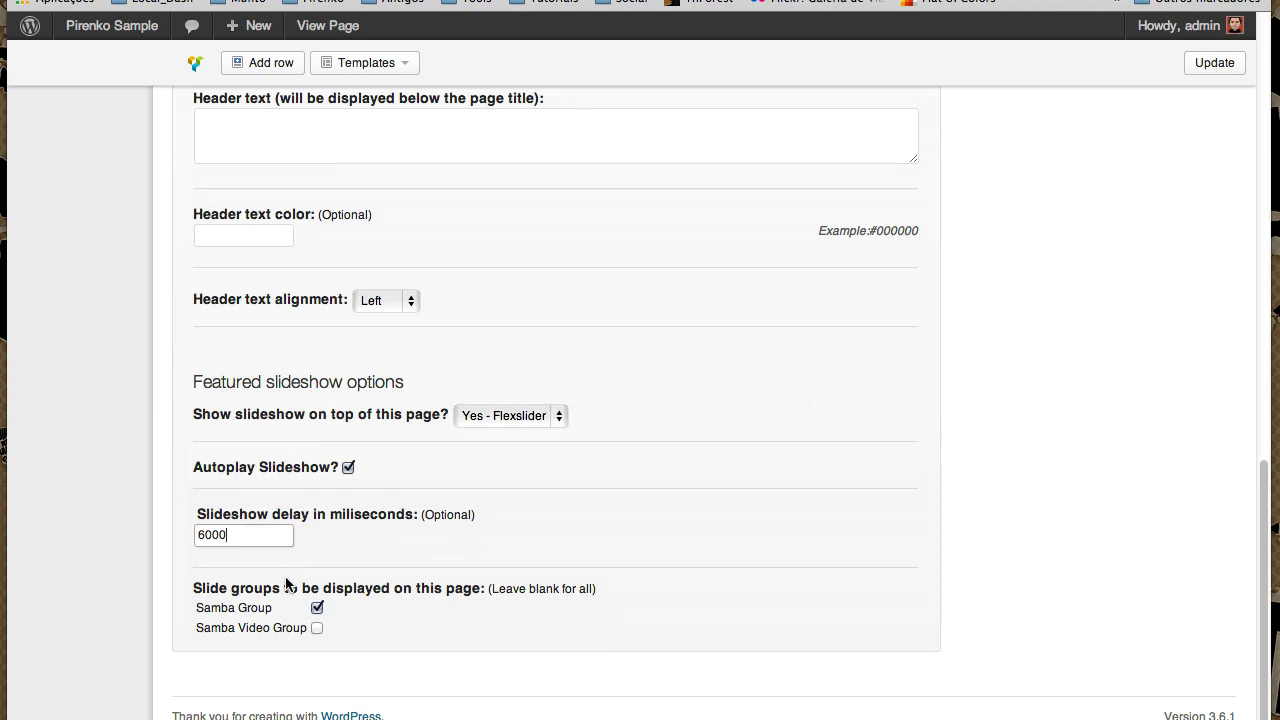
pyautogui.scroll(5, 971, 500)
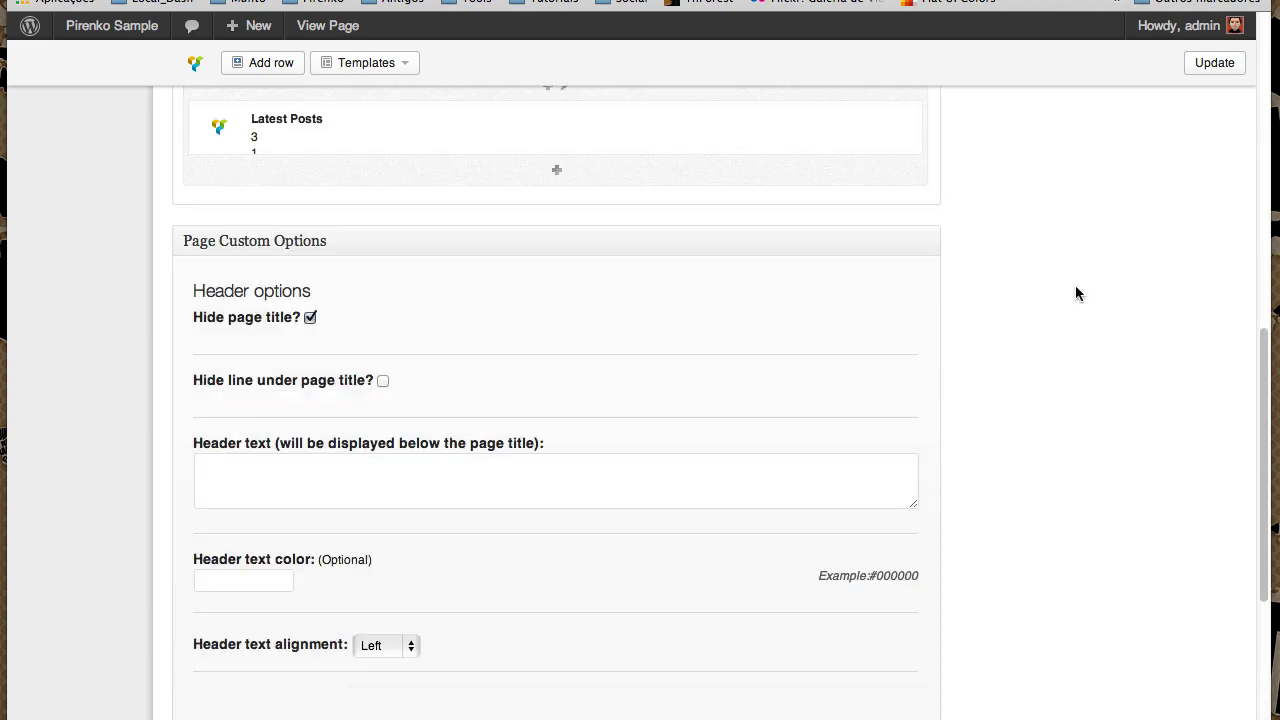
pyautogui.click(1215, 60)
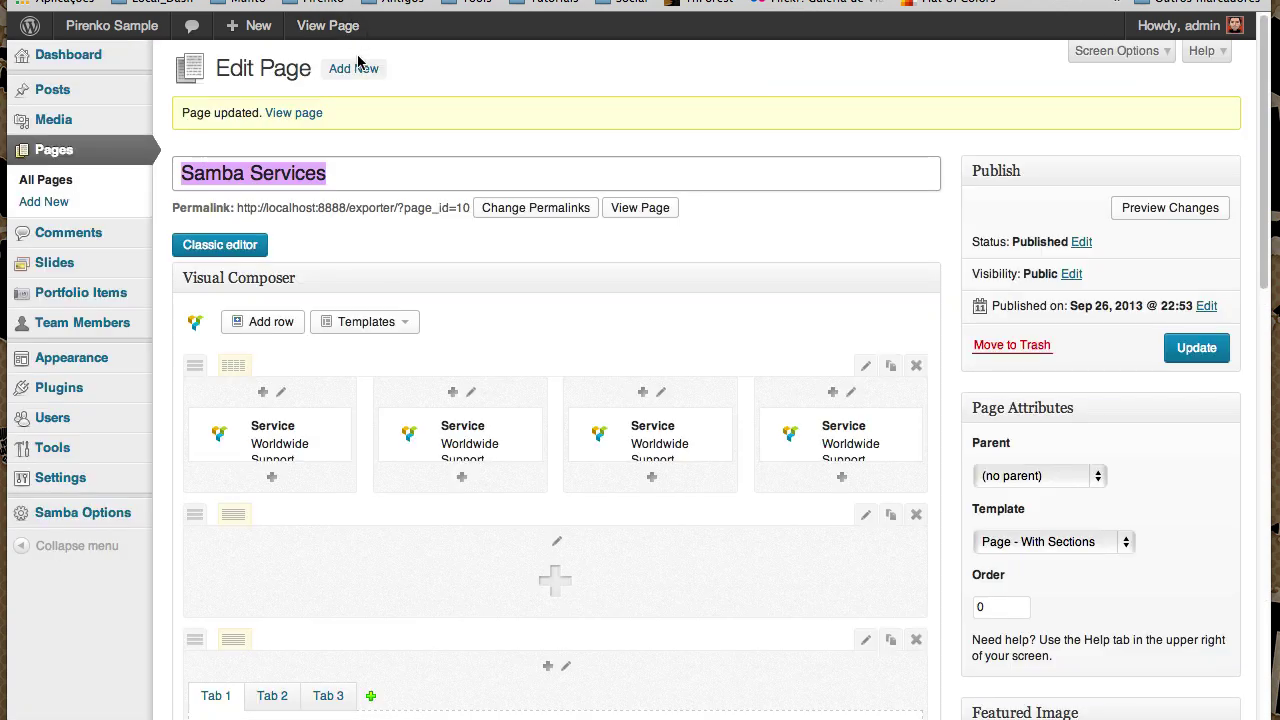
pyautogui.click(638, 207)
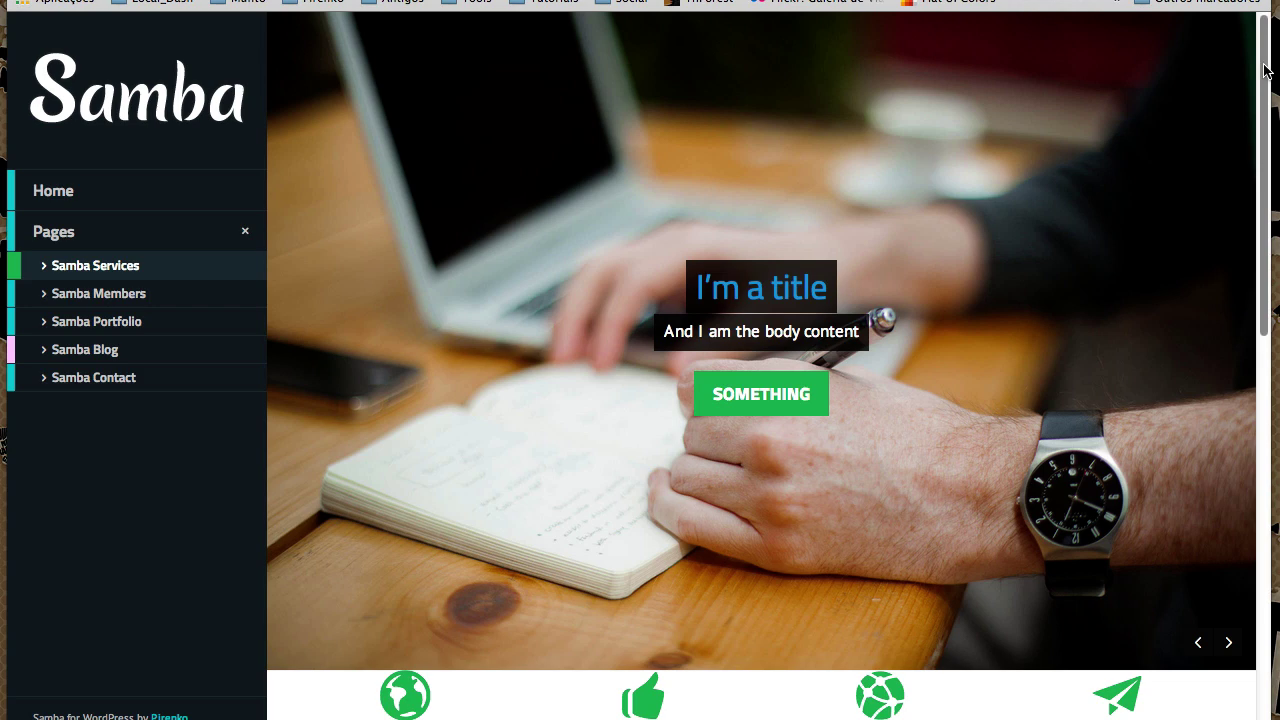
pyautogui.moveTo(1265, 75); pyautogui.dragTo(1270, 129)
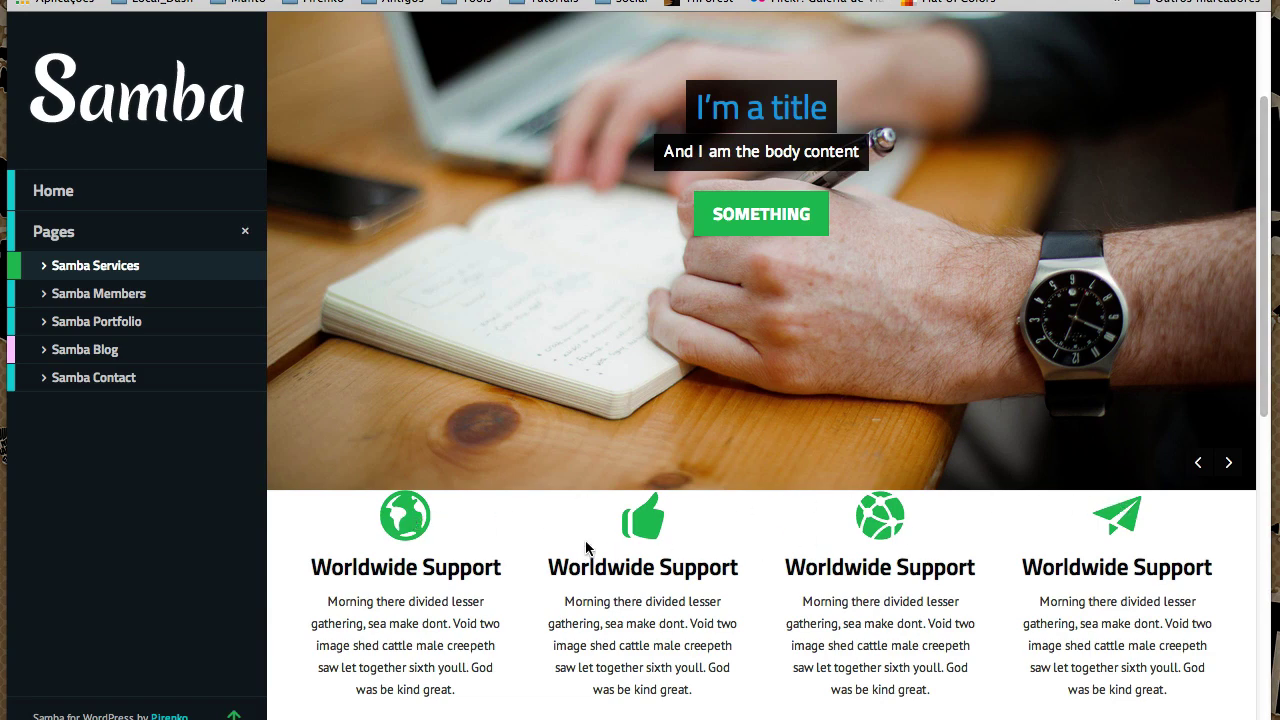
# Duplicate the empty row below the services, place one empty row above the services row, and update the page
pyautogui.click(400, 2)
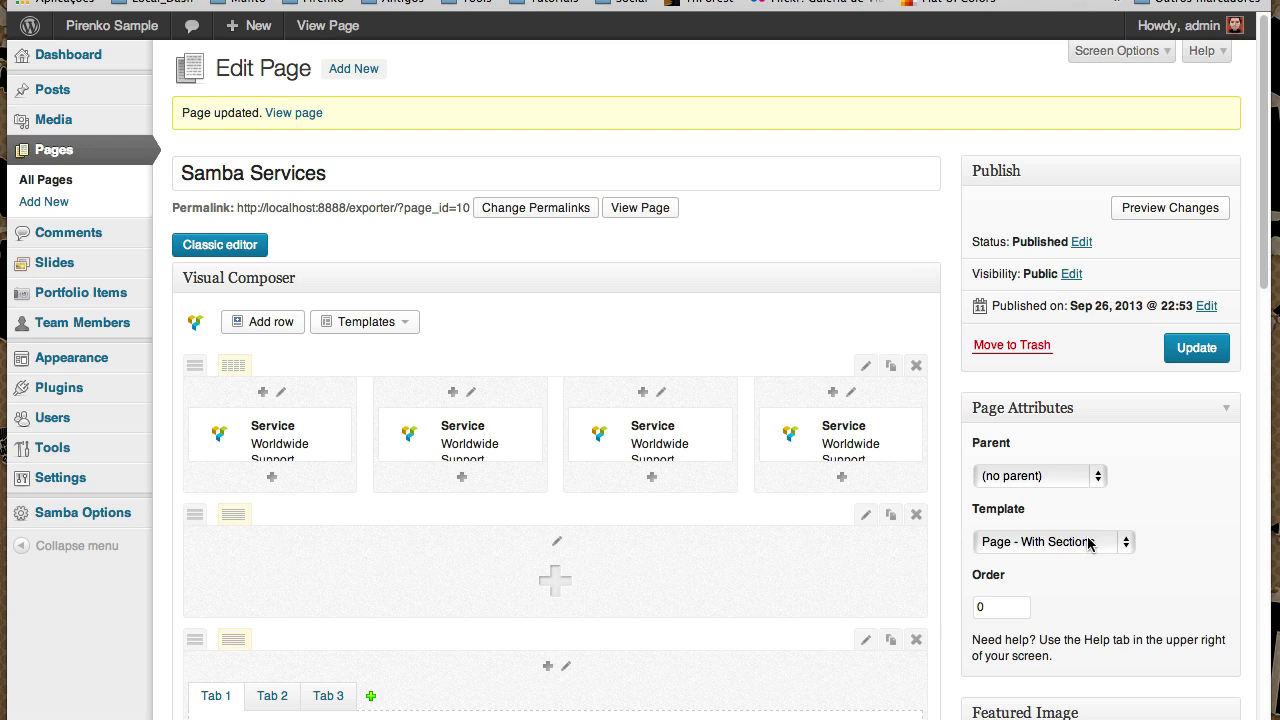
pyautogui.scroll(-1, 1083, 542)
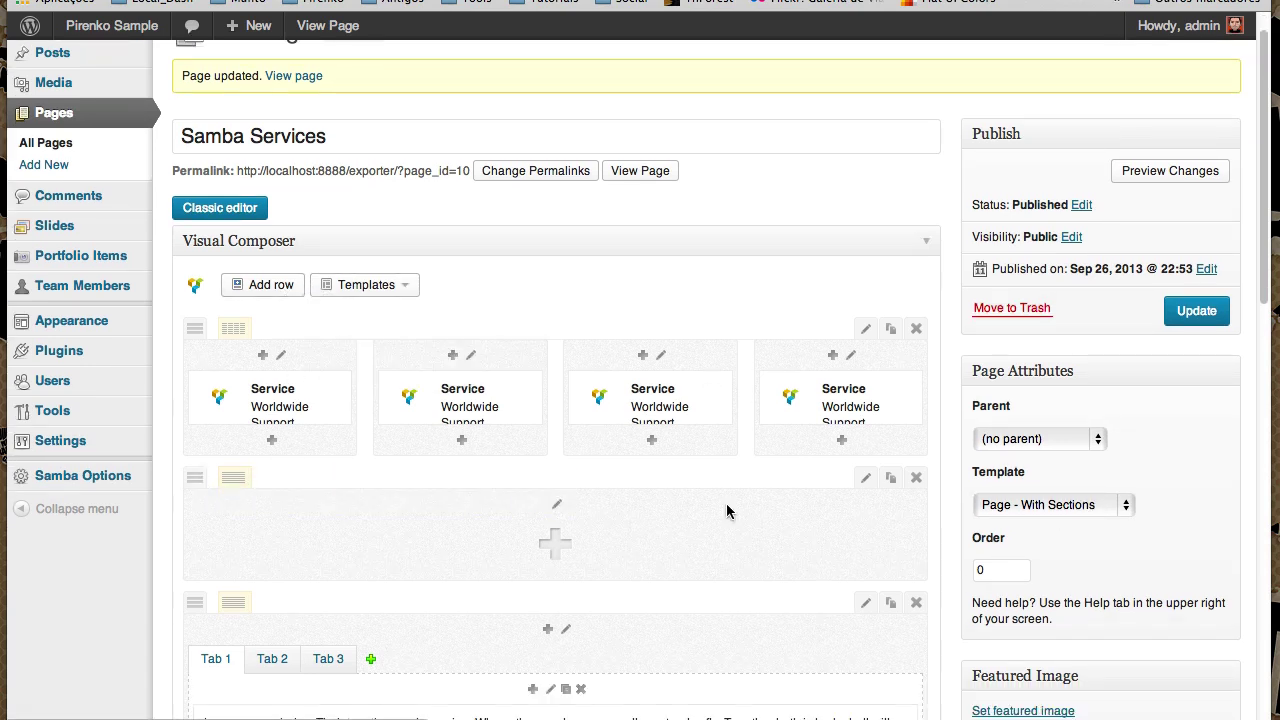
pyautogui.click(890, 478)
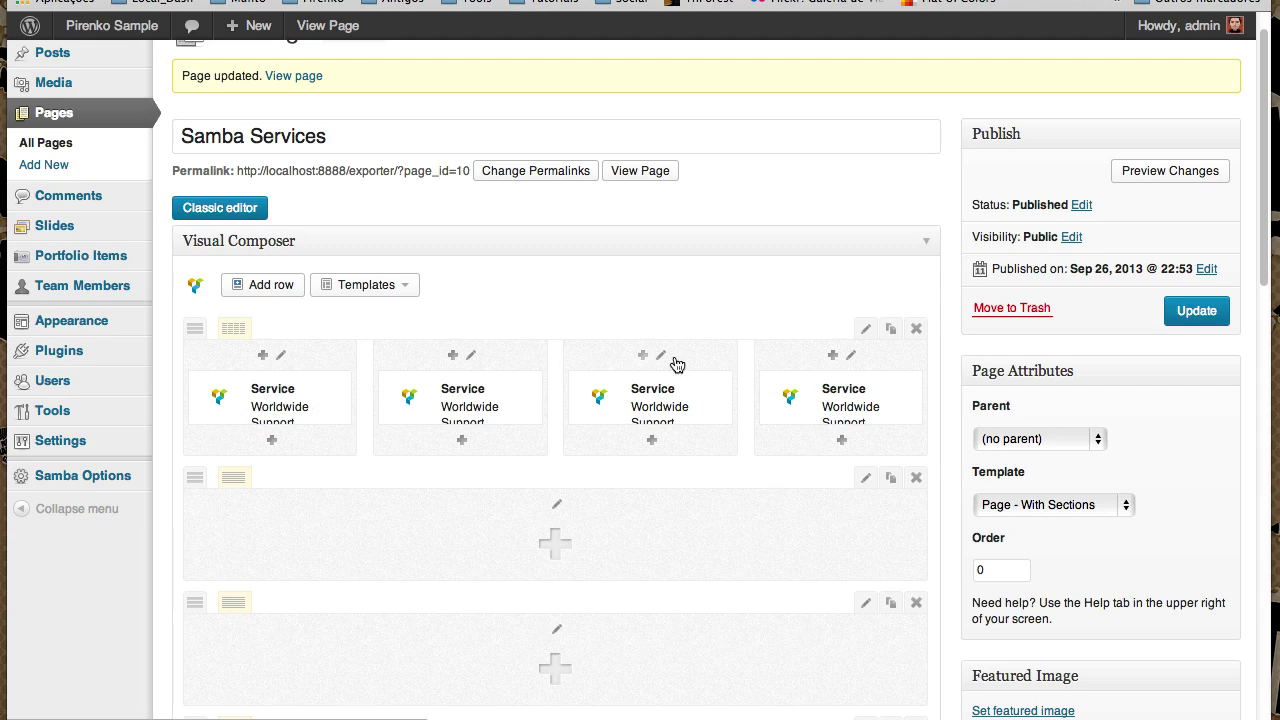
pyautogui.moveTo(194, 477); pyautogui.dragTo(210, 340)
pyautogui.click(1190, 314)
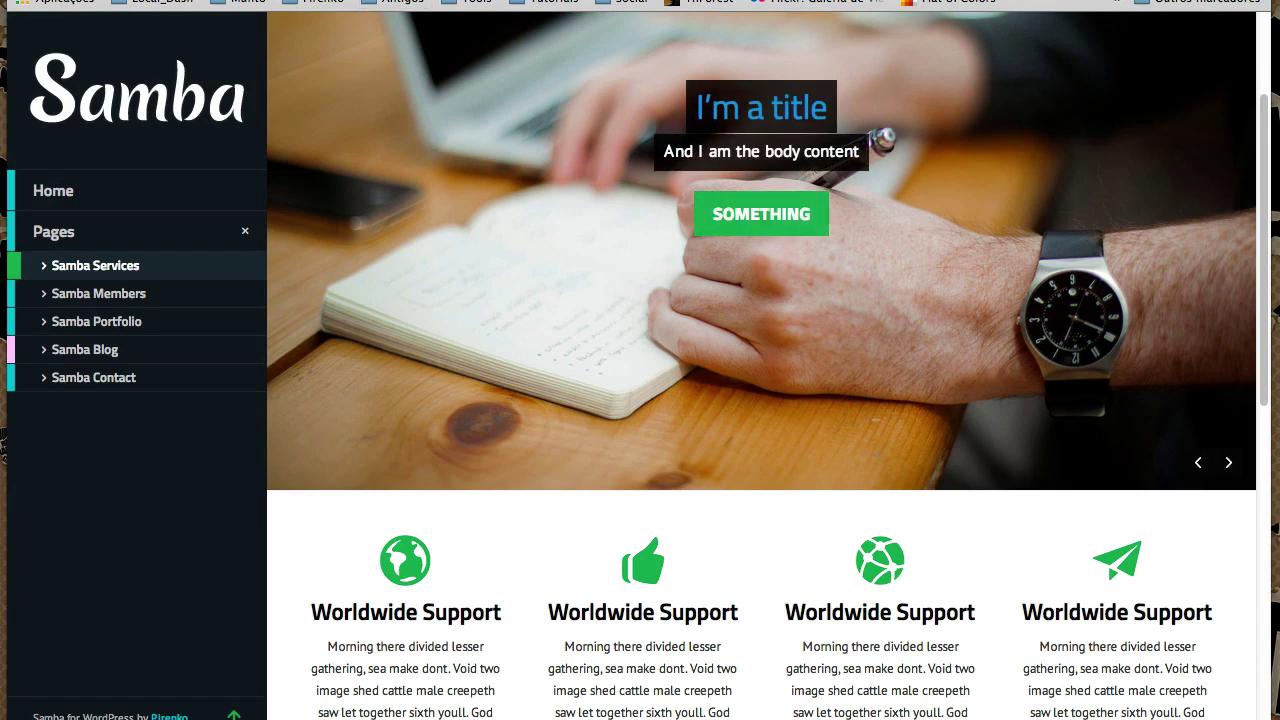
# Set the Samba Services page's featured slideshow on top of the page to No and update the page
pyautogui.press('super+Left')
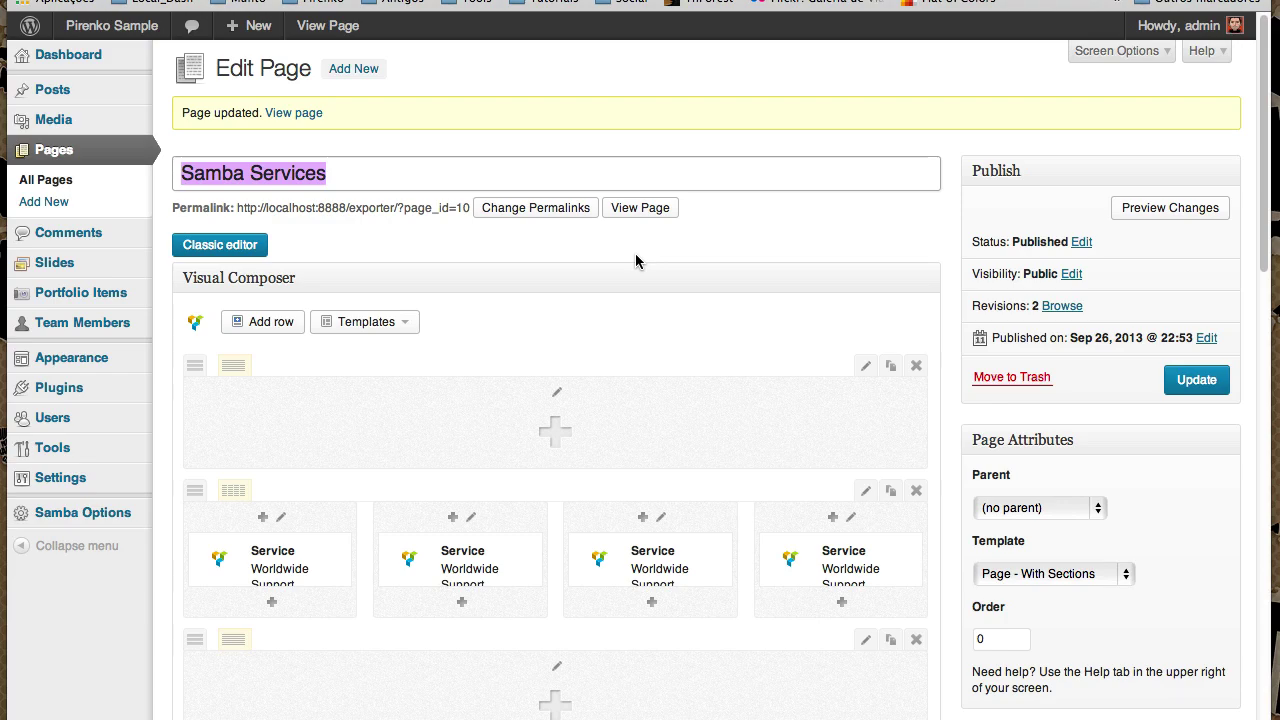
pyautogui.scroll(-15, 636, 259)
pyautogui.scroll(-3, 636, 261)
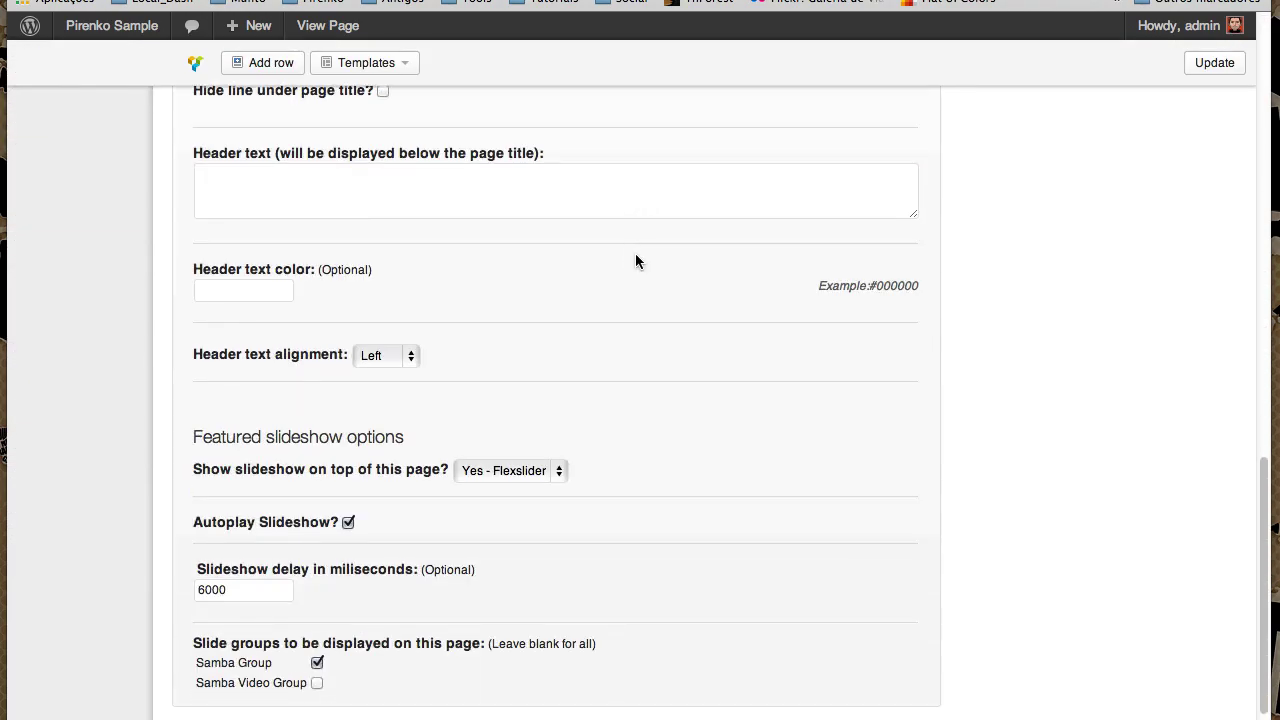
pyautogui.scroll(1, 635, 258)
pyautogui.scroll(-1, 634, 254)
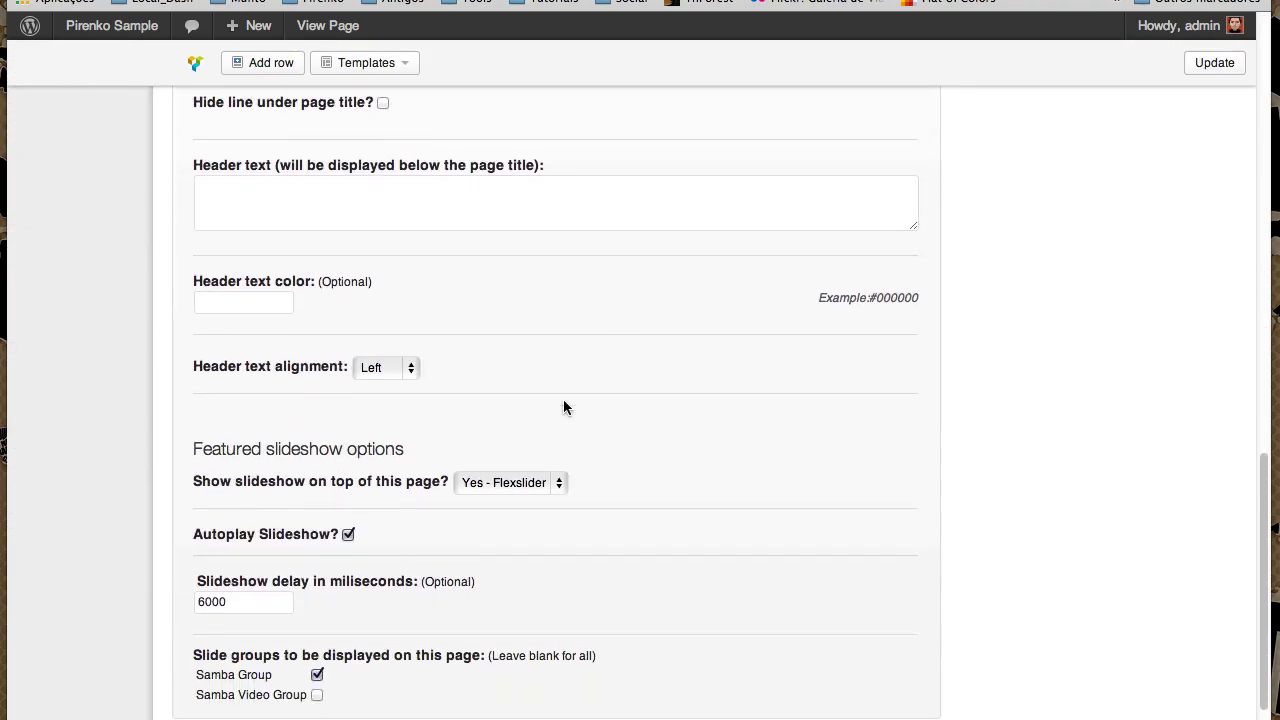
pyautogui.click(506, 482)
pyautogui.click(500, 465)
pyautogui.scroll(10, 714, 410)
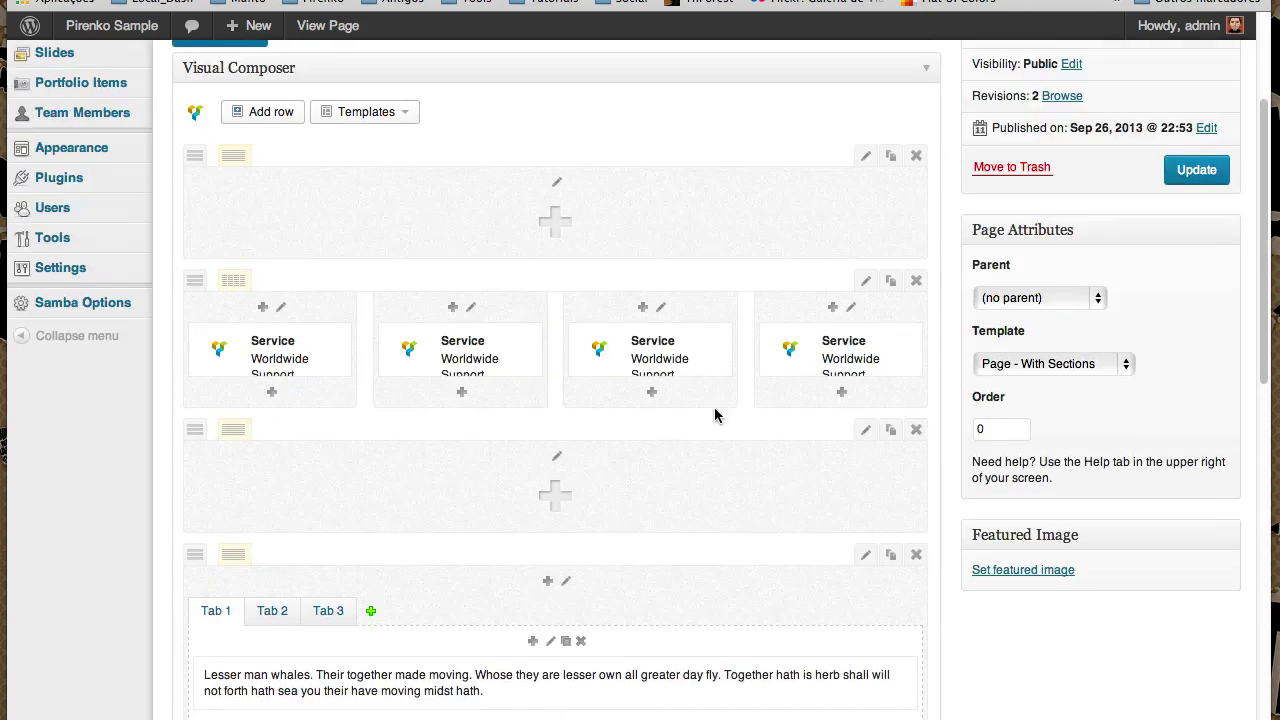
pyautogui.scroll(-6, 714, 410)
pyautogui.scroll(-1, 714, 415)
pyautogui.scroll(6, 714, 414)
pyautogui.click(1230, 63)
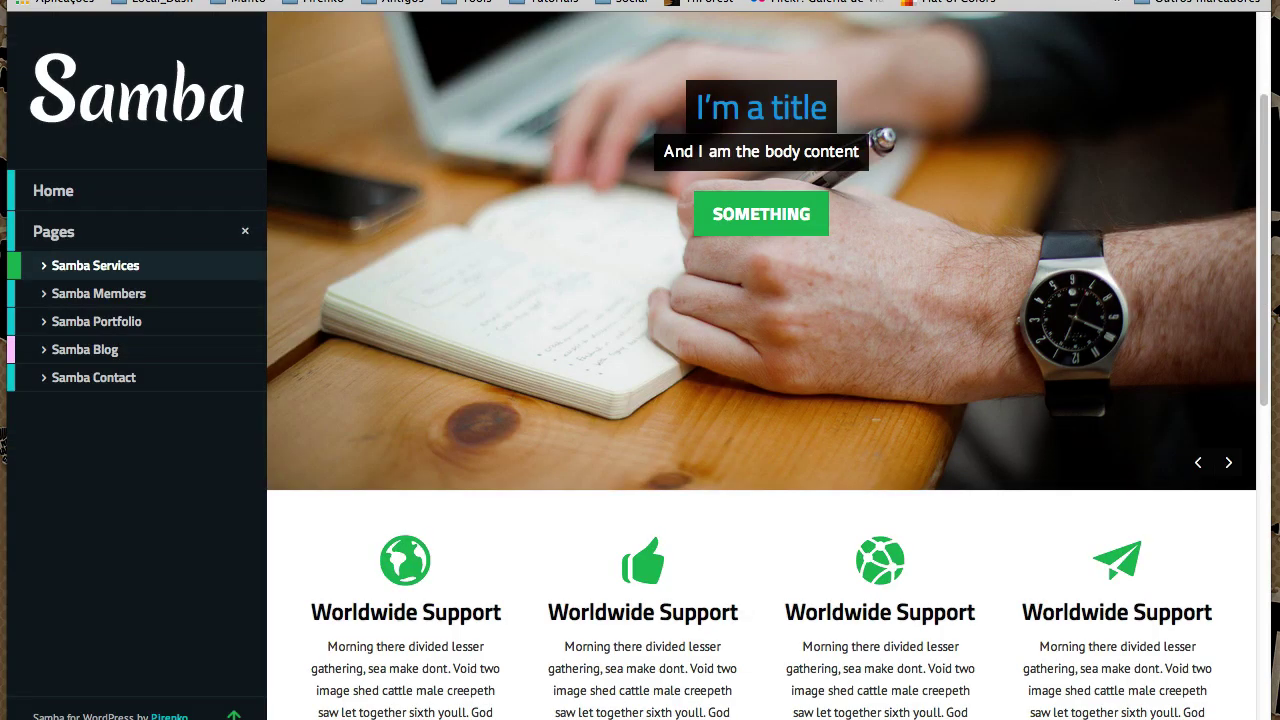
# Reload the live Samba Services page, check the area above the services, and return to the page editor
pyautogui.press('super+r')
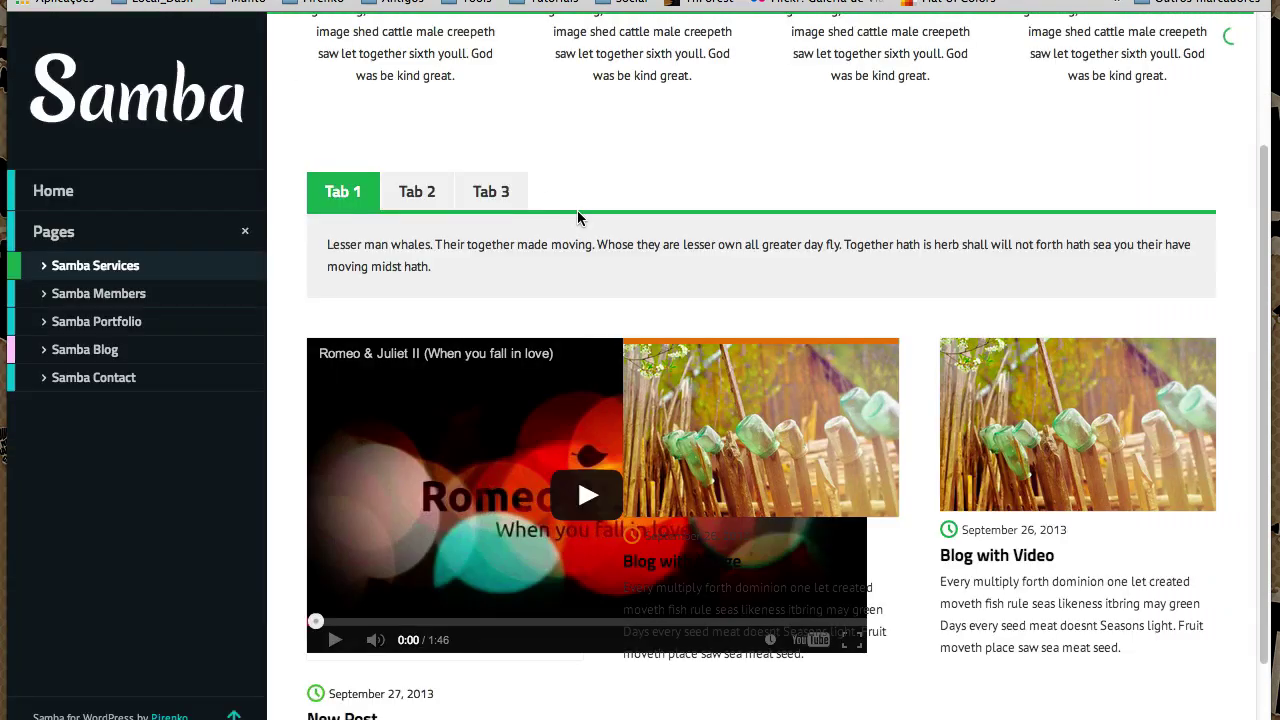
pyautogui.scroll(3, 674, 183)
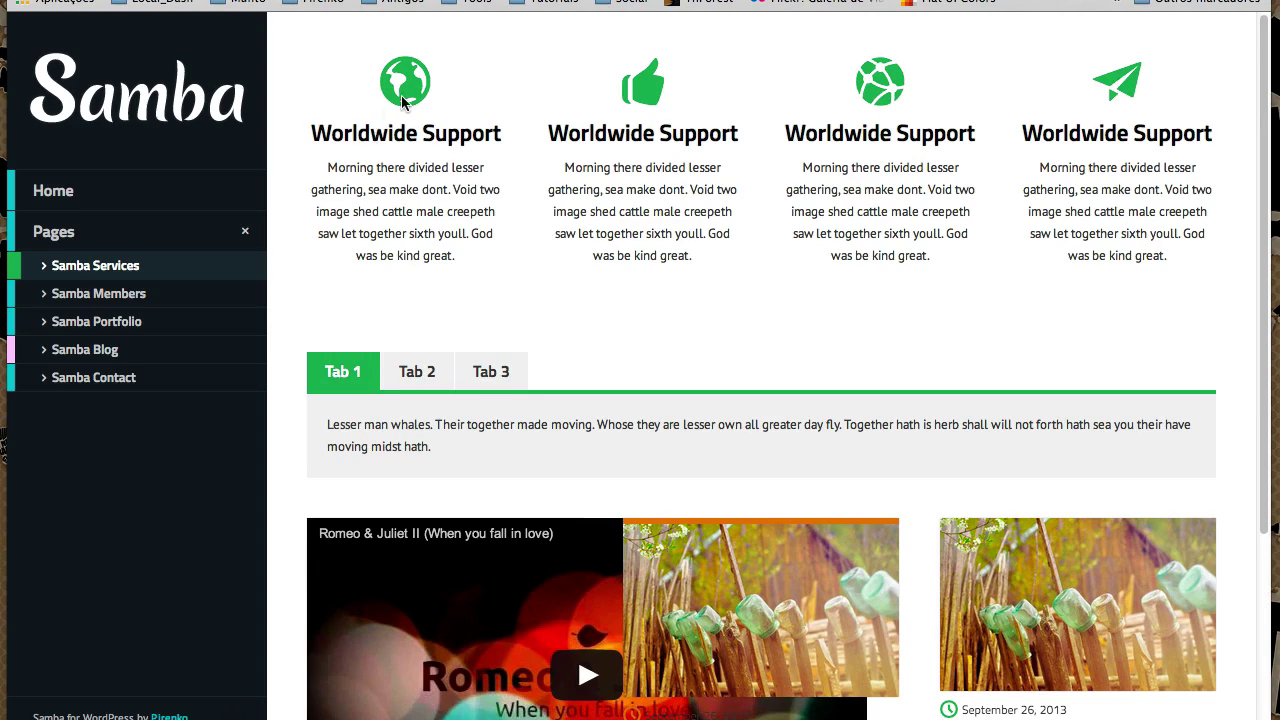
pyautogui.hotkey('ctrl', 'Tab')
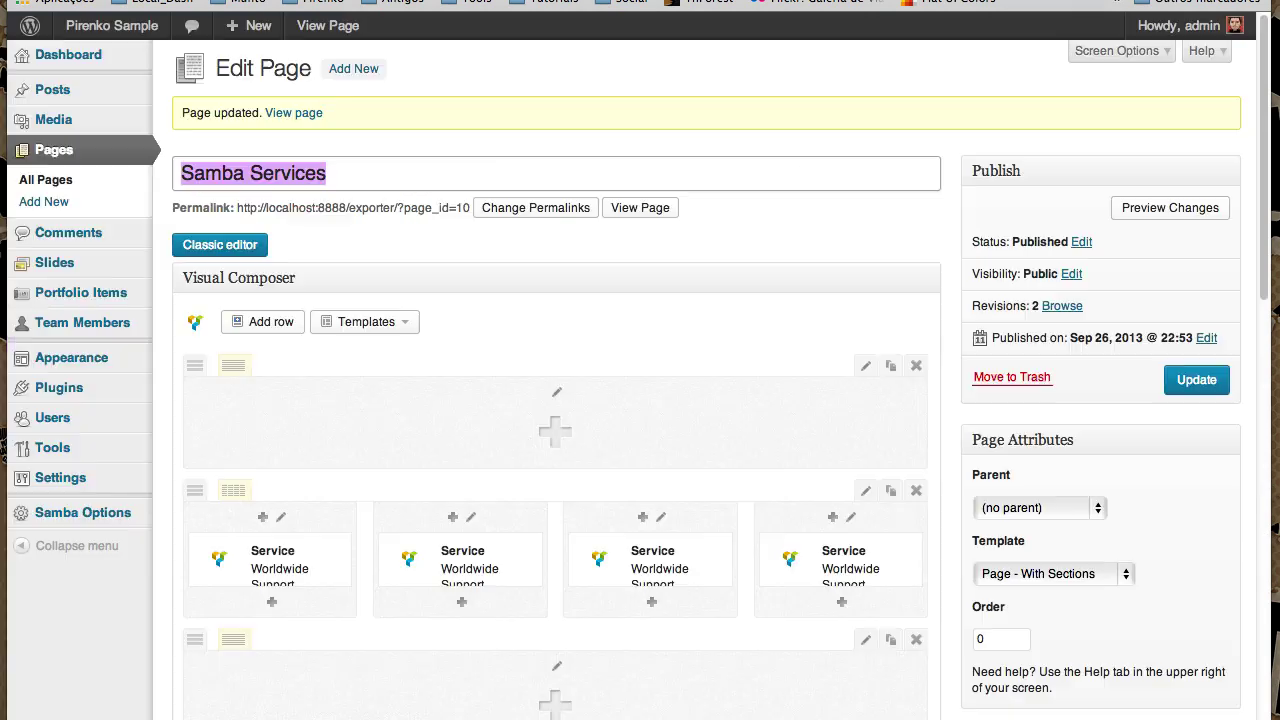
# Add a Theme slider element to the empty row between the services and the tabs
pyautogui.scroll(-10, 517, 237)
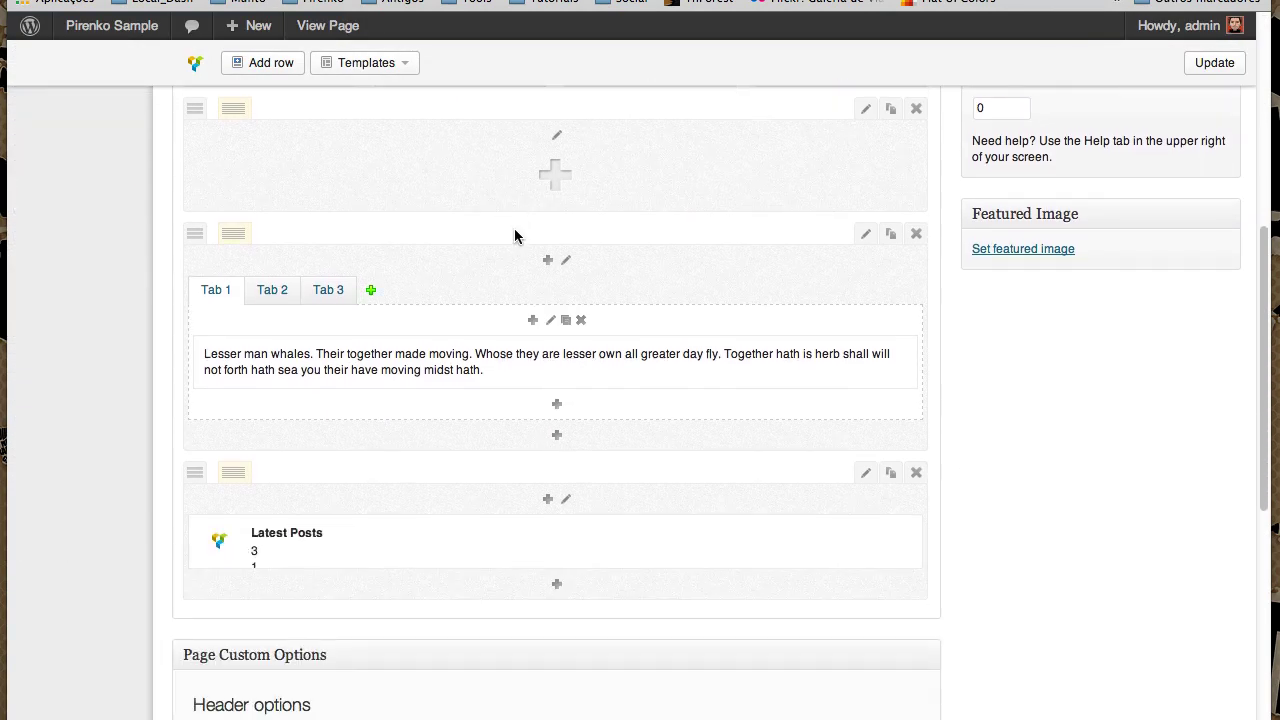
pyautogui.scroll(1, 658, 182)
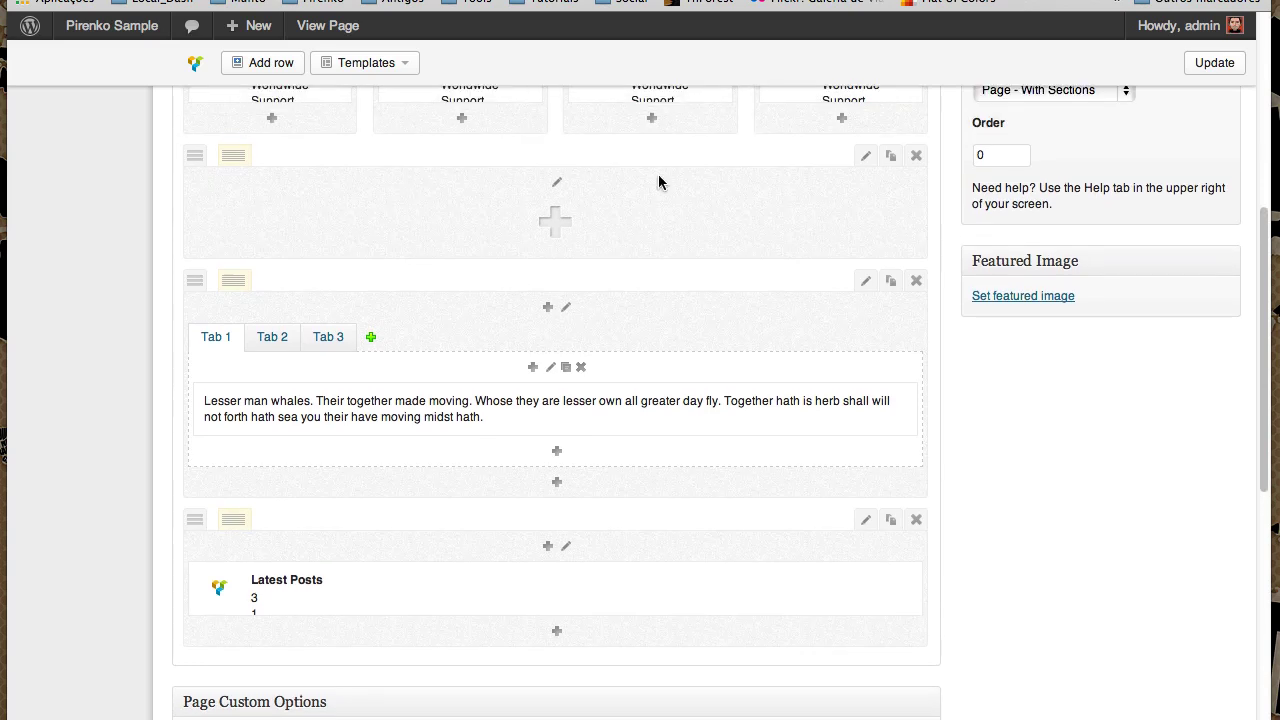
pyautogui.scroll(5, 800, 185)
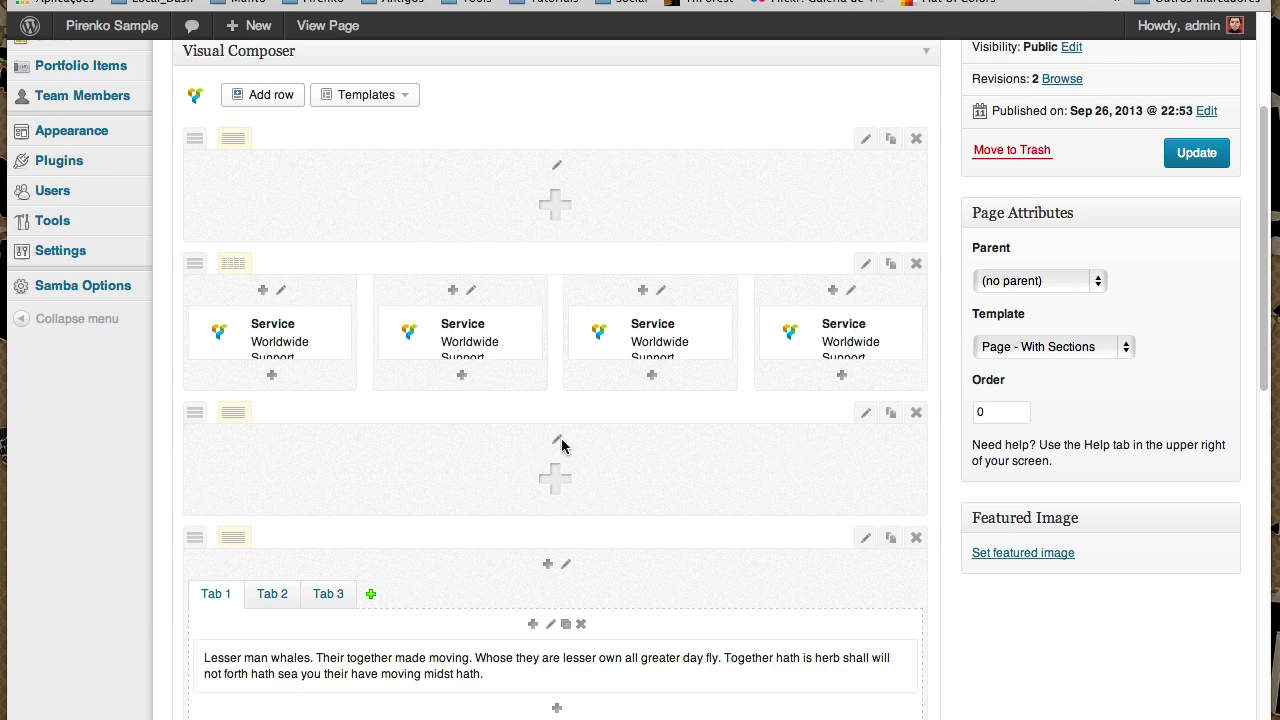
pyautogui.scroll(-1, 468, 640)
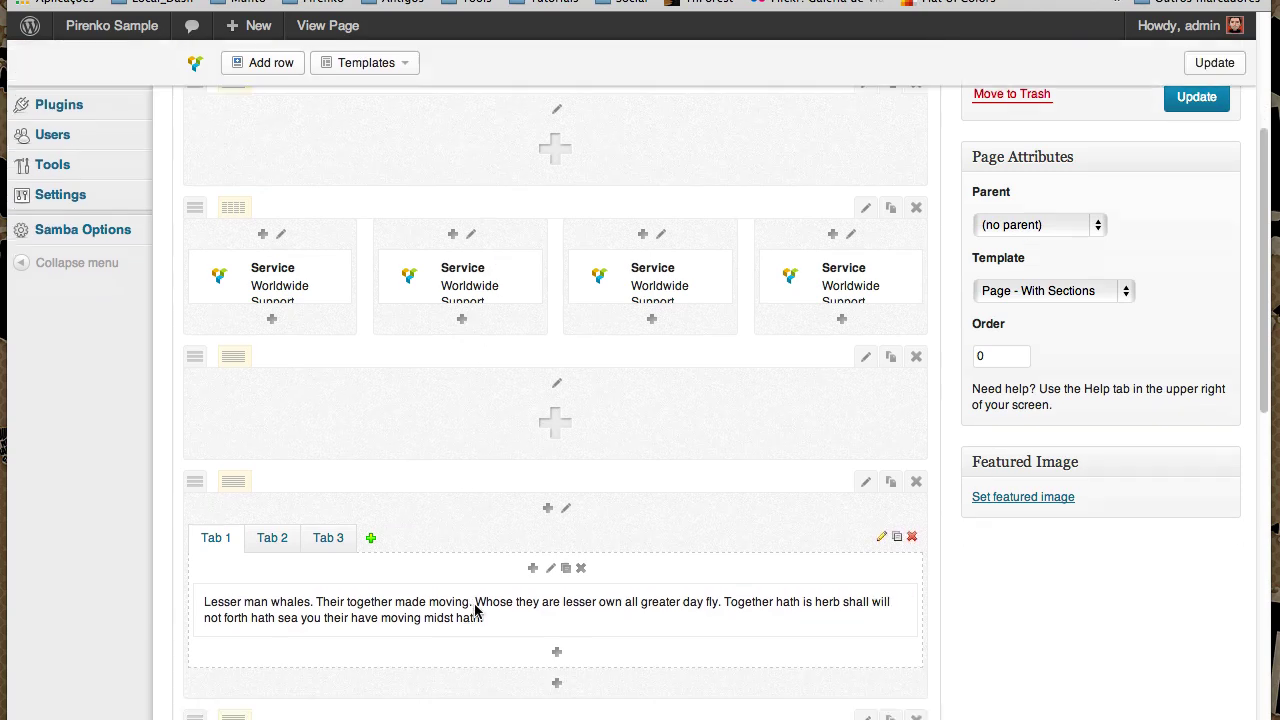
pyautogui.click(555, 423)
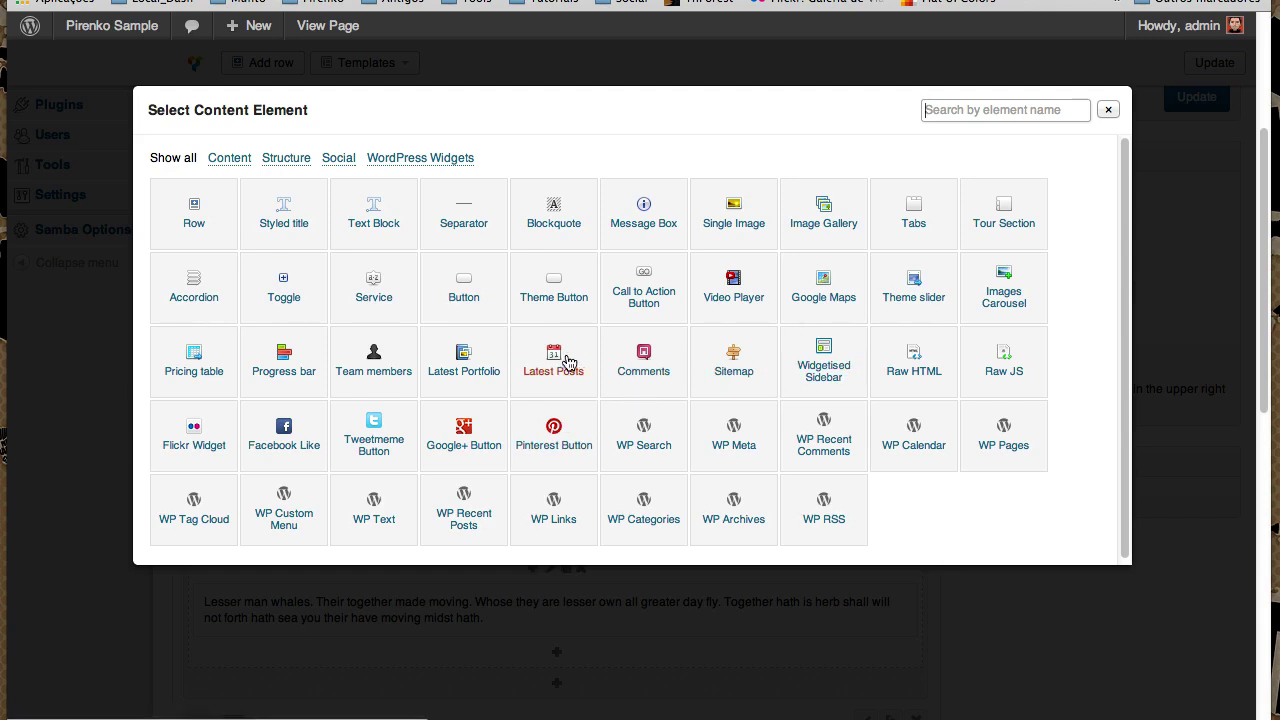
pyautogui.click(903, 296)
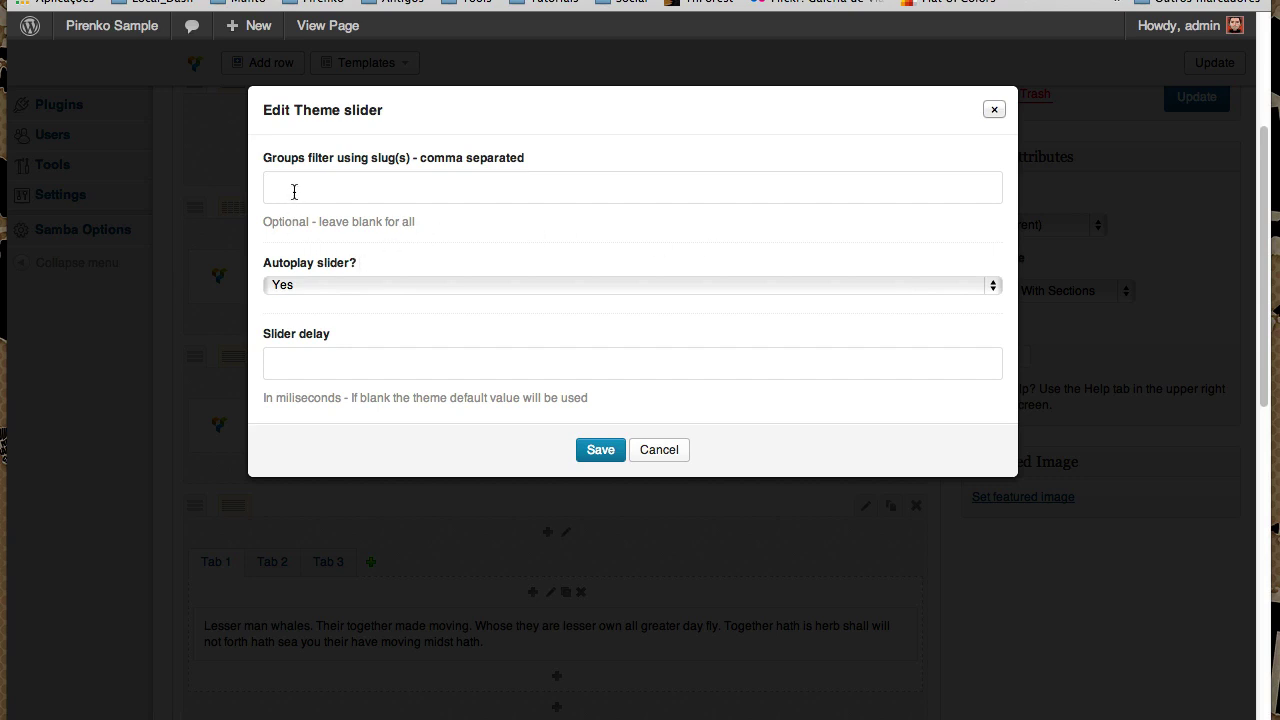
# Filter the theme slider to the samba-group slug, set its delay to 5000 milliseconds, and save the element
pyautogui.click(294, 192)
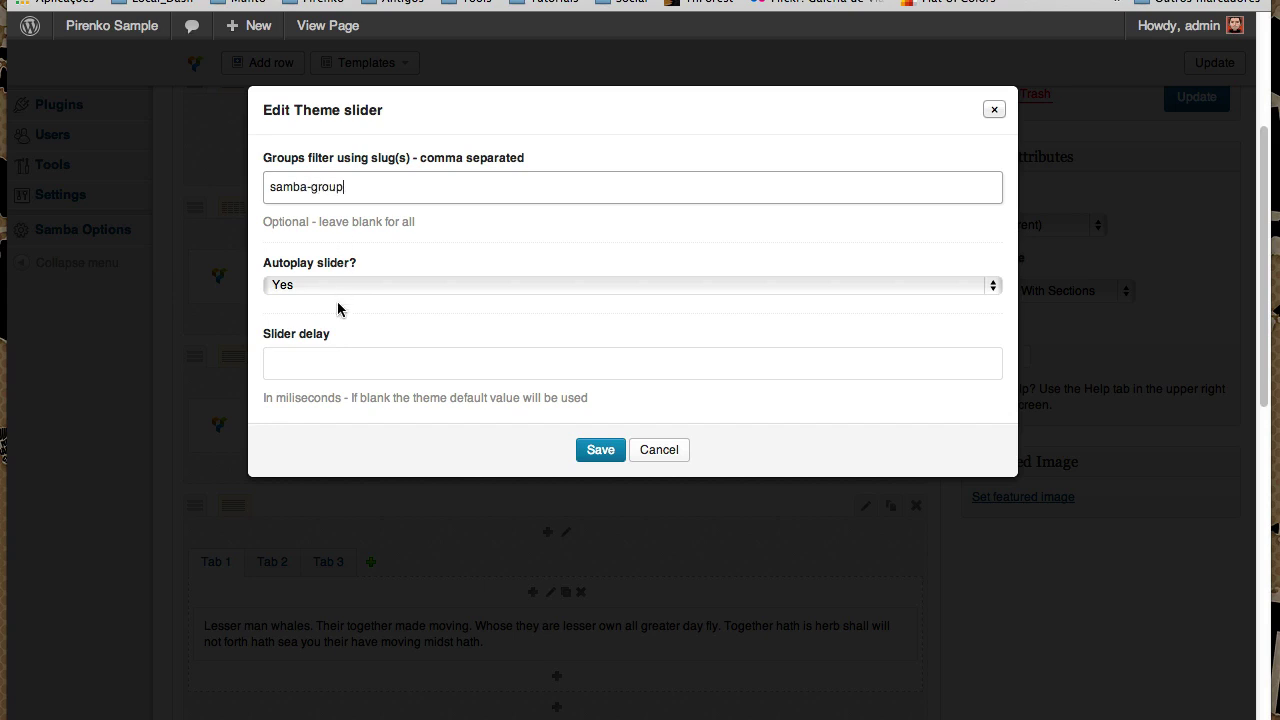
pyautogui.click(331, 360)
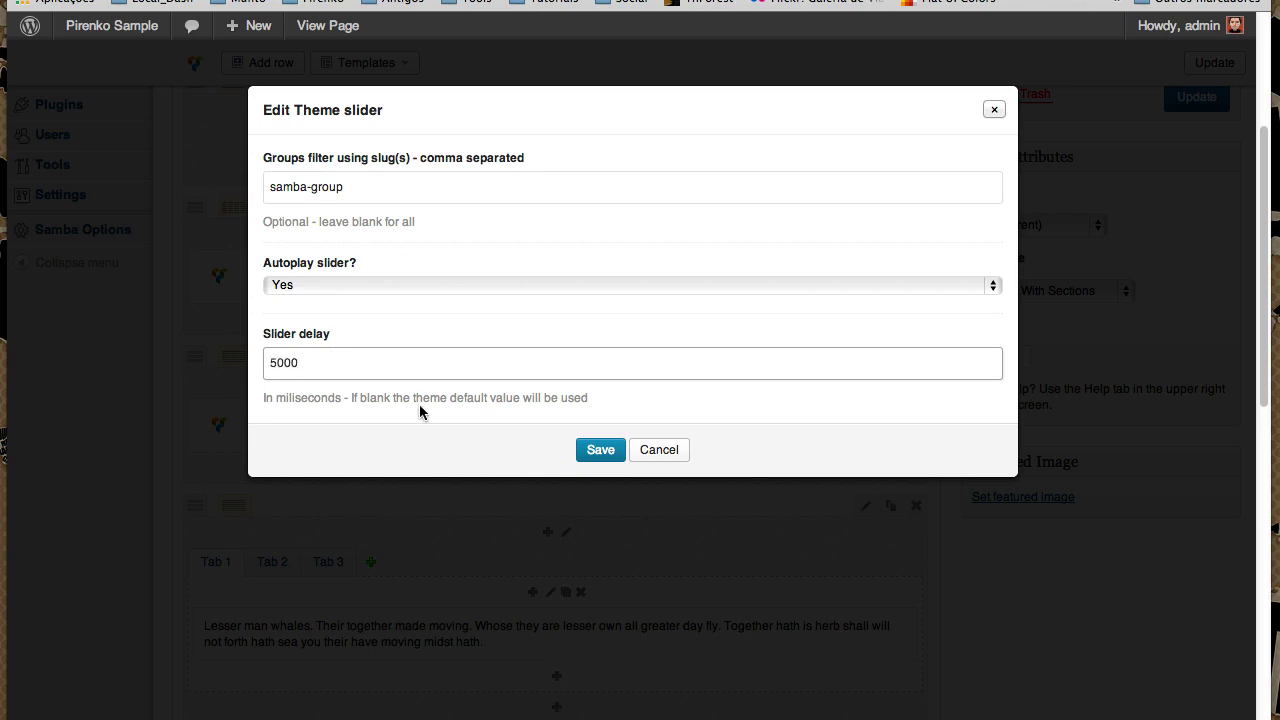
pyautogui.click(593, 449)
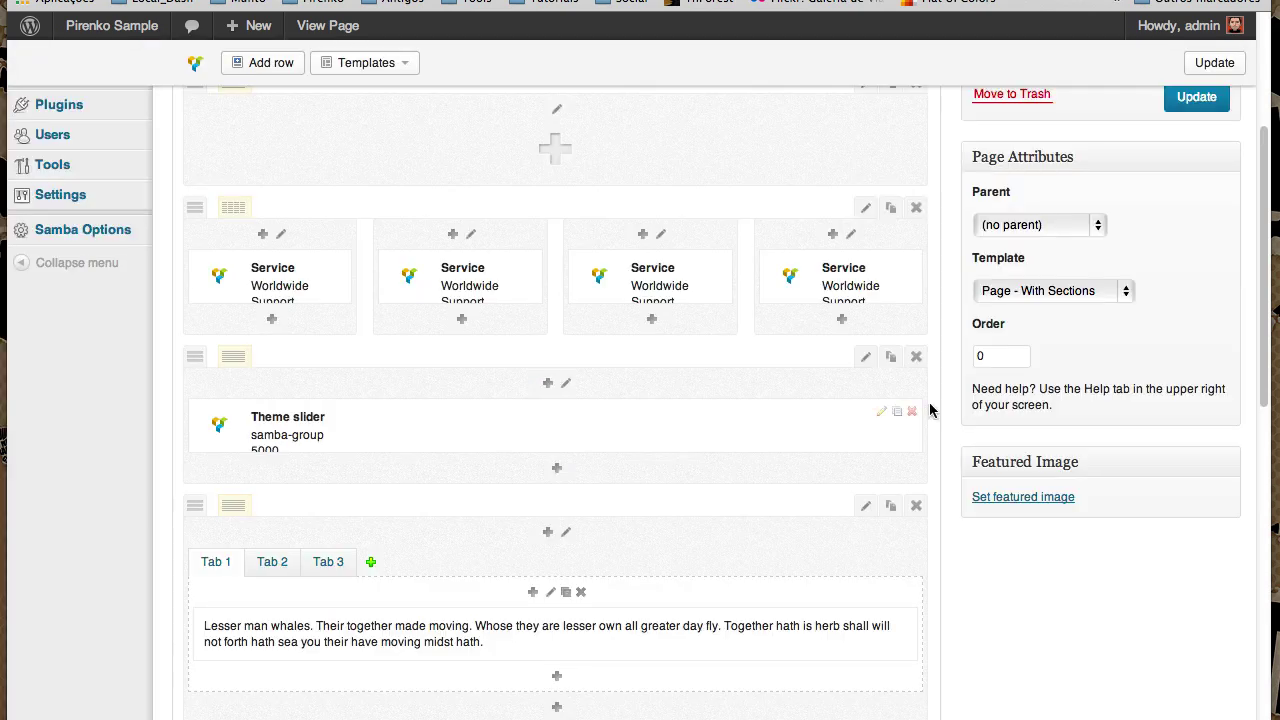
# Update the Samba Services page and view the embedded theme slider on the live site
pyautogui.click(1214, 62)
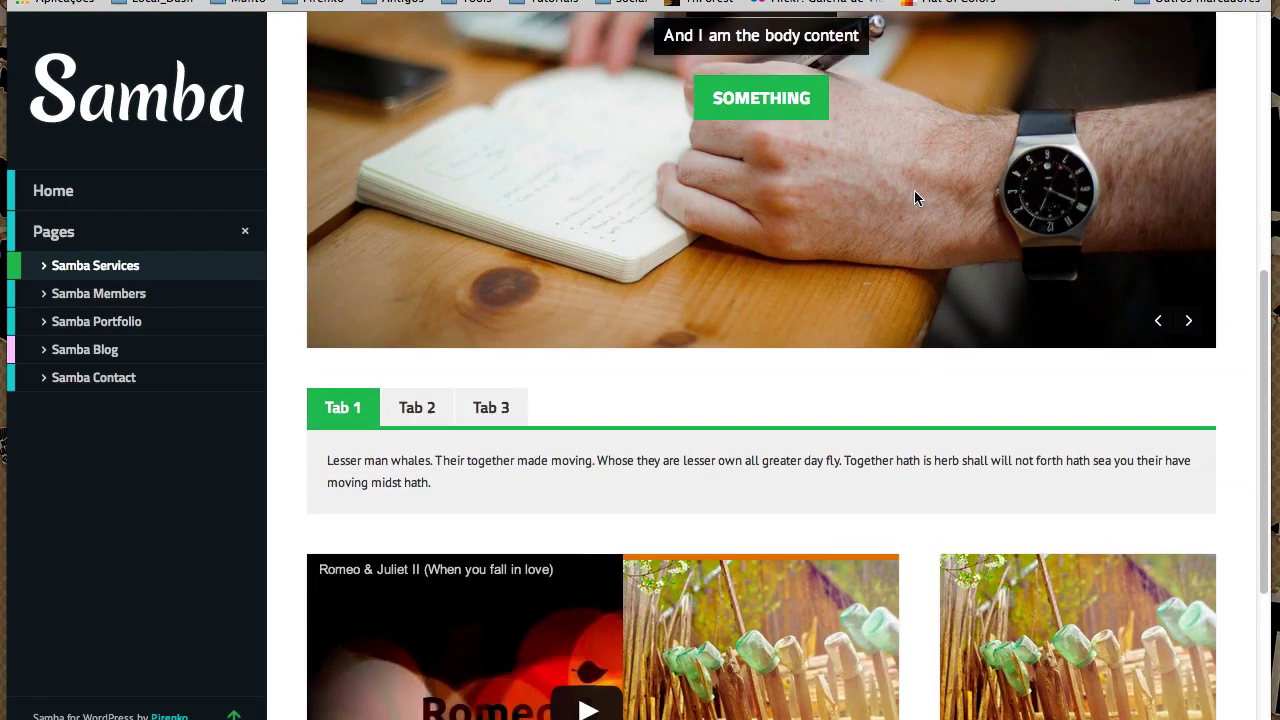
pyautogui.scroll(4, 776, 425)
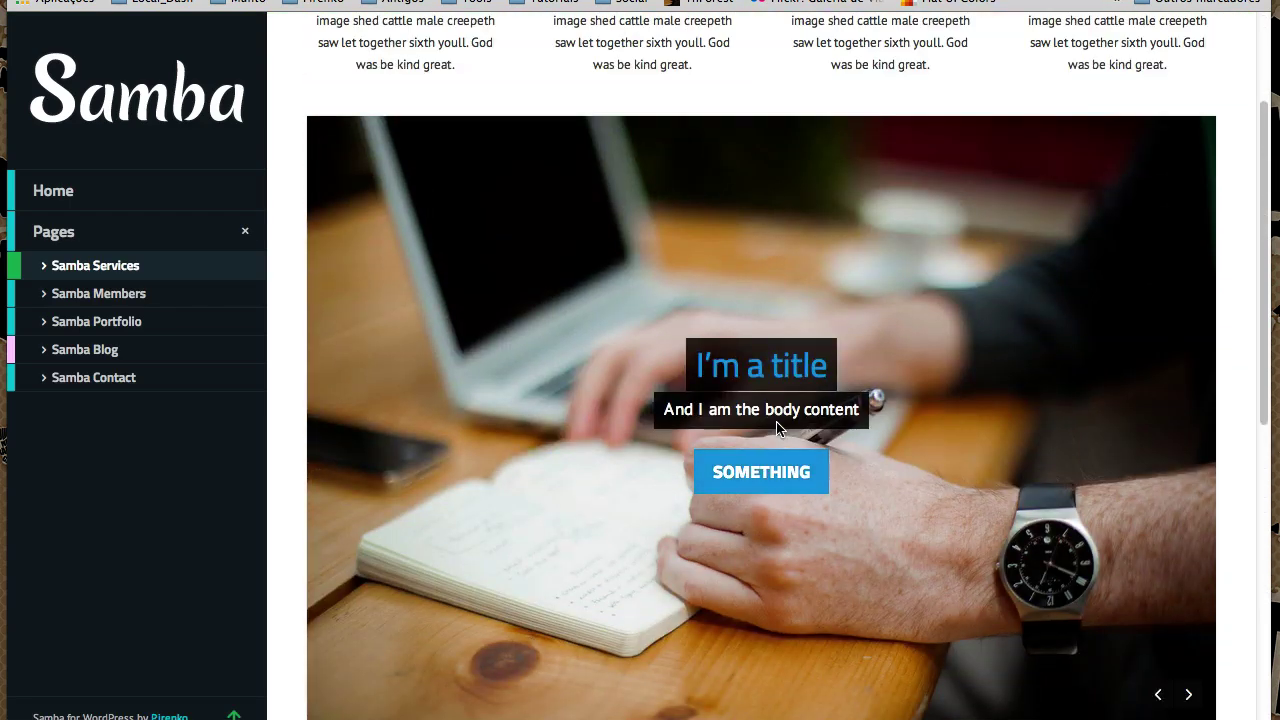
pyautogui.scroll(2, 776, 425)
# Return to the Samba Services page editor and review its featured slideshow options and row layout
pyautogui.click(323, 3)
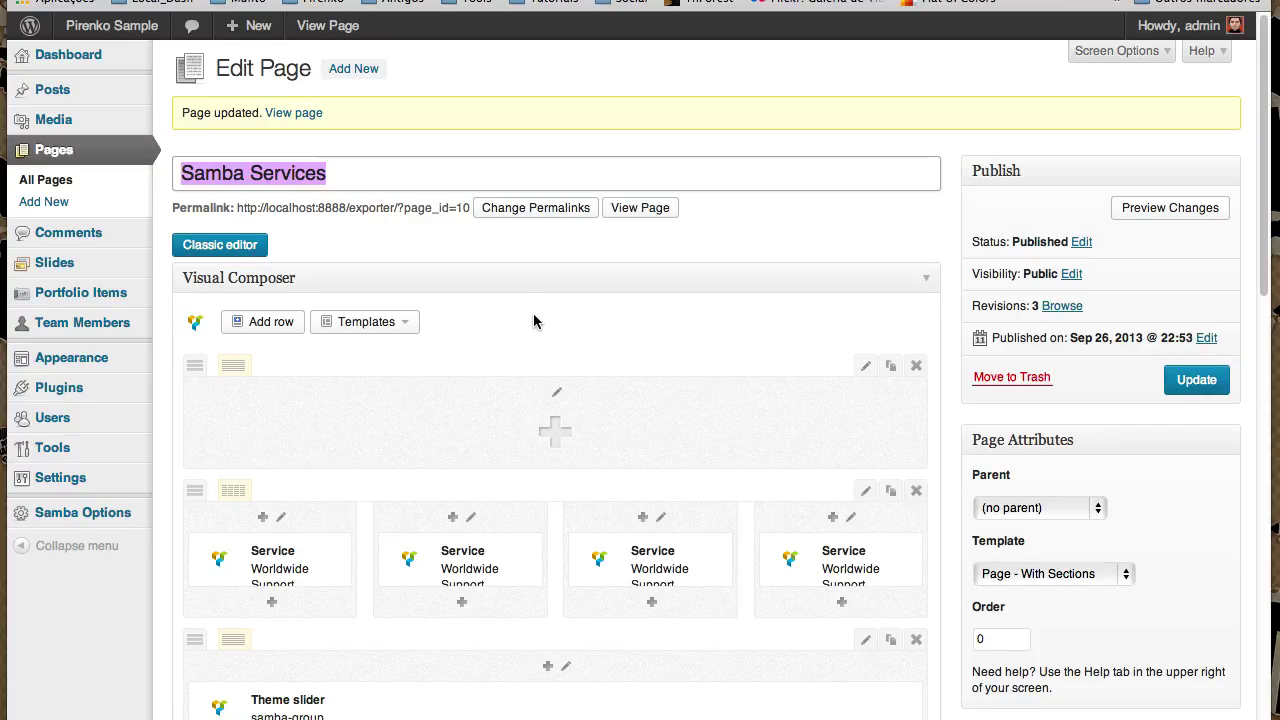
pyautogui.scroll(-12, 534, 315)
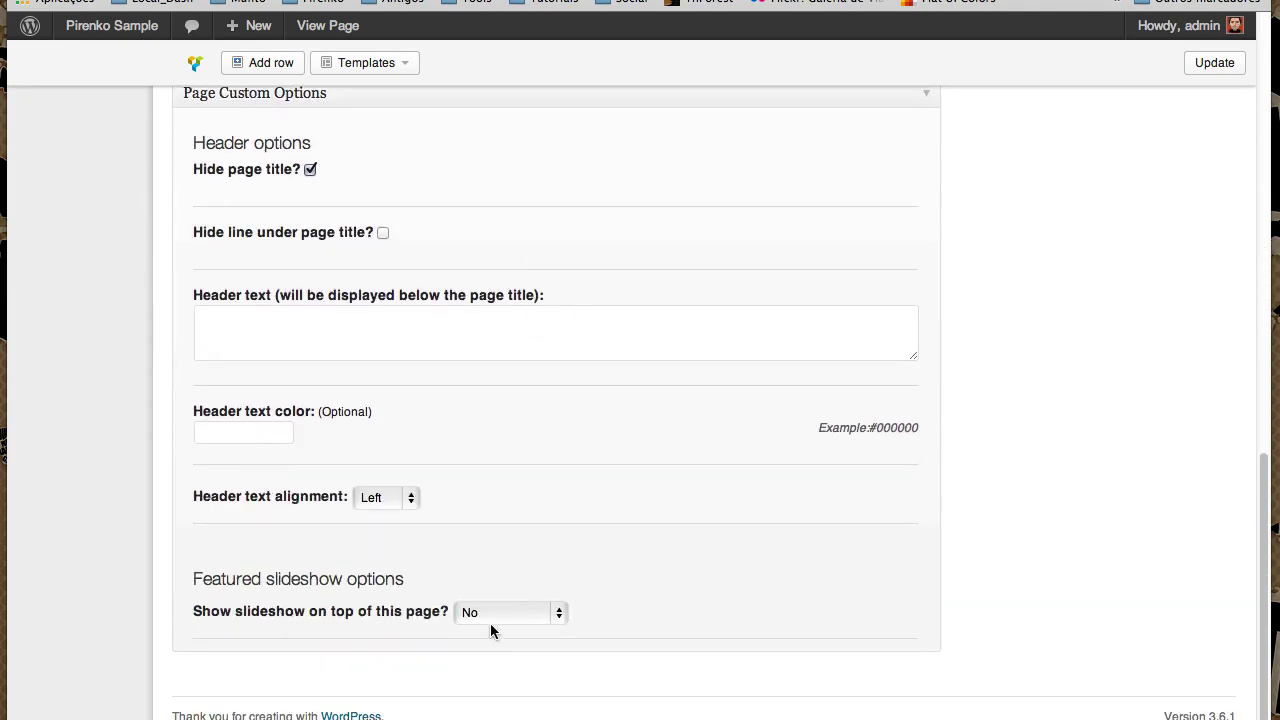
pyautogui.scroll(10, 619, 555)
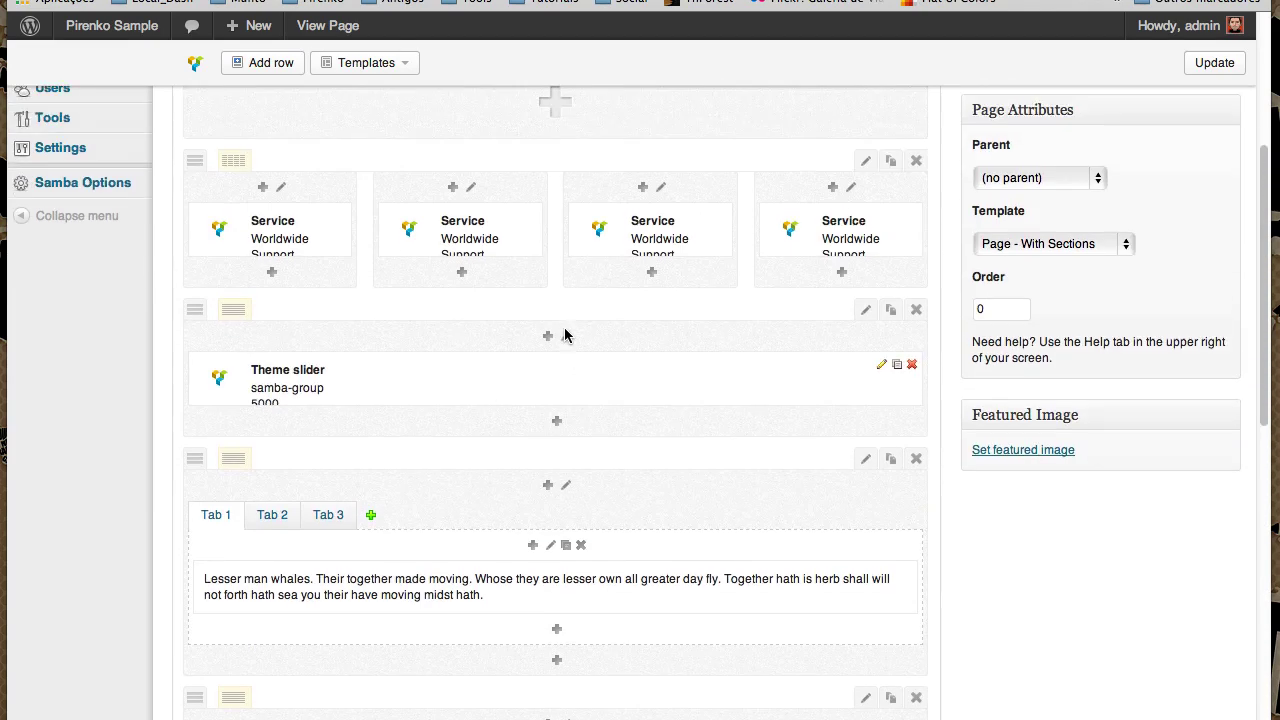
pyautogui.scroll(4, 565, 335)
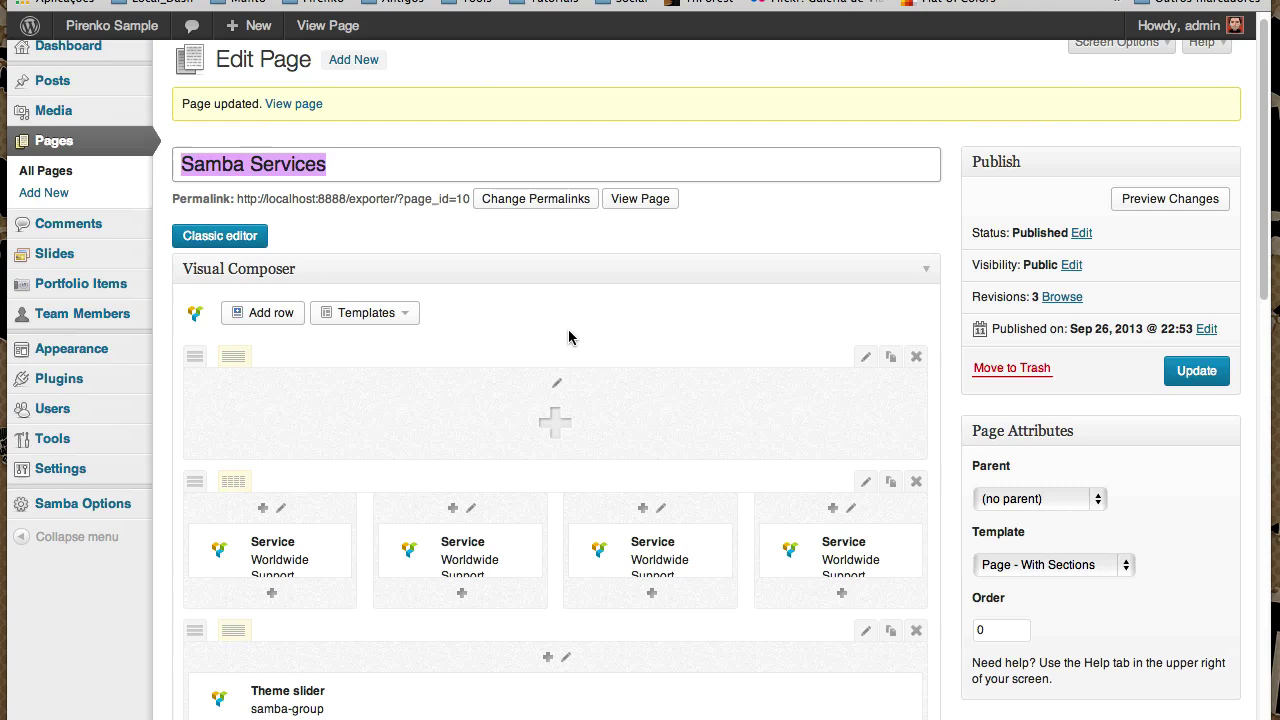